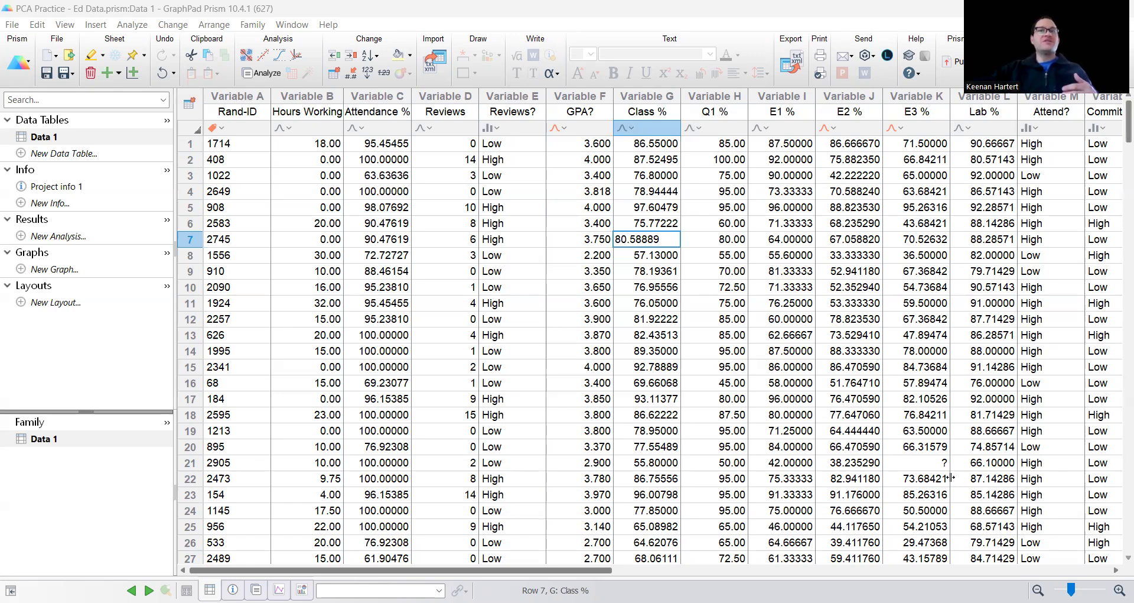
# Examine the Attendance %, Reviews and GPA? columns of the Data 1 table.
pyautogui.click(611, 354)
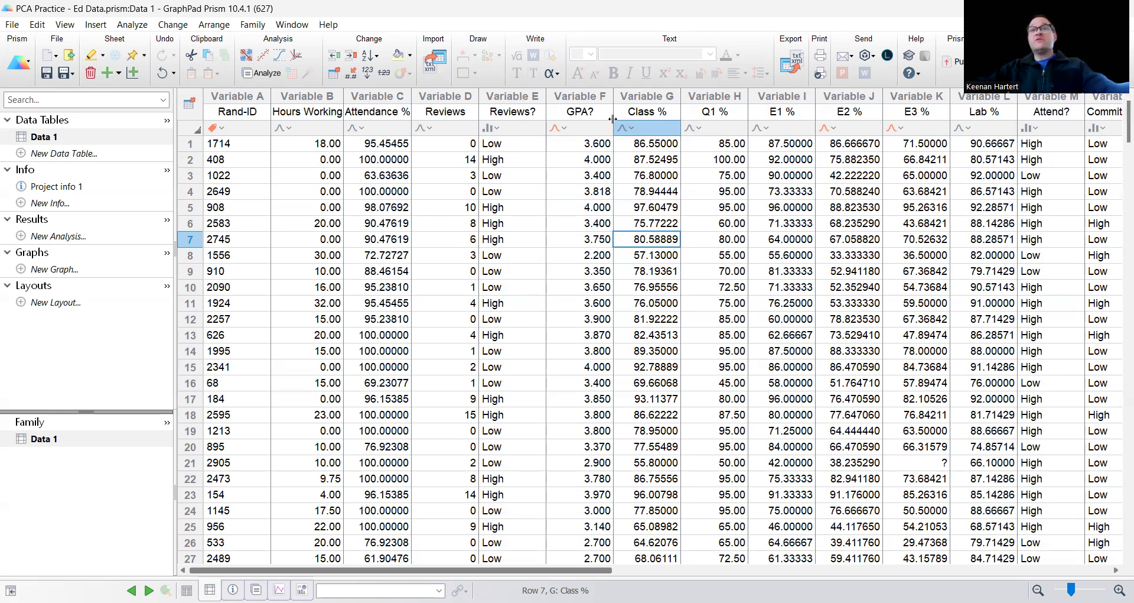
pyautogui.click(586, 208)
pyautogui.click(594, 319)
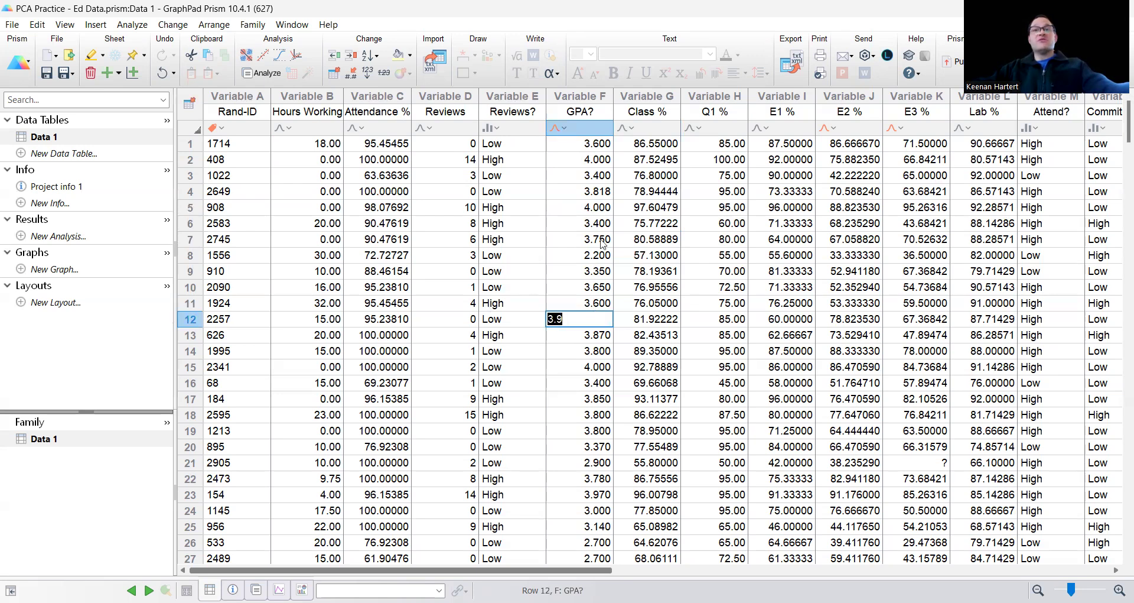
pyautogui.moveTo(589, 178); pyautogui.dragTo(591, 471)
pyautogui.moveTo(456, 177); pyautogui.dragTo(450, 449)
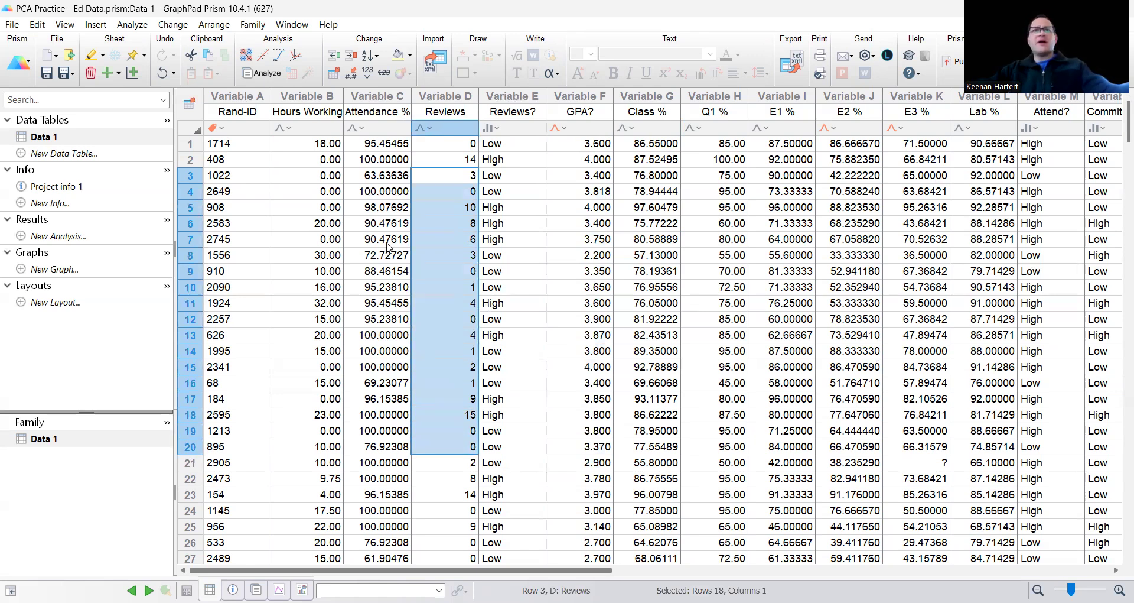
pyautogui.moveTo(382, 166); pyautogui.dragTo(390, 420)
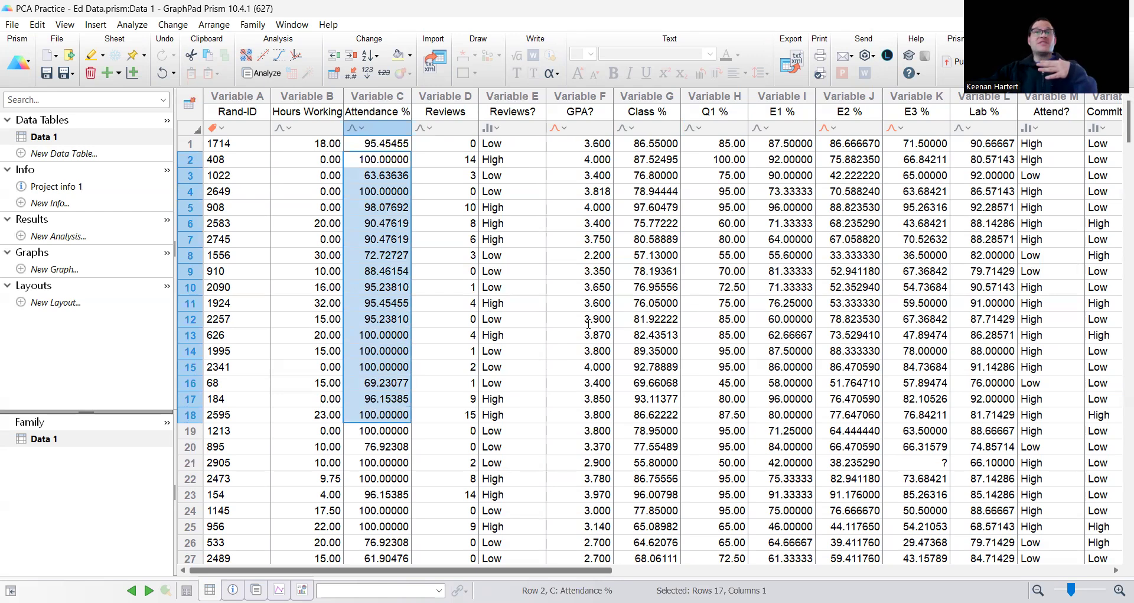
pyautogui.click(590, 319)
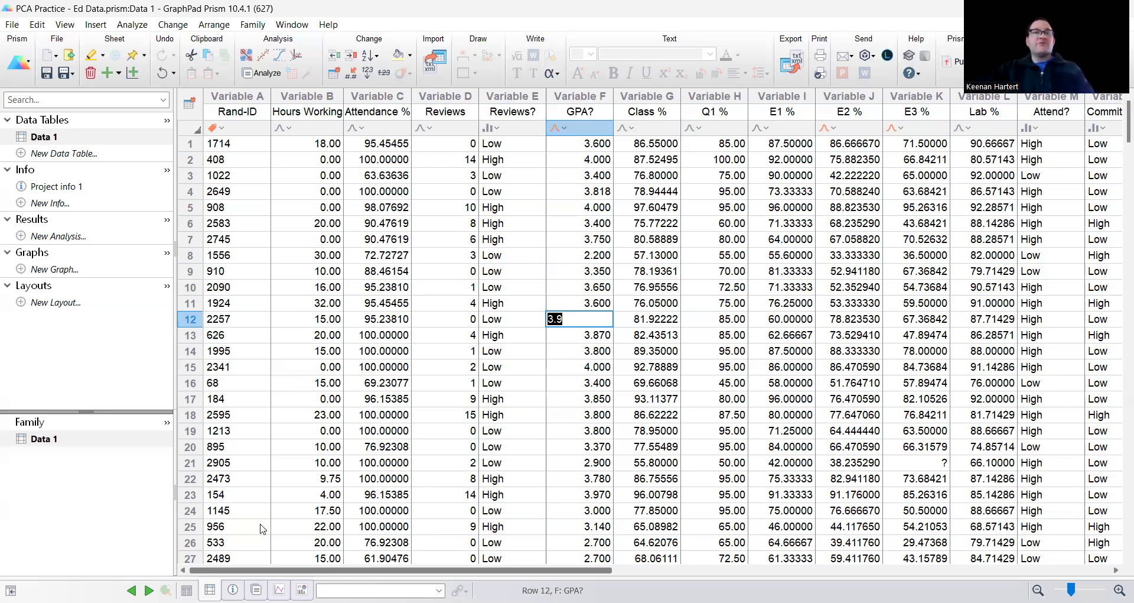
# Review the remaining Data 1 variables through Exercise and Sleep, and inspect the row 21 entry under E3 %.
pyautogui.hscroll(5, 263, 529)
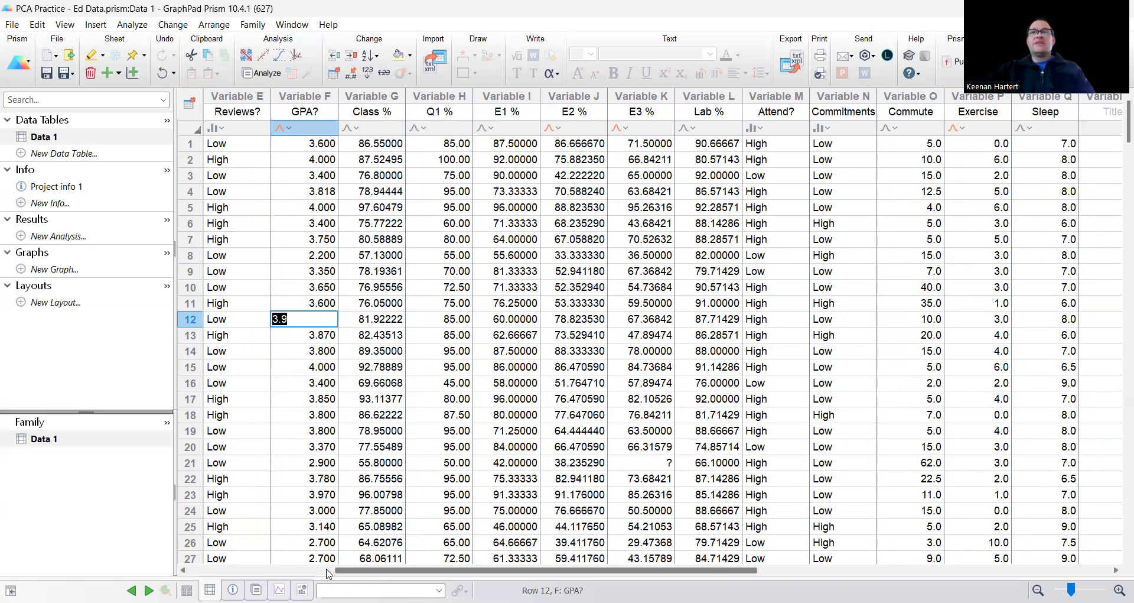
pyautogui.hscroll(1, 329, 573)
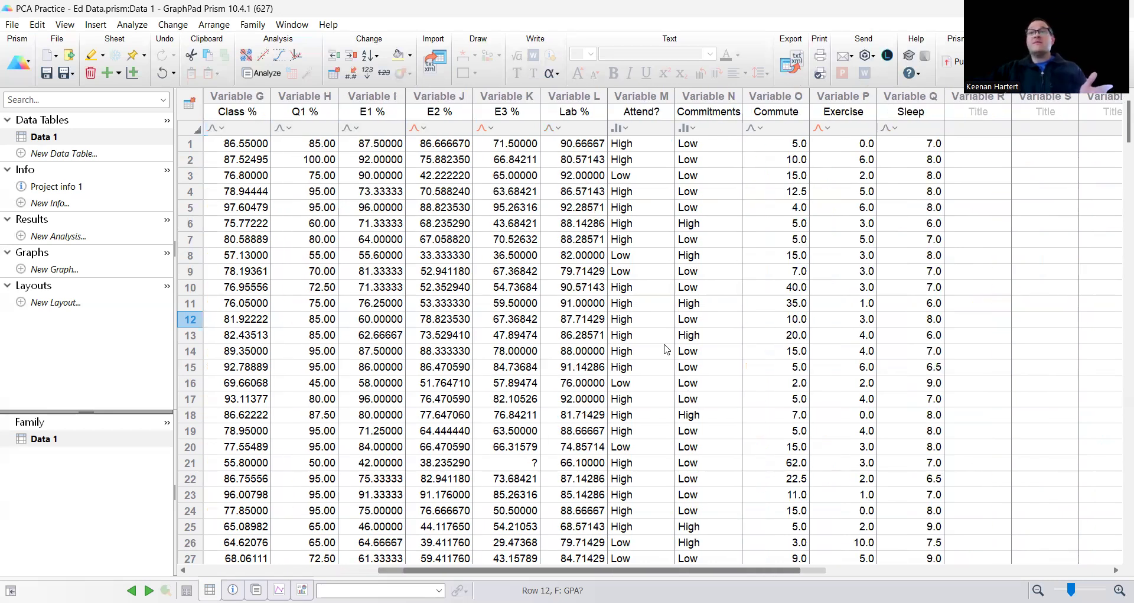
pyautogui.doubleClick(843, 238)
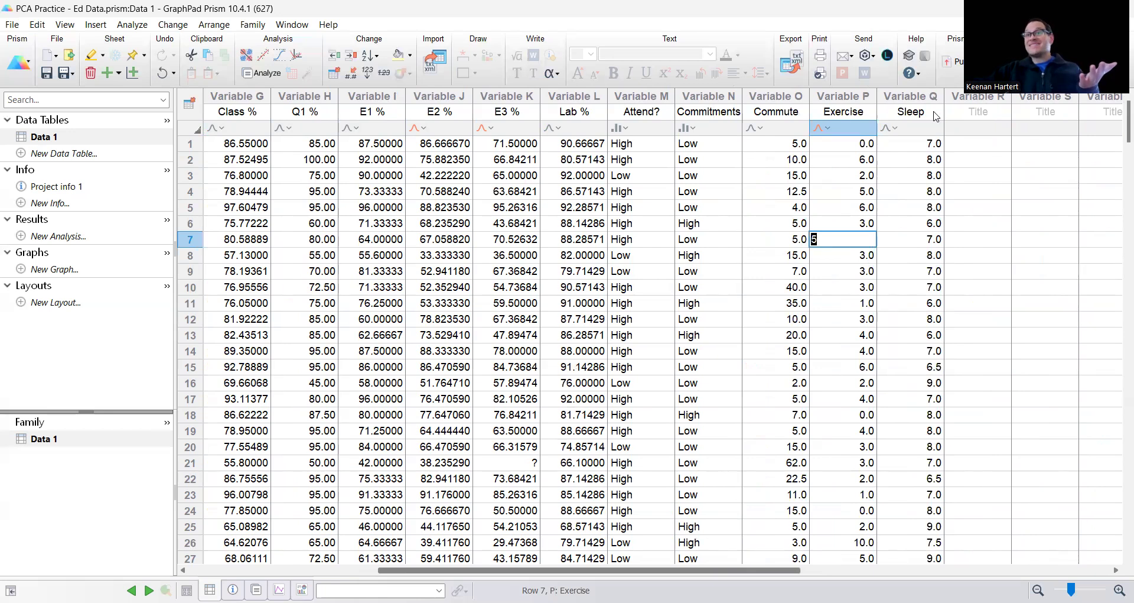
pyautogui.click(823, 129)
pyautogui.click(860, 168)
pyautogui.click(856, 207)
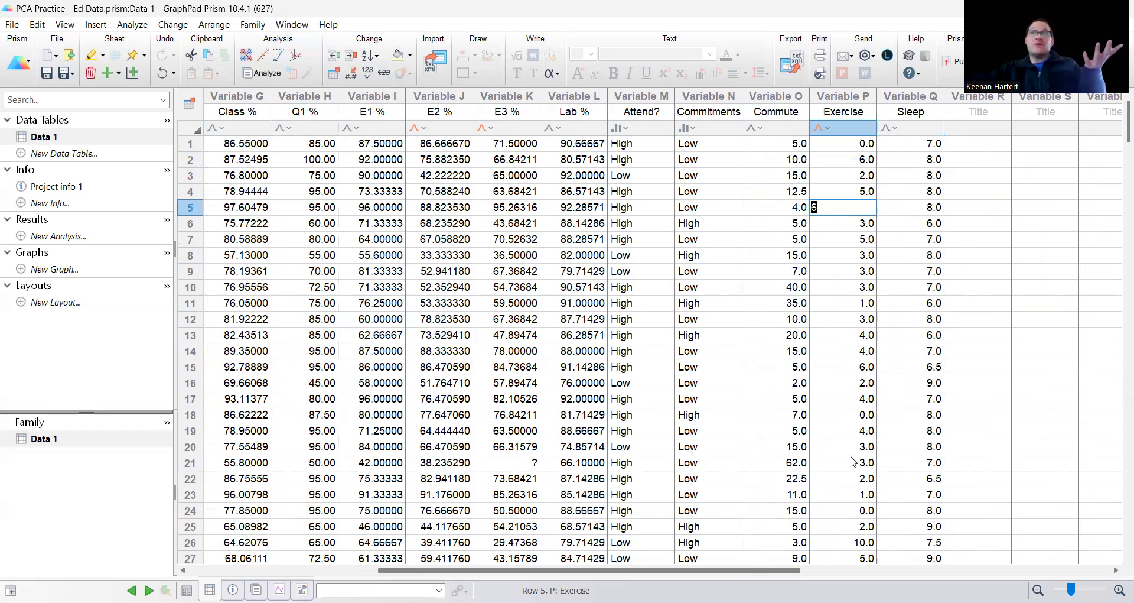
pyautogui.moveTo(678, 571); pyautogui.dragTo(596, 570)
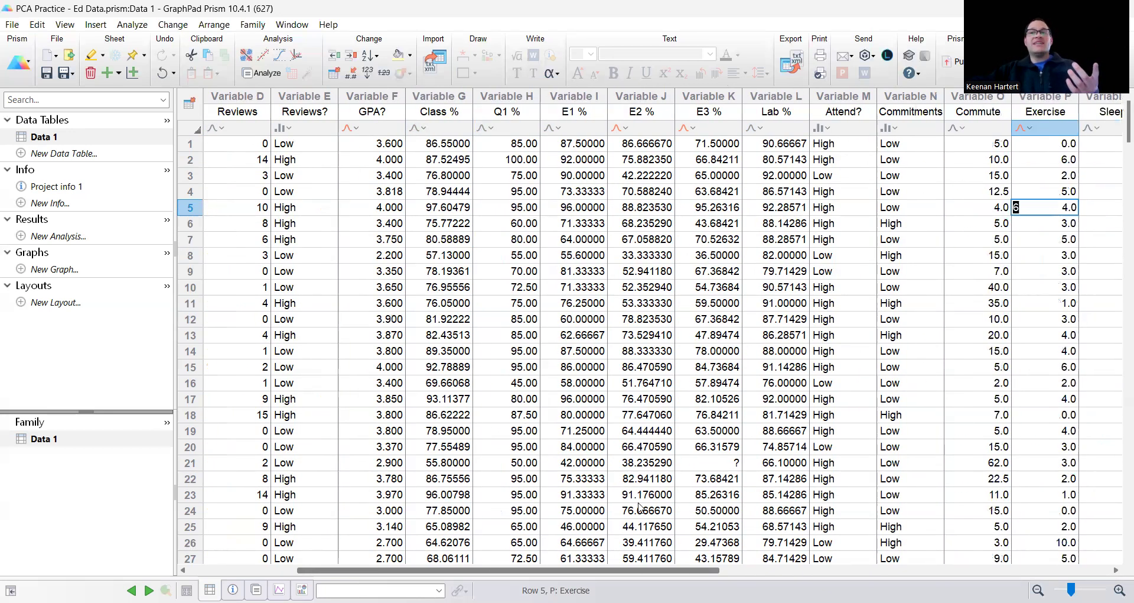
pyautogui.click(703, 462)
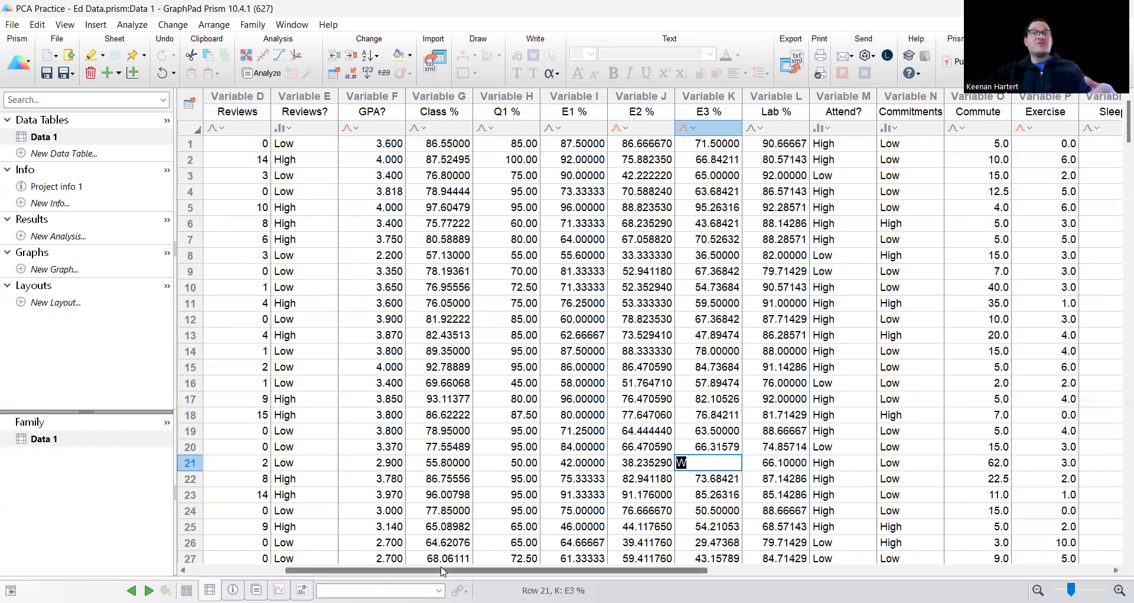
pyautogui.moveTo(437, 573); pyautogui.dragTo(302, 565)
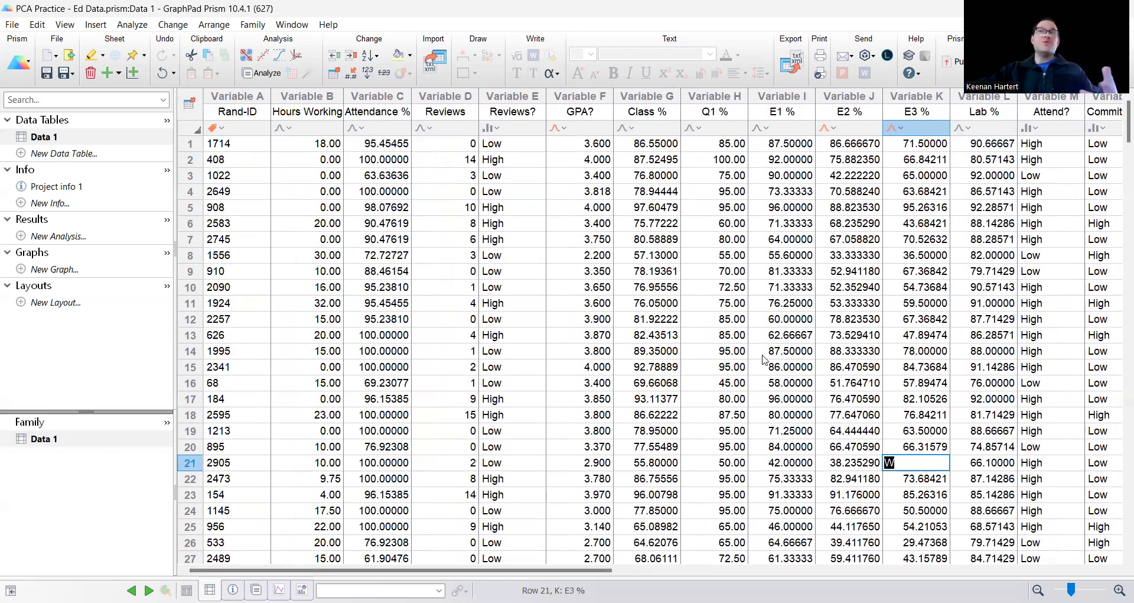
pyautogui.click(796, 325)
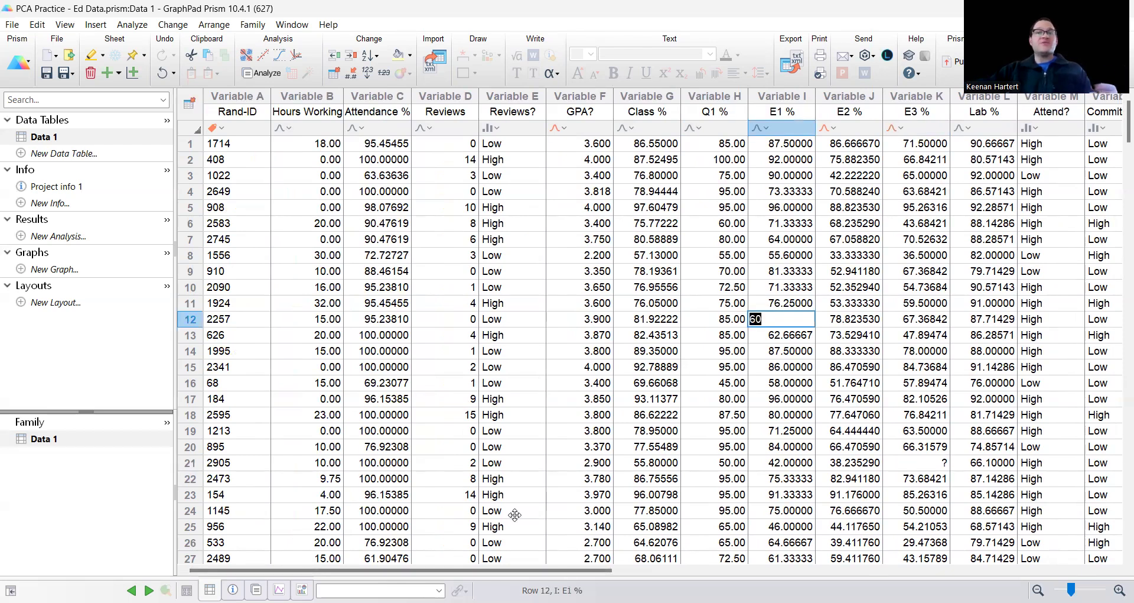
# Start a Principal Component Analysis (PCA) on all variables of Data 1.
pyautogui.click(249, 68)
pyautogui.scroll(-1, 502, 384)
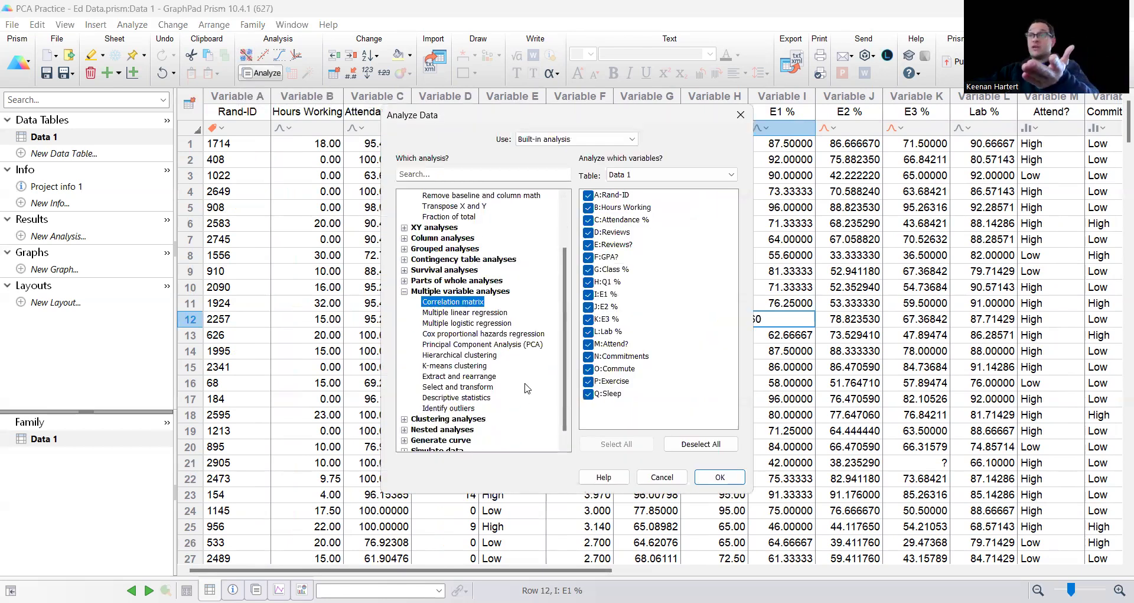
pyautogui.click(482, 345)
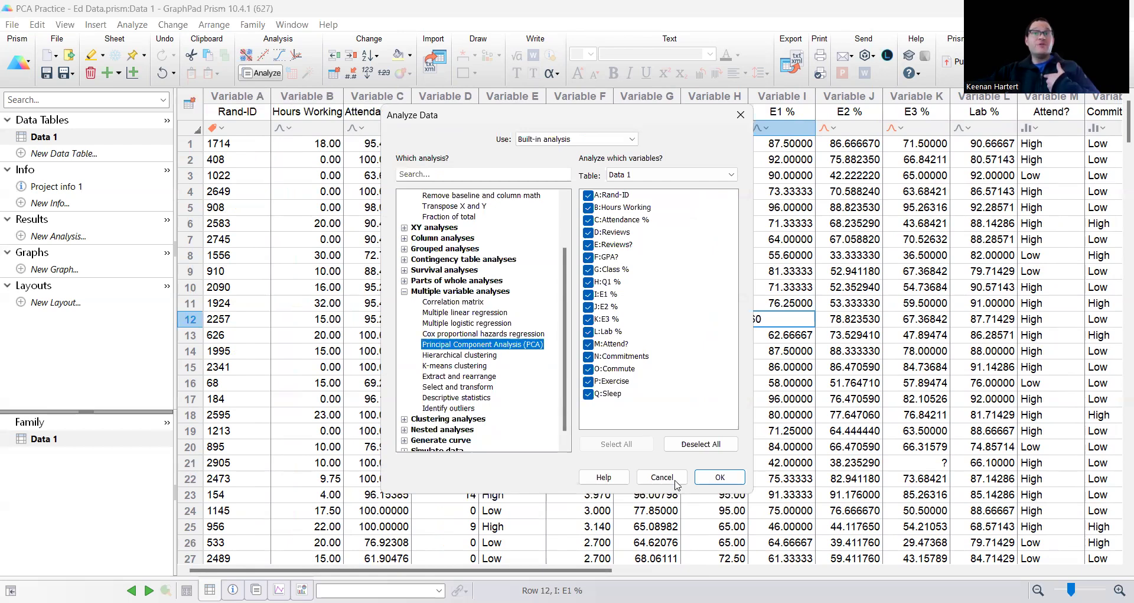
pyautogui.click(705, 478)
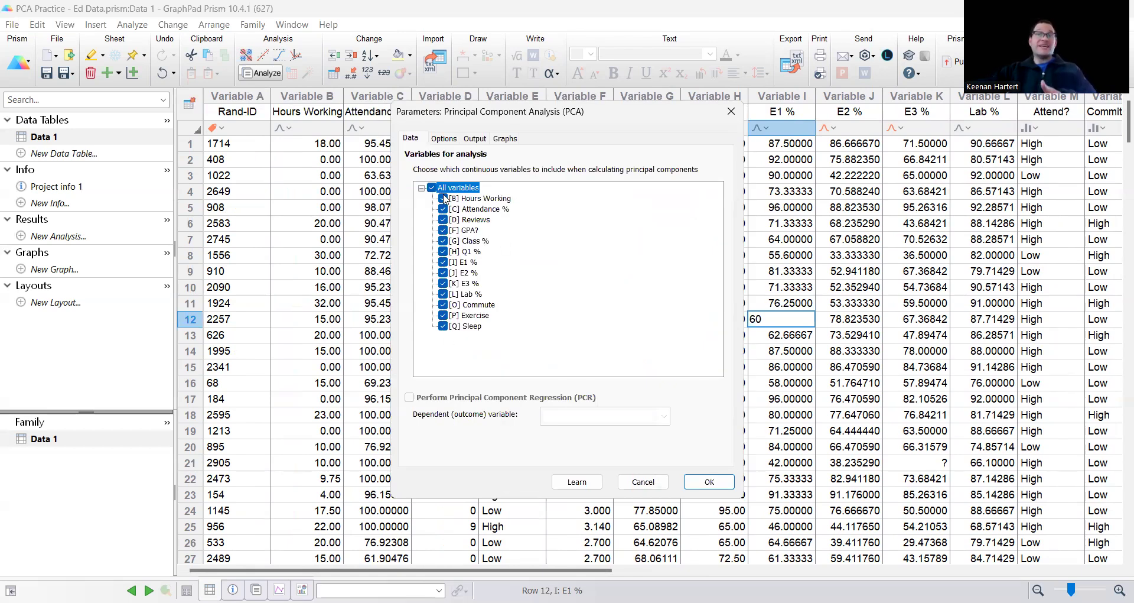
# Review the PCA scaling method and the options for selecting principal components, including the percent of total explained variance.
pyautogui.click(445, 140)
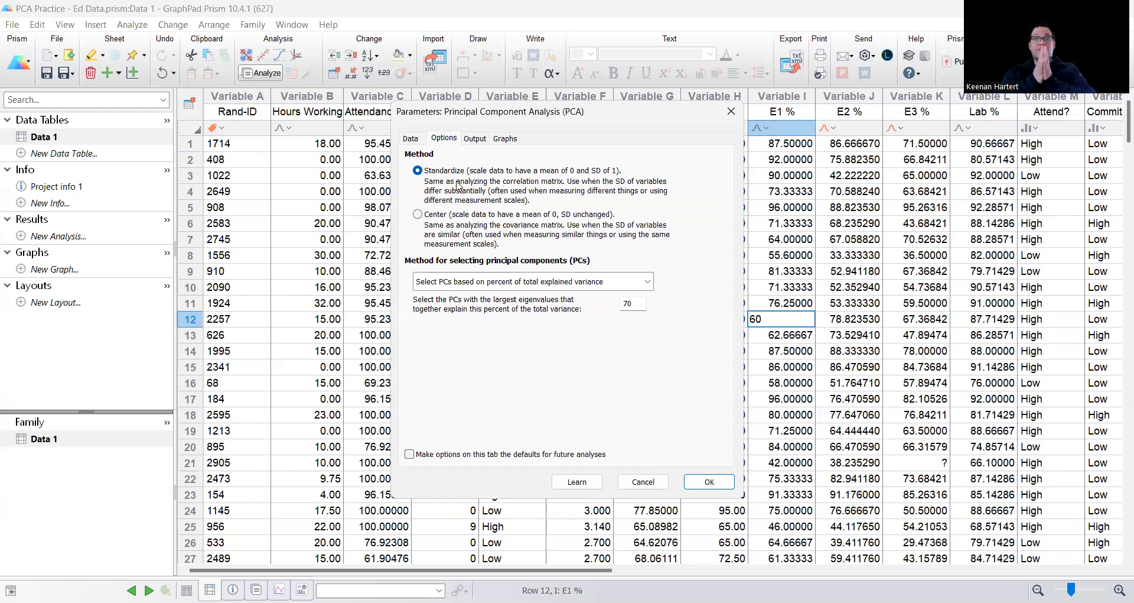
pyautogui.click(550, 280)
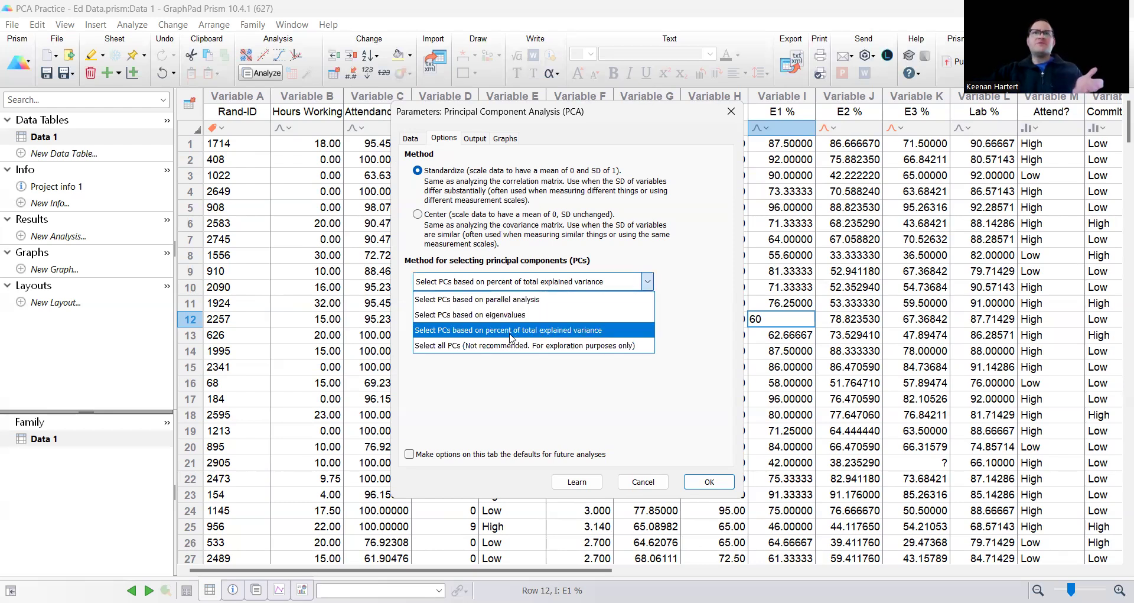
pyautogui.click(514, 356)
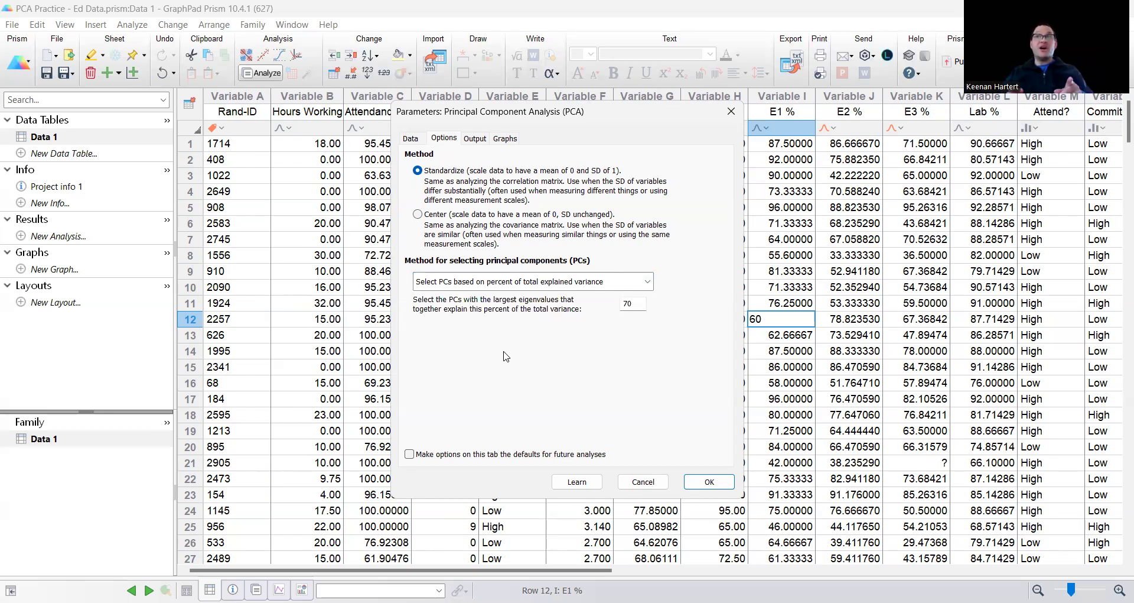
pyautogui.click(631, 304)
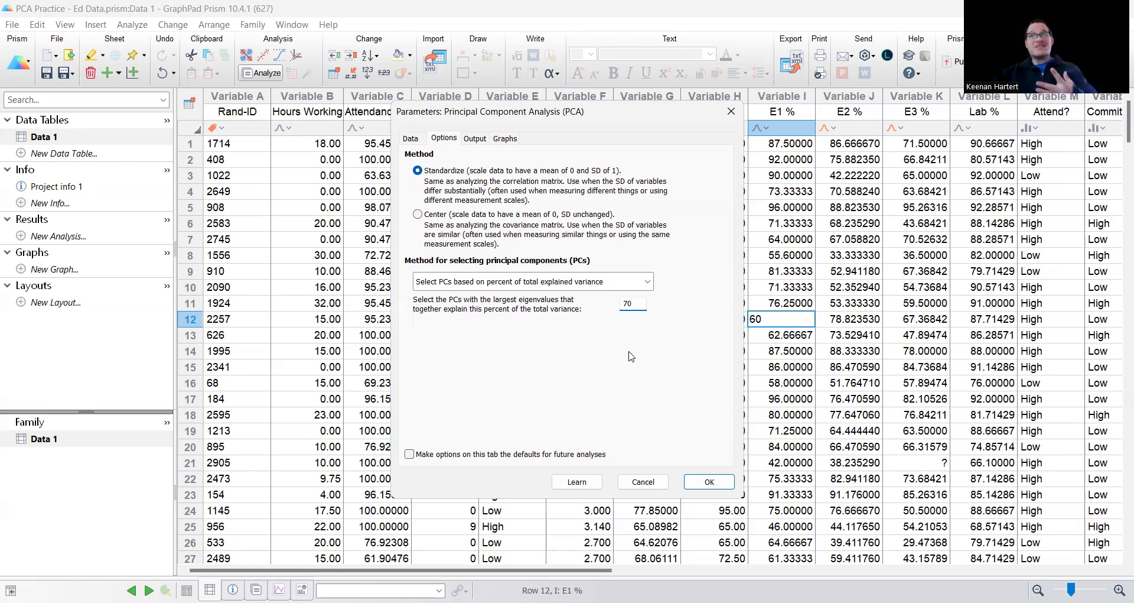
# Enable symbol fill color for the PC scores table and assign it to the variable [M] Attend?
pyautogui.click(475, 138)
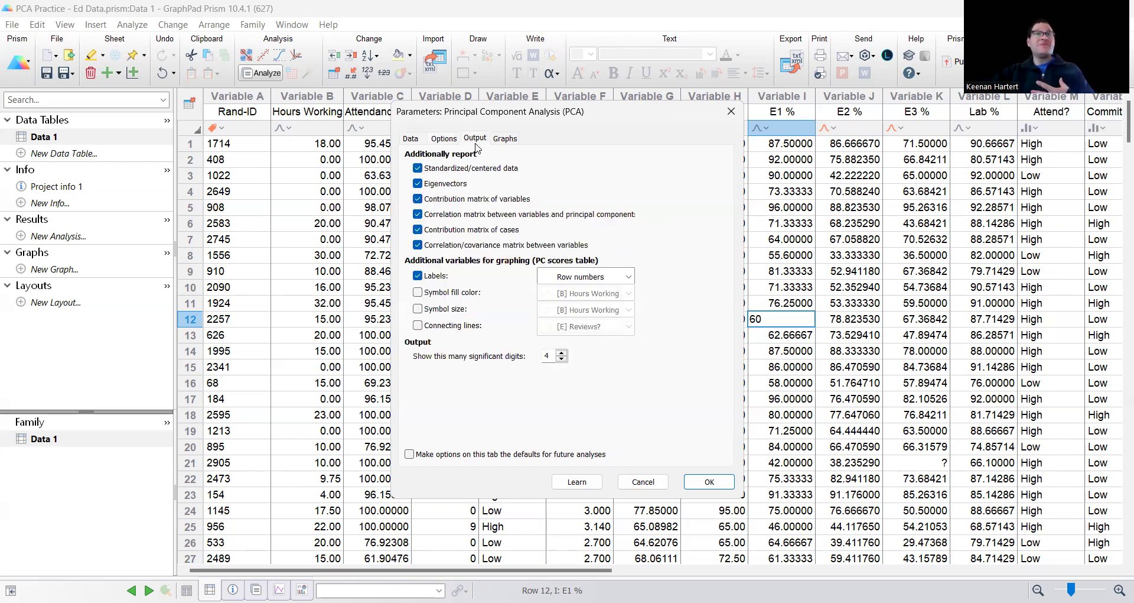
pyautogui.click(440, 298)
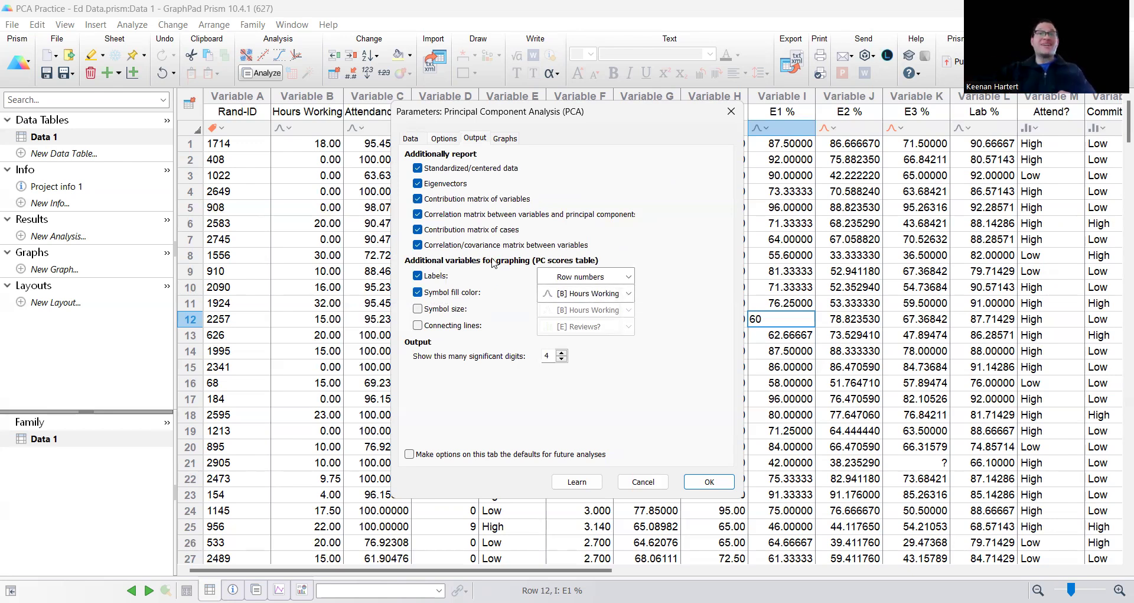
pyautogui.click(594, 293)
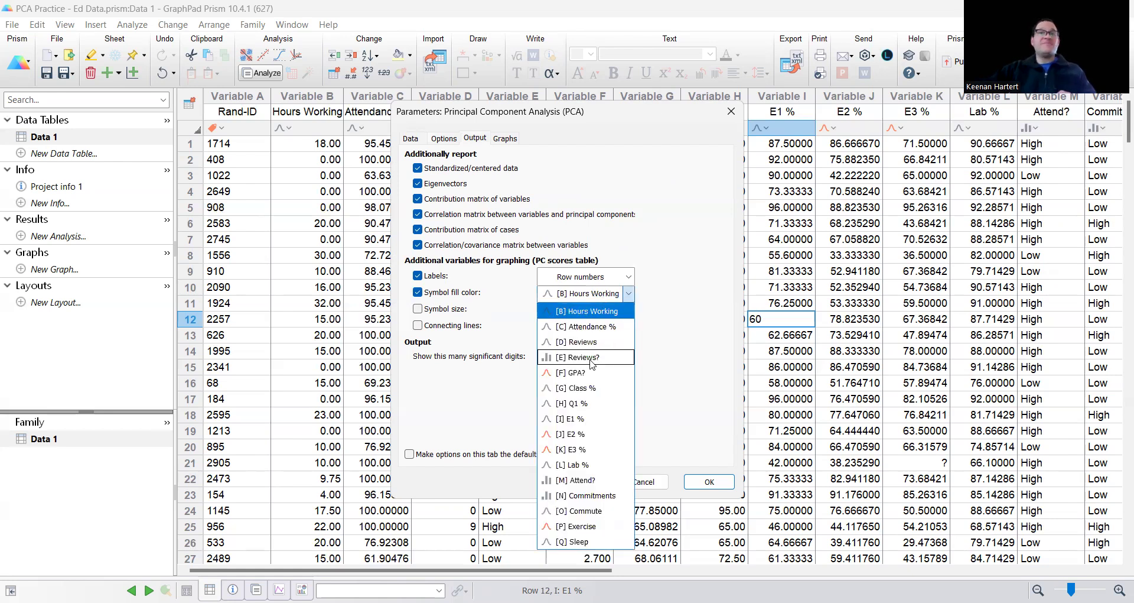
pyautogui.click(593, 484)
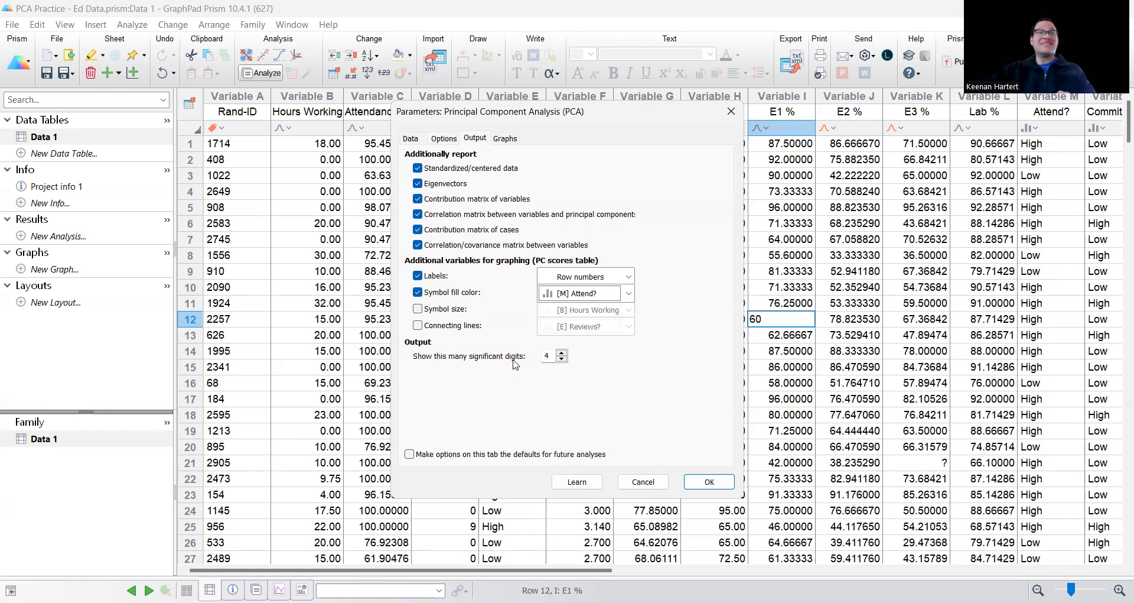
# Run the PCA with the score plot, loading plot, biplot, scree plot and proportion of variance graphs included.
pyautogui.click(505, 138)
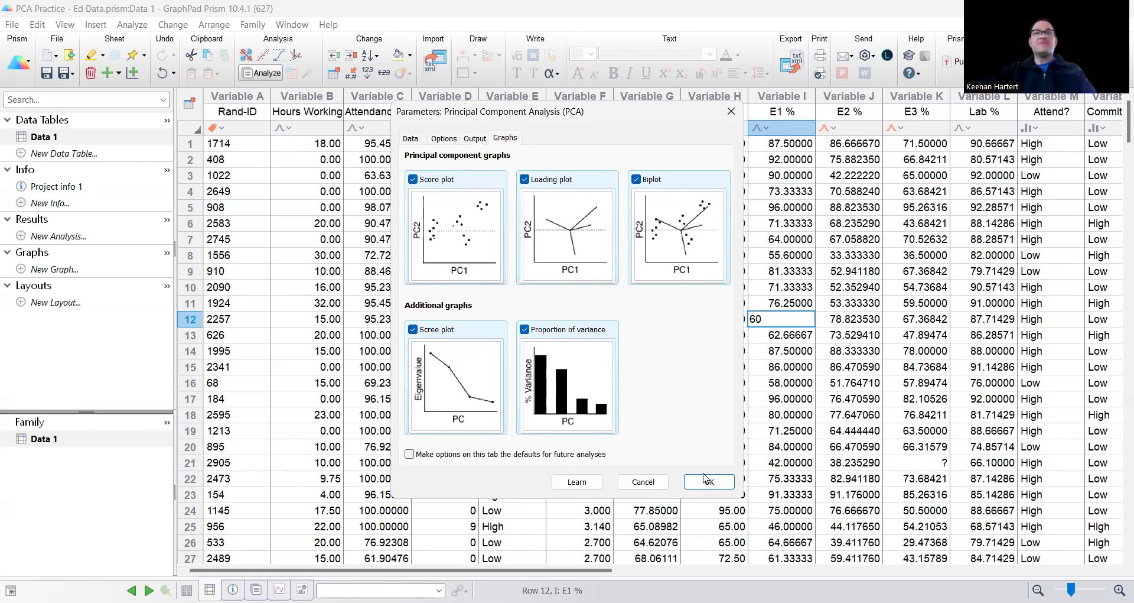
pyautogui.click(512, 455)
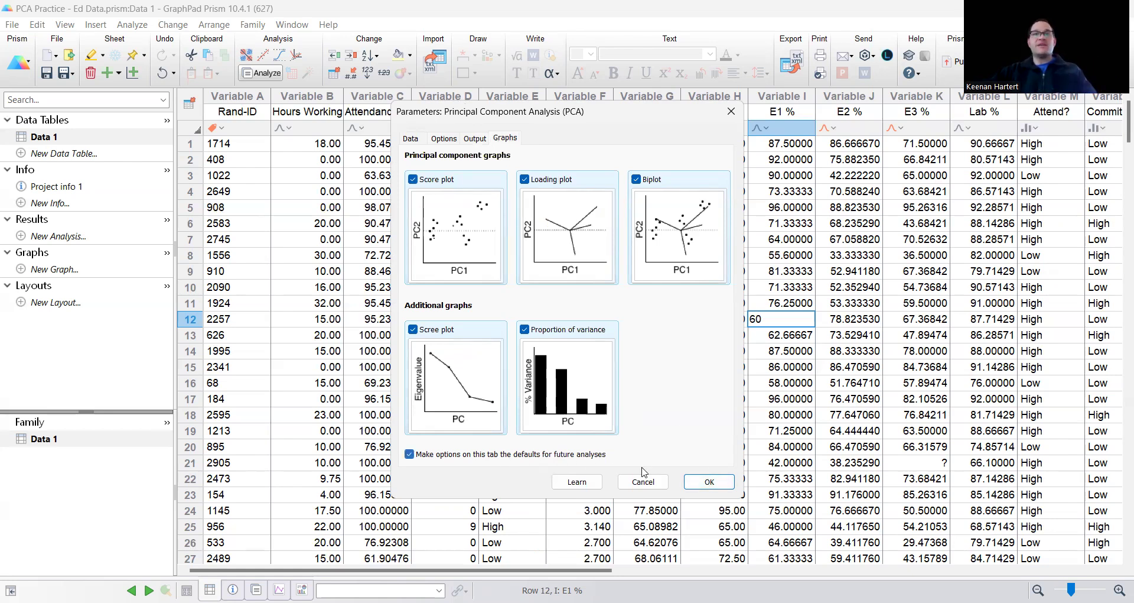
pyautogui.click(709, 481)
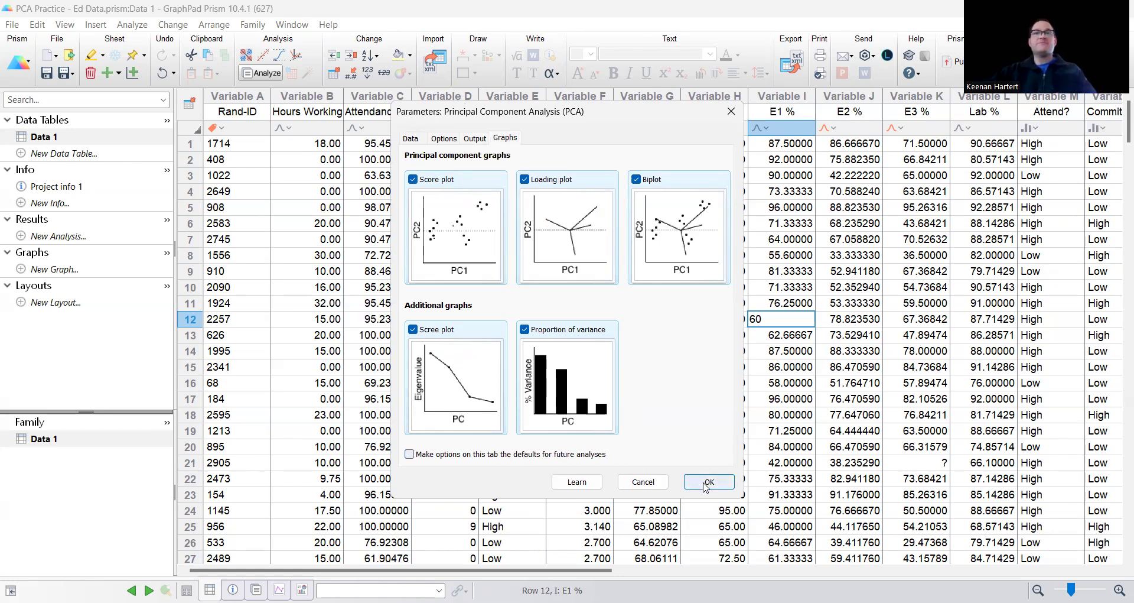
# Examine the proportion and cumulative proportion of variance for PC1, PC2 and the other selected components in the tabular PCA results.
pyautogui.click(620, 313)
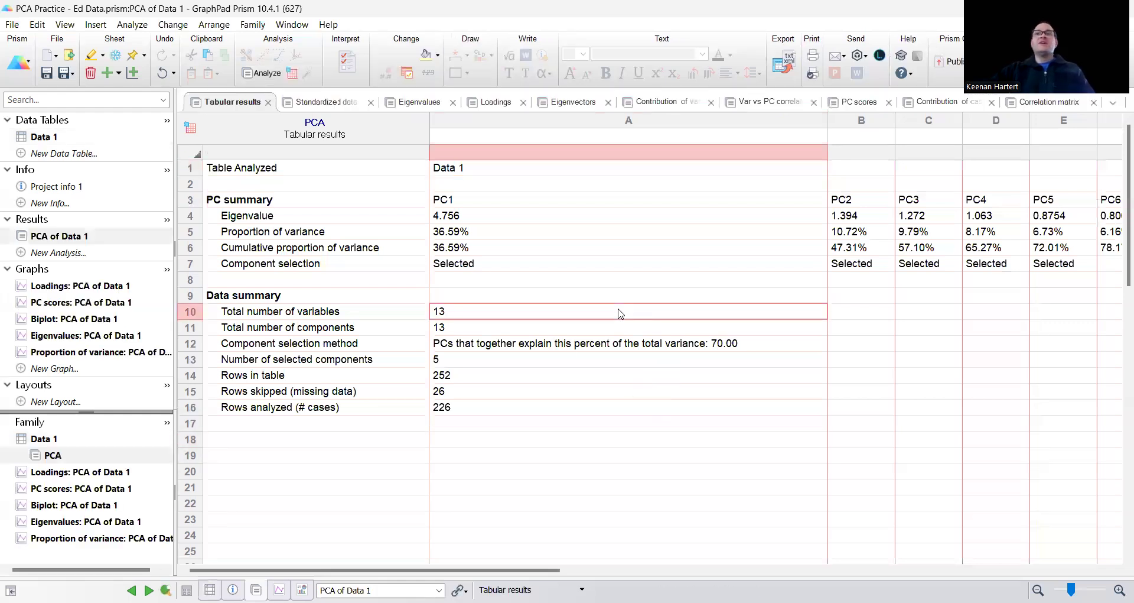
pyautogui.click(708, 405)
pyautogui.click(490, 203)
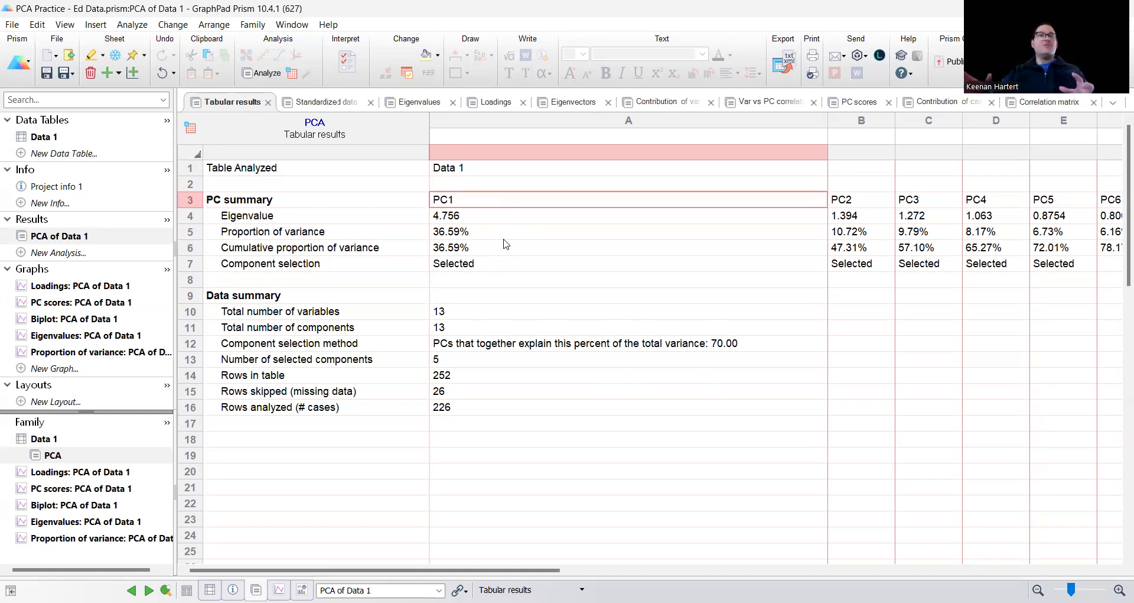
pyautogui.moveTo(449, 239); pyautogui.dragTo(453, 251)
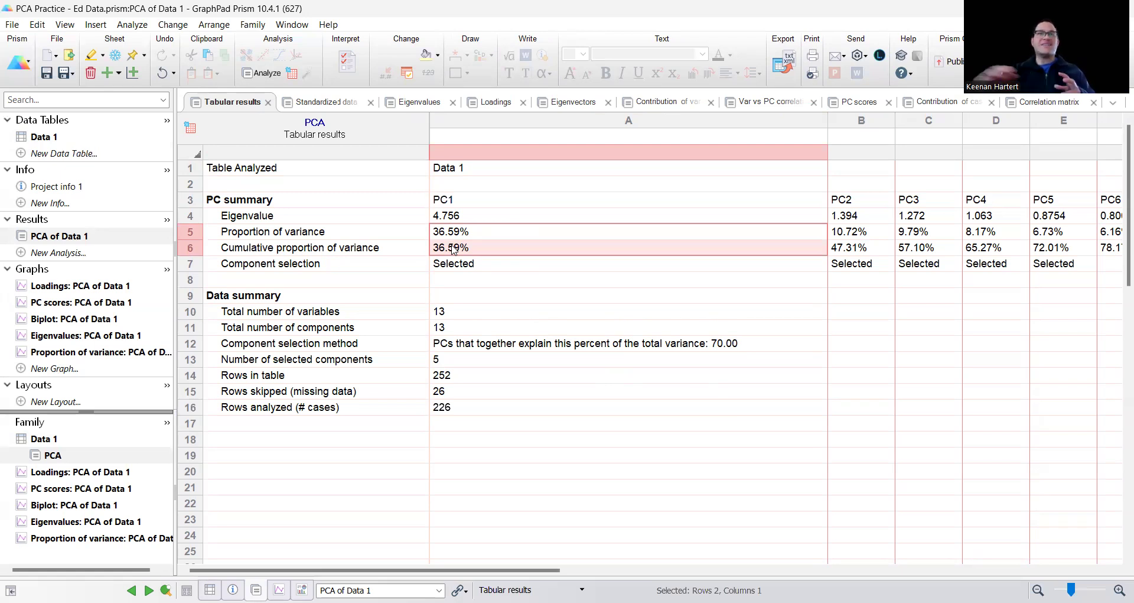
pyautogui.click(502, 299)
pyautogui.click(475, 232)
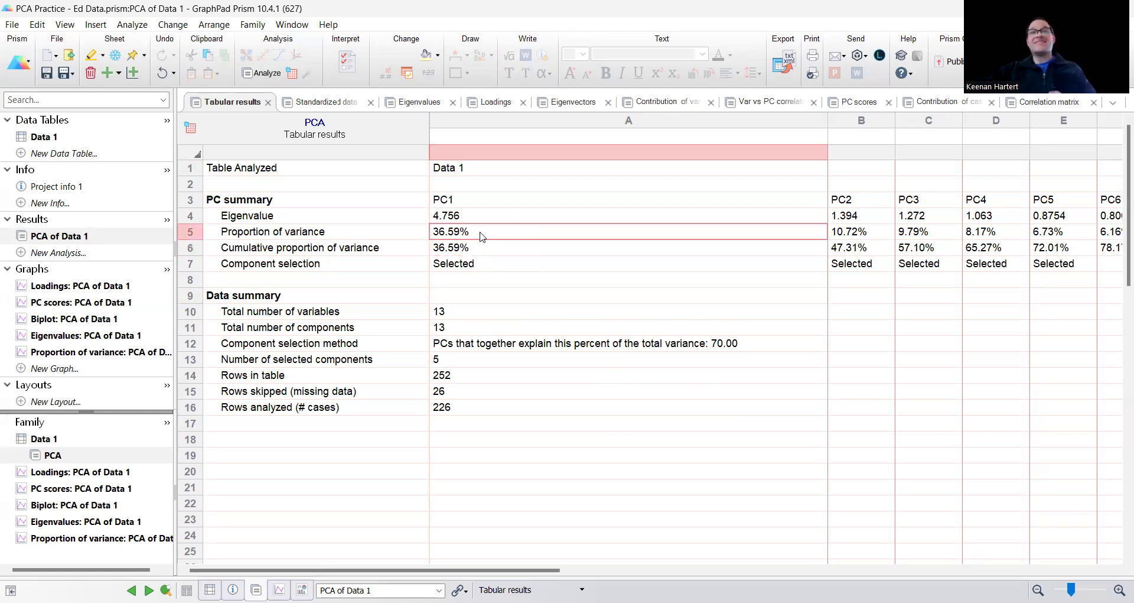
pyautogui.click(854, 235)
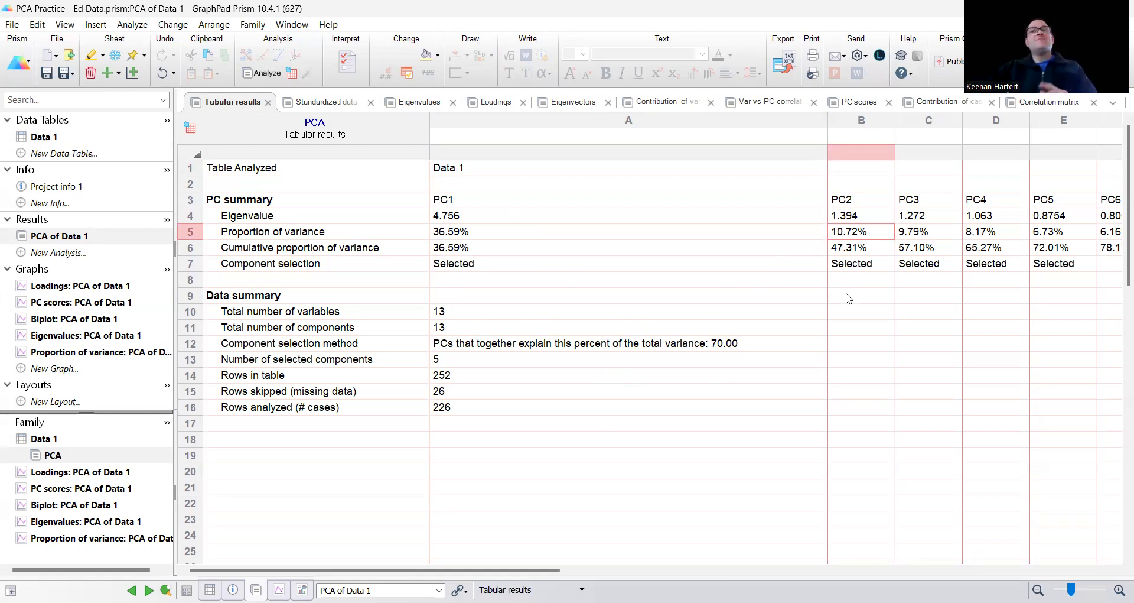
pyautogui.click(847, 300)
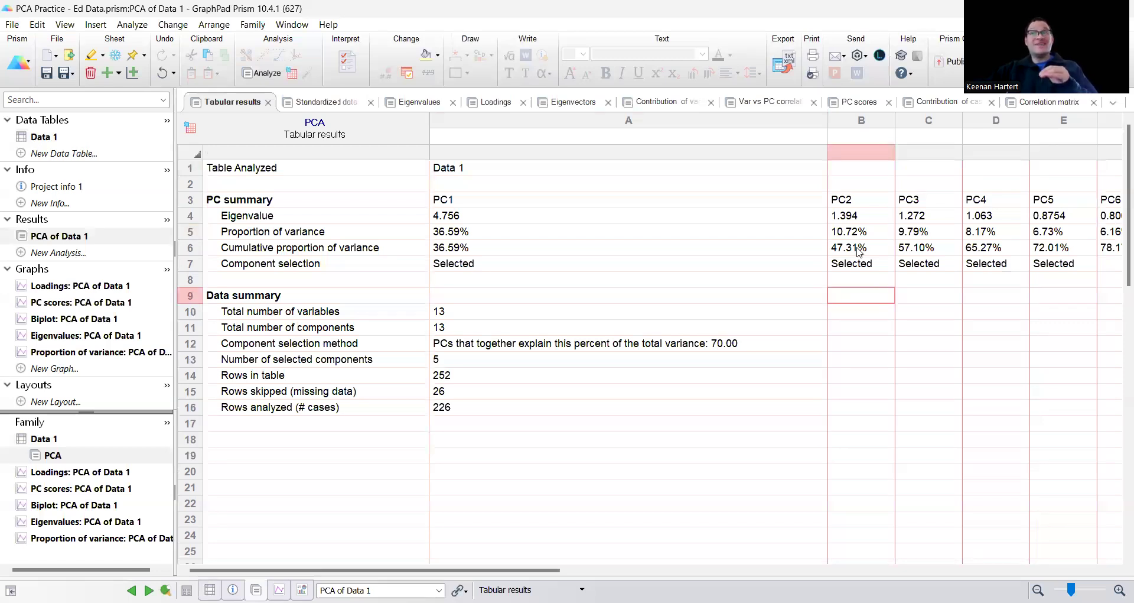
pyautogui.click(858, 251)
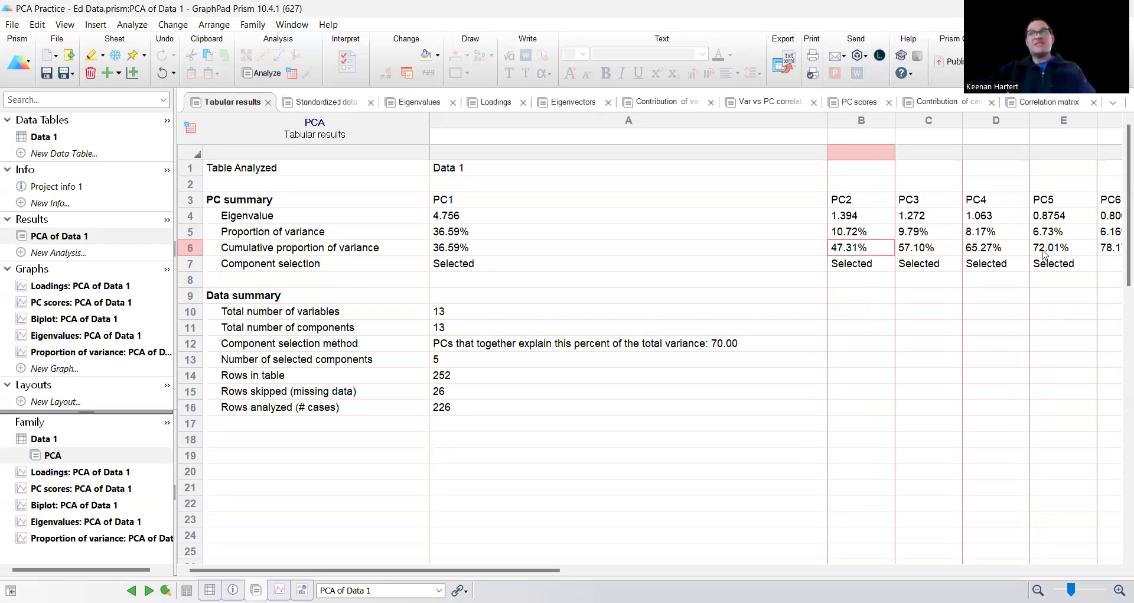
pyautogui.click(904, 328)
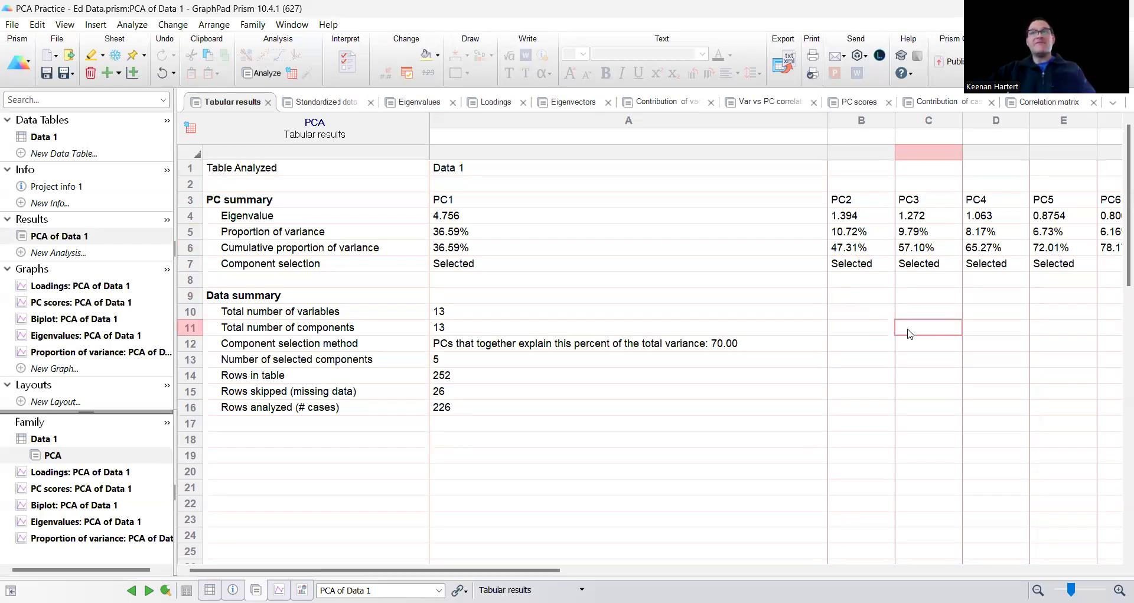
# Examine the cumulative proportion of variance for PC2 and PC3 and the total number of variables in the tabular results.
pyautogui.click(863, 314)
pyautogui.click(864, 253)
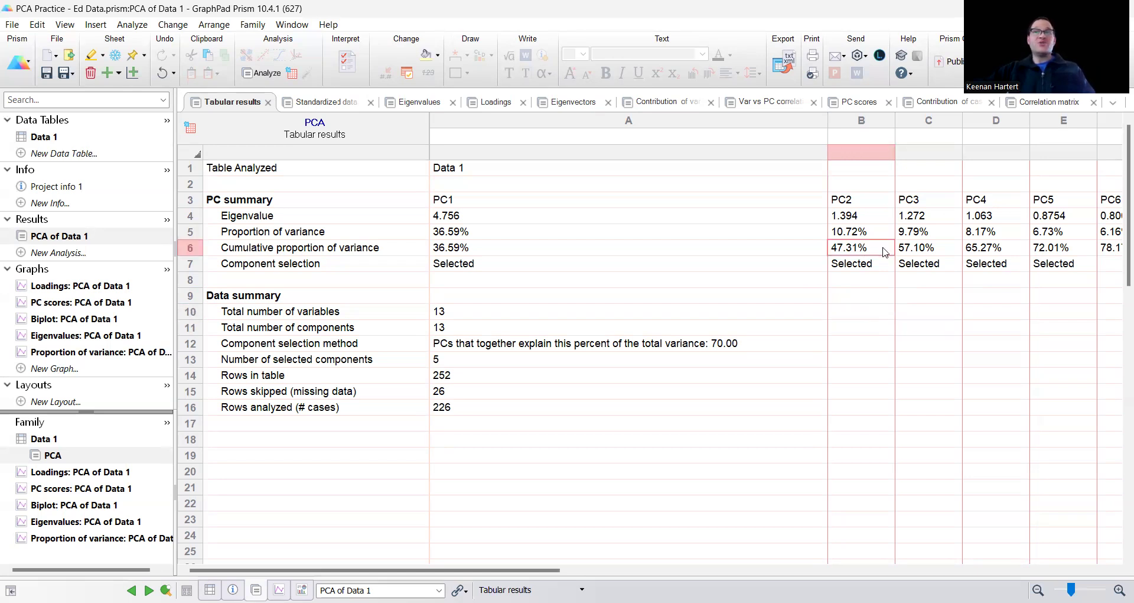
pyautogui.click(931, 253)
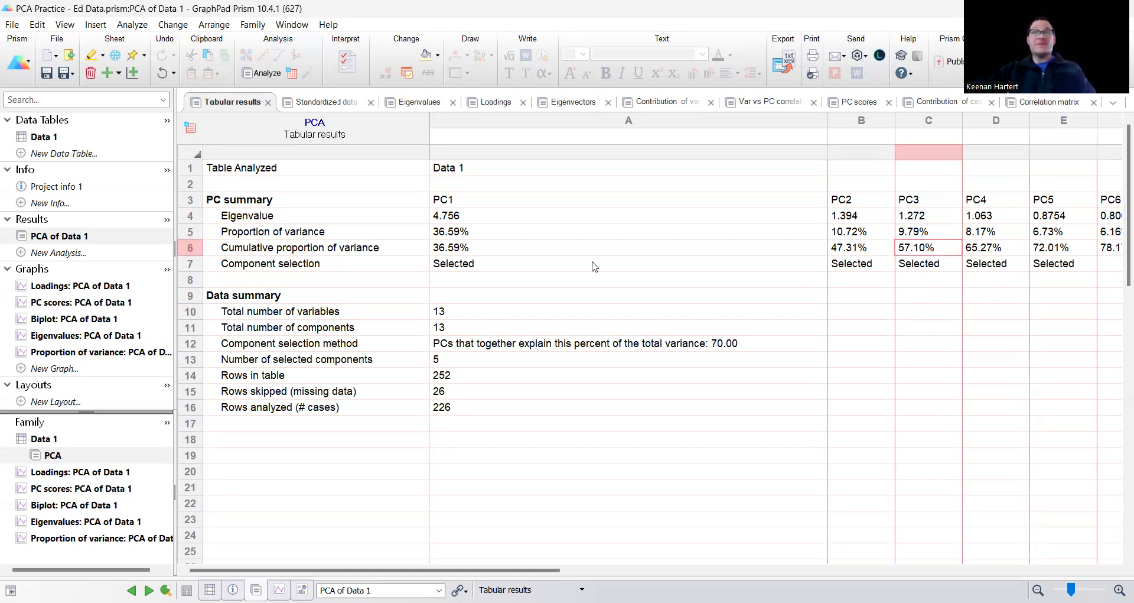
pyautogui.click(579, 314)
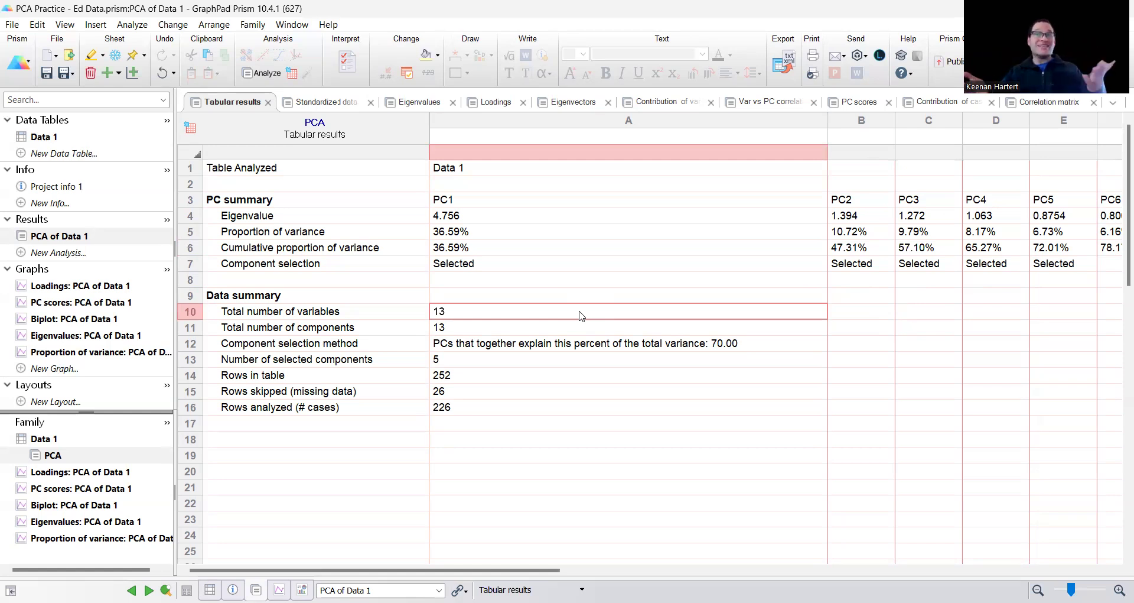
pyautogui.click(534, 296)
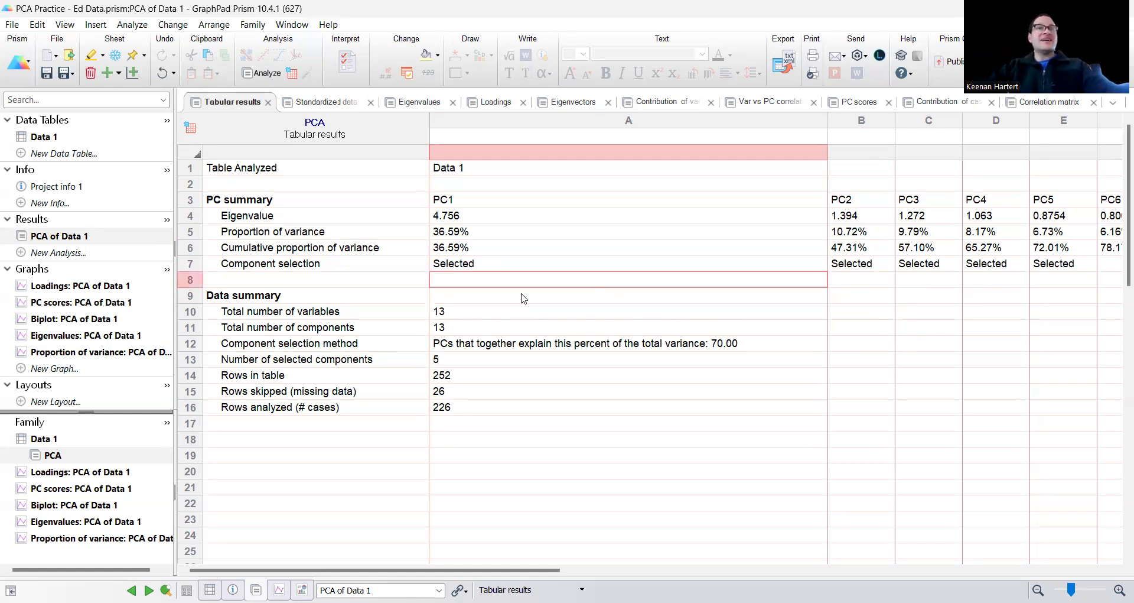
# Review the standardized data table, looking at the E2 % values and the GPA? column.
pyautogui.click(324, 103)
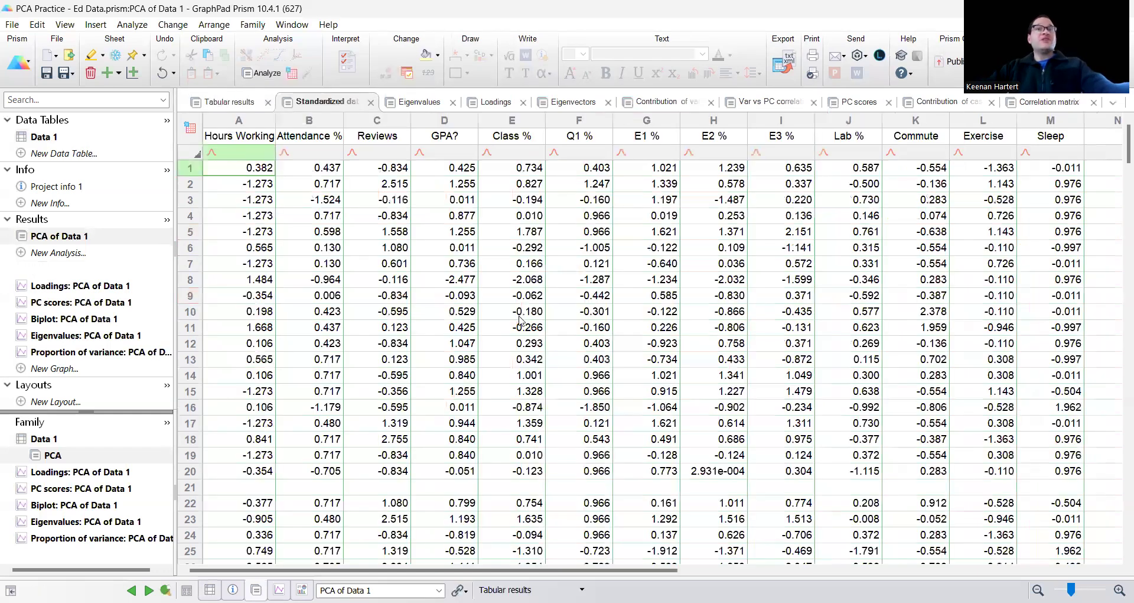
pyautogui.click(720, 253)
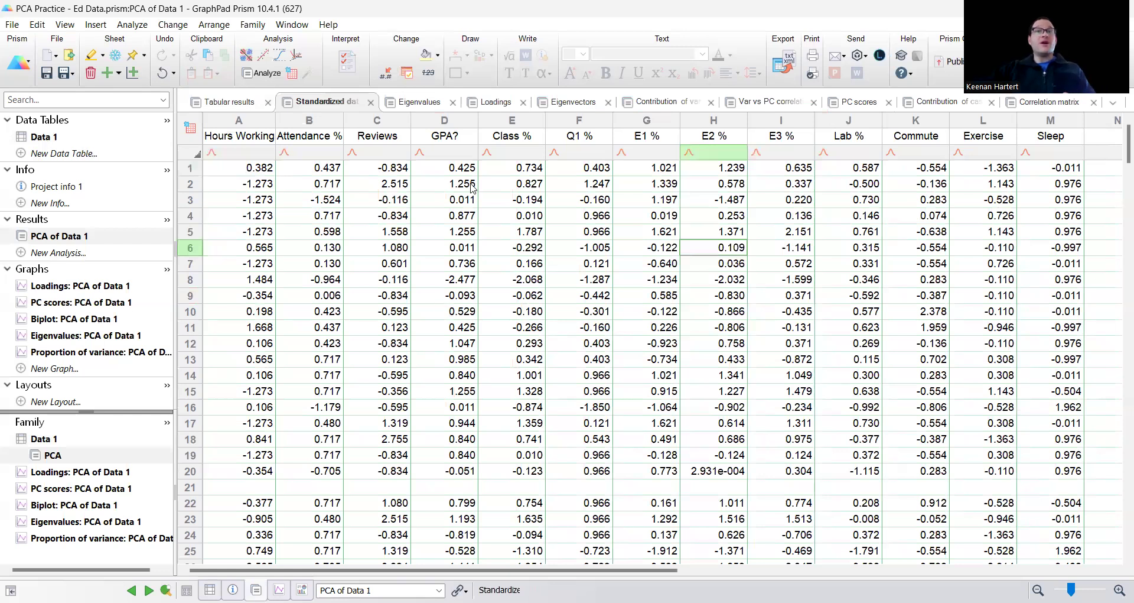
pyautogui.moveTo(452, 186); pyautogui.dragTo(449, 232)
pyautogui.moveTo(450, 273); pyautogui.dragTo(468, 458)
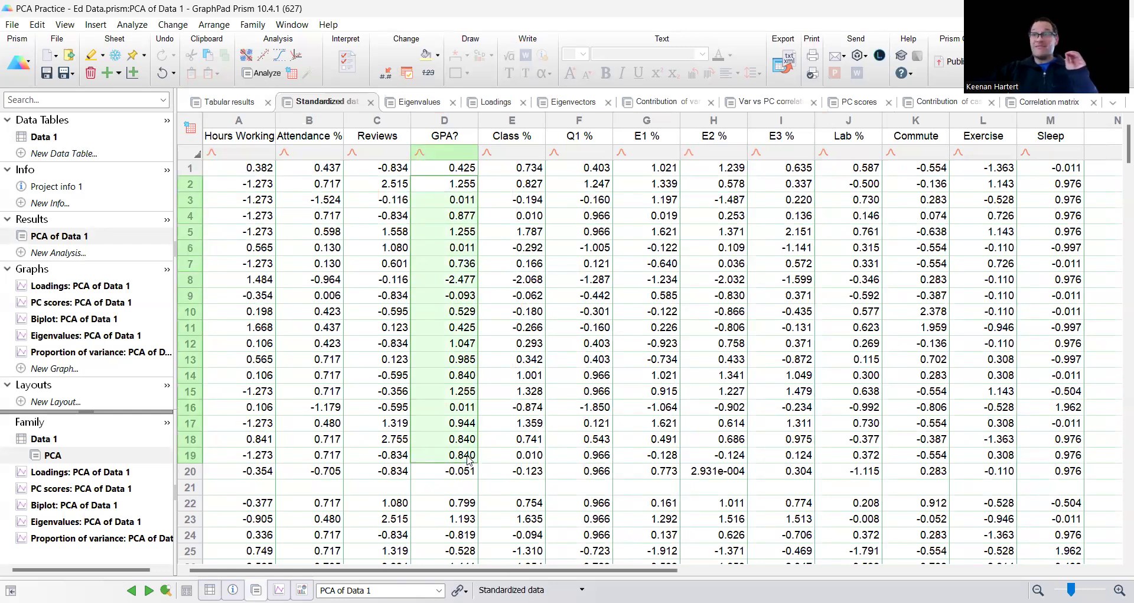
# Examine the eigenvalues table, focusing on the eigenvalues of PC1 through PC4.
pyautogui.click(421, 102)
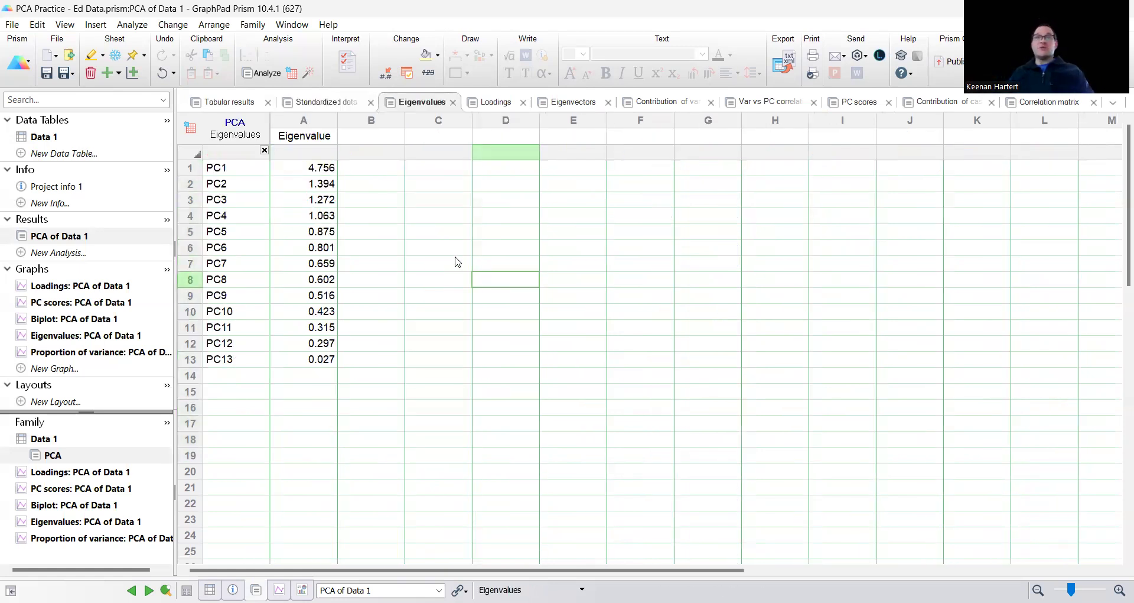
pyautogui.moveTo(259, 225); pyautogui.dragTo(295, 168)
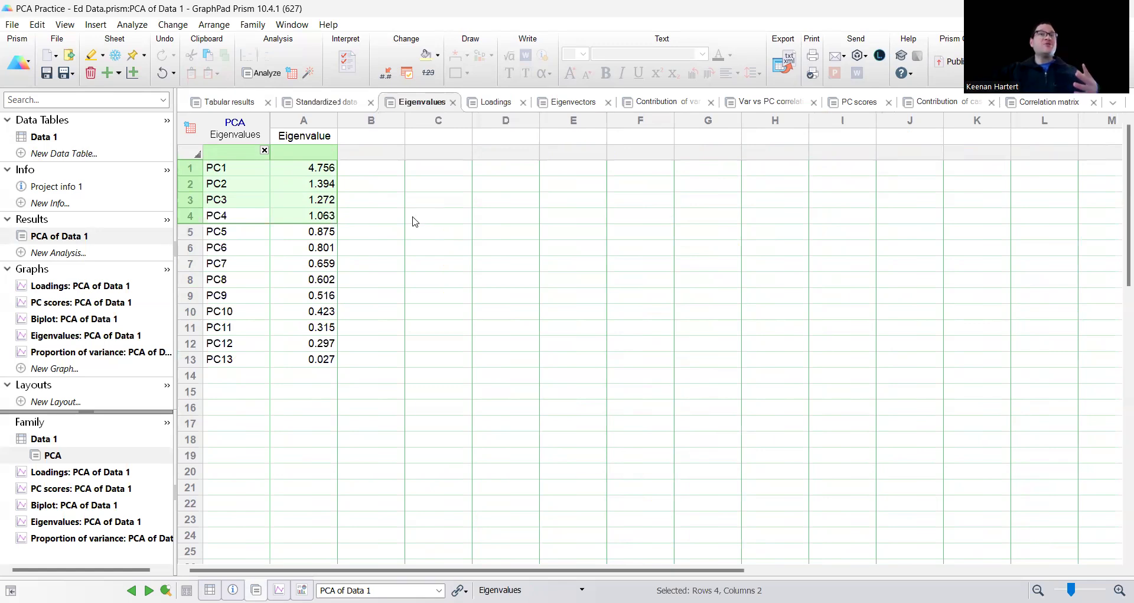
pyautogui.moveTo(296, 168); pyautogui.dragTo(306, 217)
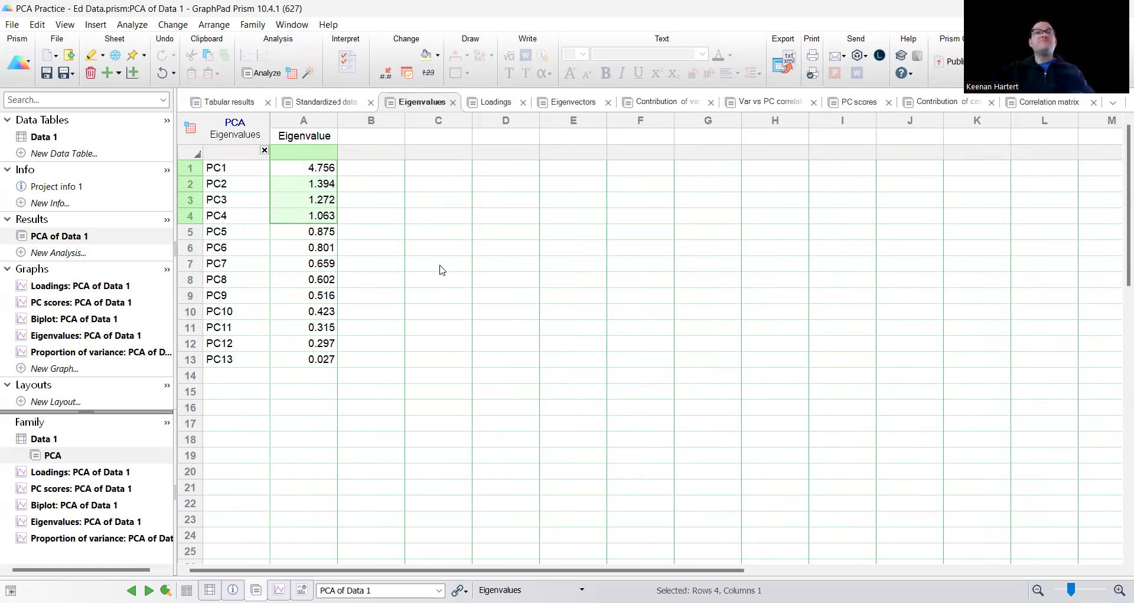
pyautogui.click(440, 153)
# Examine the loadings table for PC1 to PC5, comparing the PC1 loadings of all variables, including GPA?, Exercise and Hours Working.
pyautogui.click(490, 102)
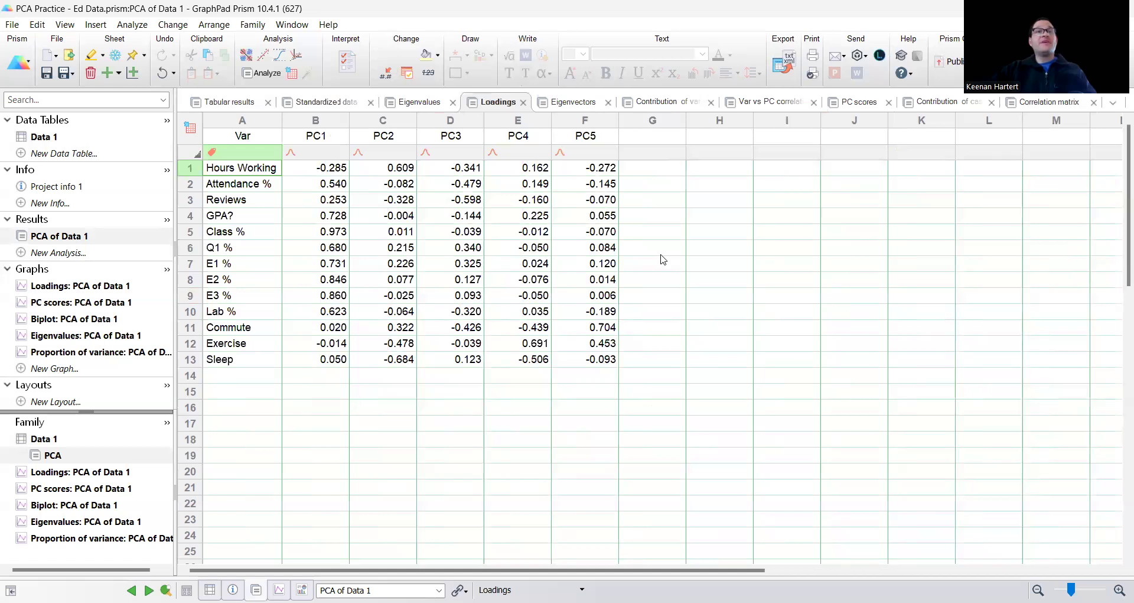
pyautogui.moveTo(319, 142); pyautogui.dragTo(587, 143)
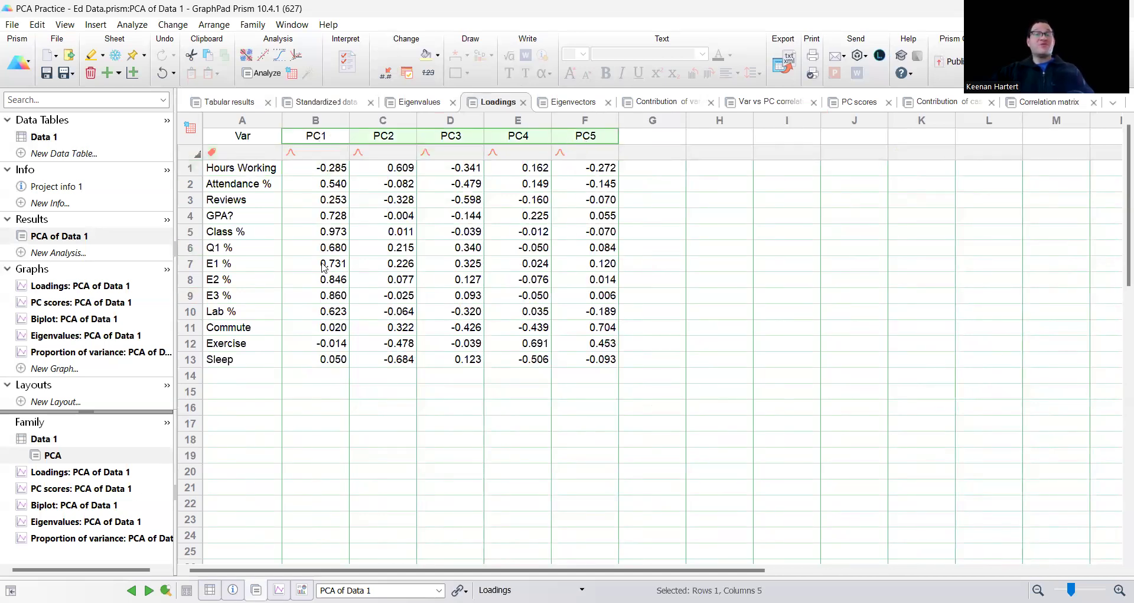
pyautogui.moveTo(254, 170); pyautogui.dragTo(261, 364)
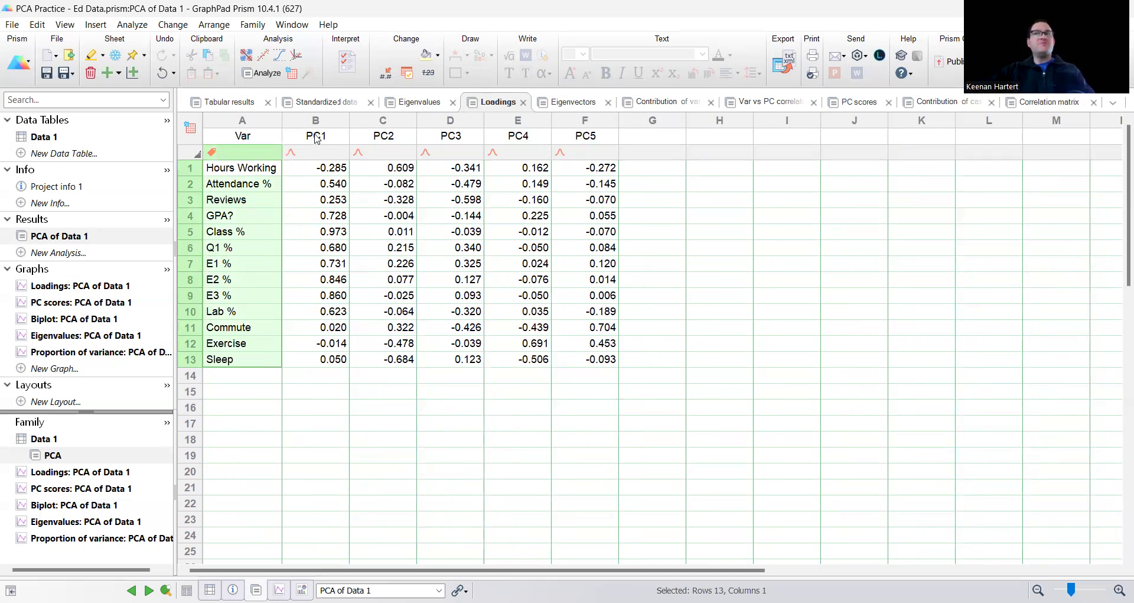
pyautogui.click(321, 218)
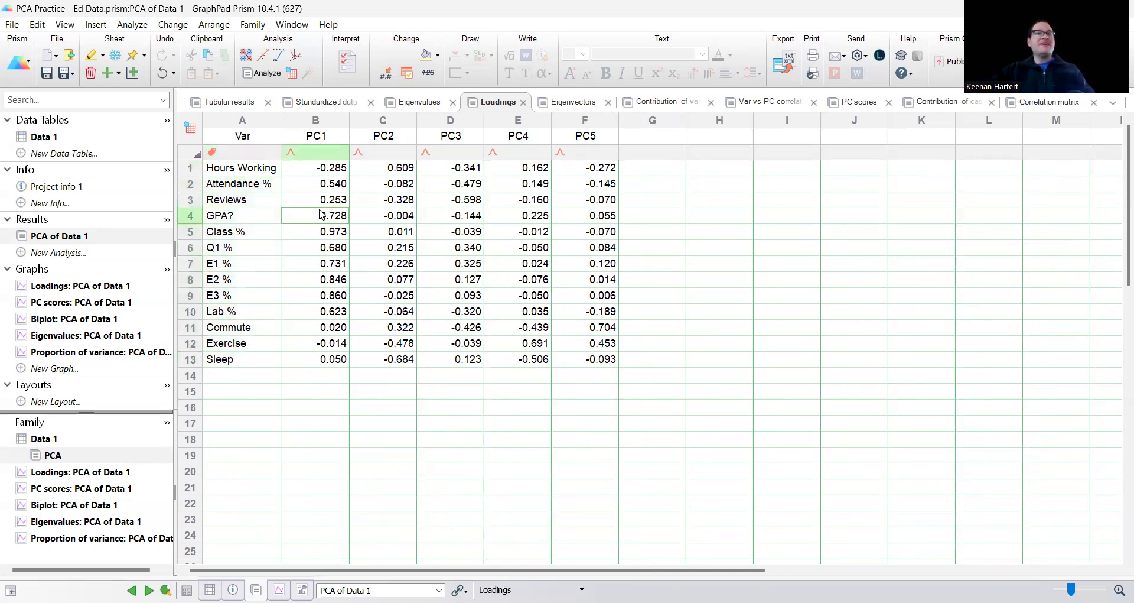
pyautogui.click(319, 345)
pyautogui.moveTo(329, 184); pyautogui.dragTo(327, 335)
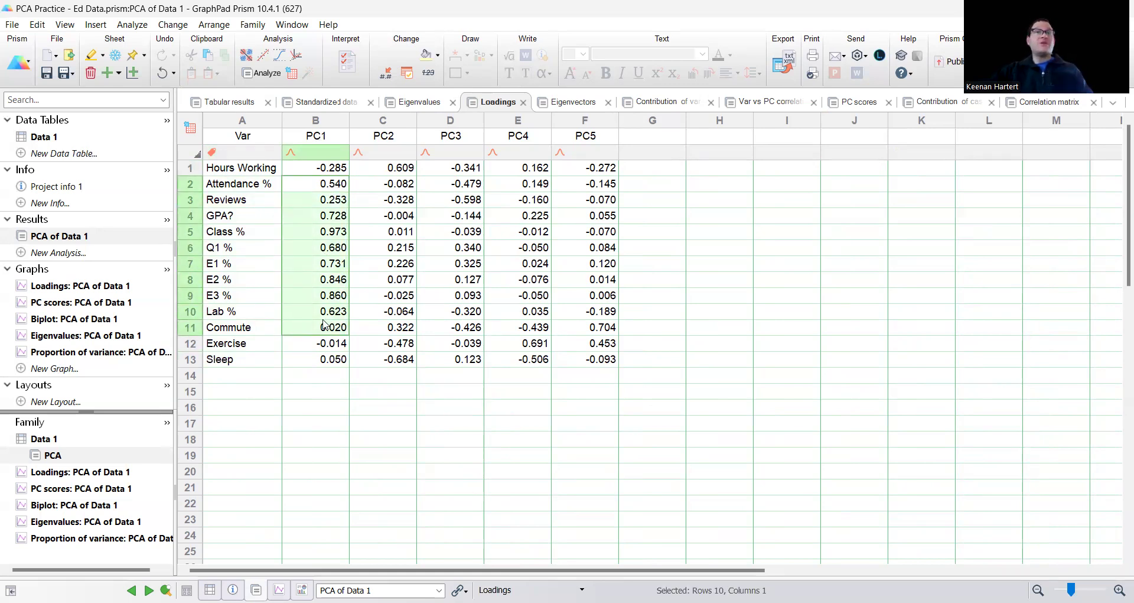
pyautogui.click(311, 171)
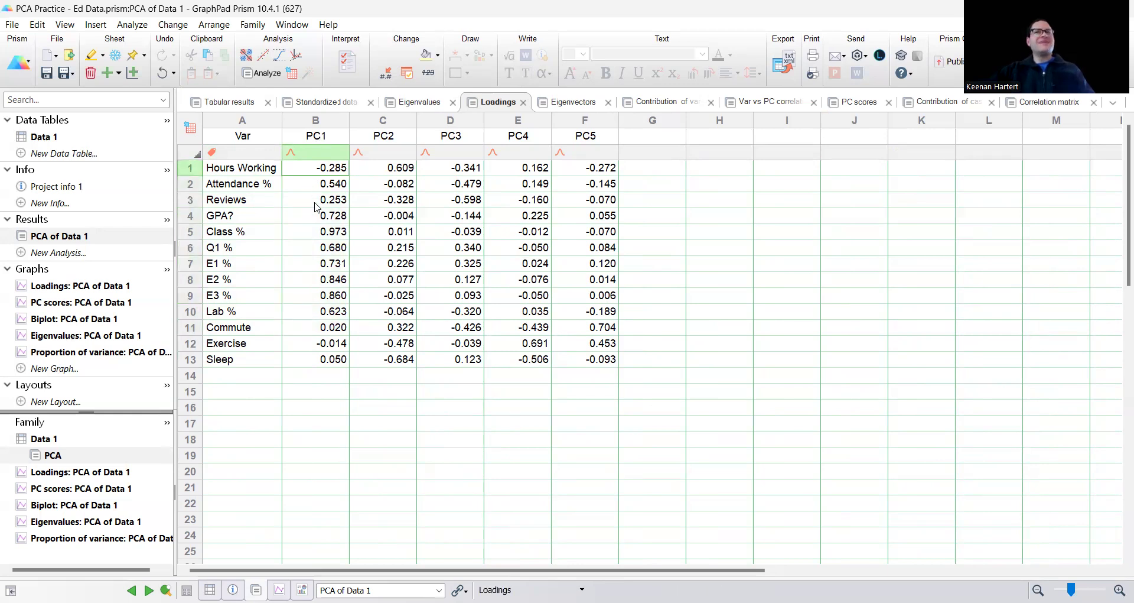
# Review the eigenvectors table and examine how much E2 %, E3 %, Class % and GPA? contribute to PC1 and PC2.
pyautogui.click(566, 104)
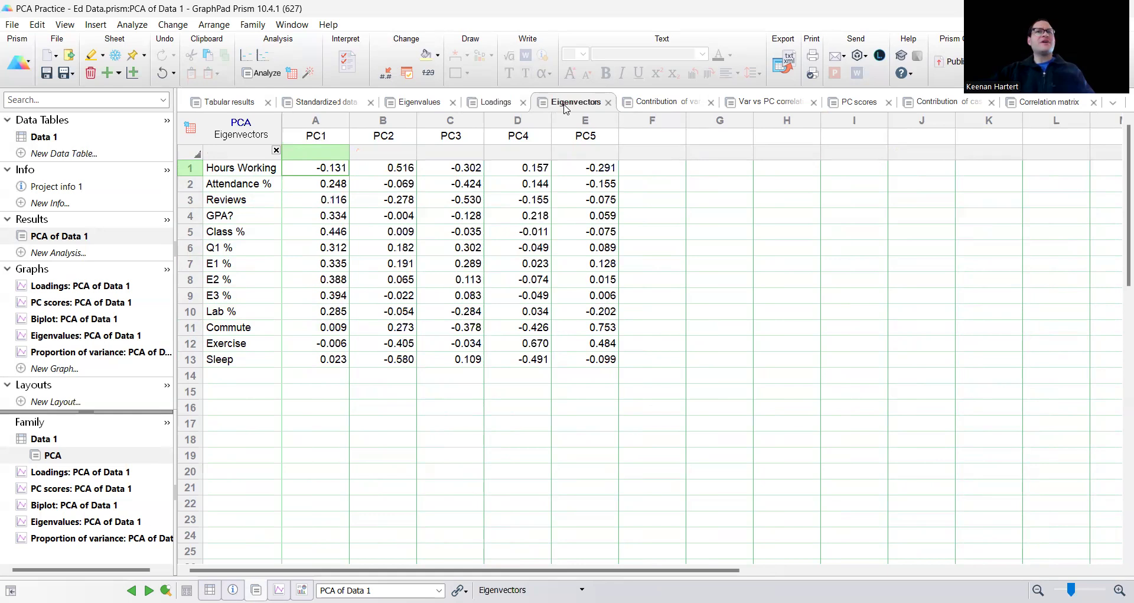
pyautogui.click(459, 248)
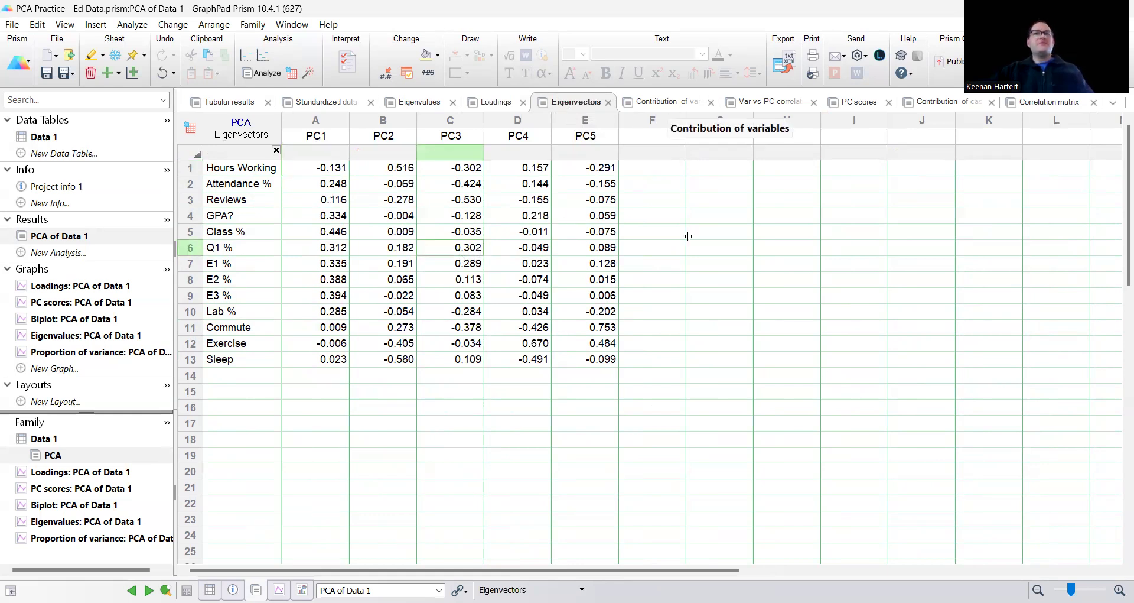
pyautogui.click(670, 108)
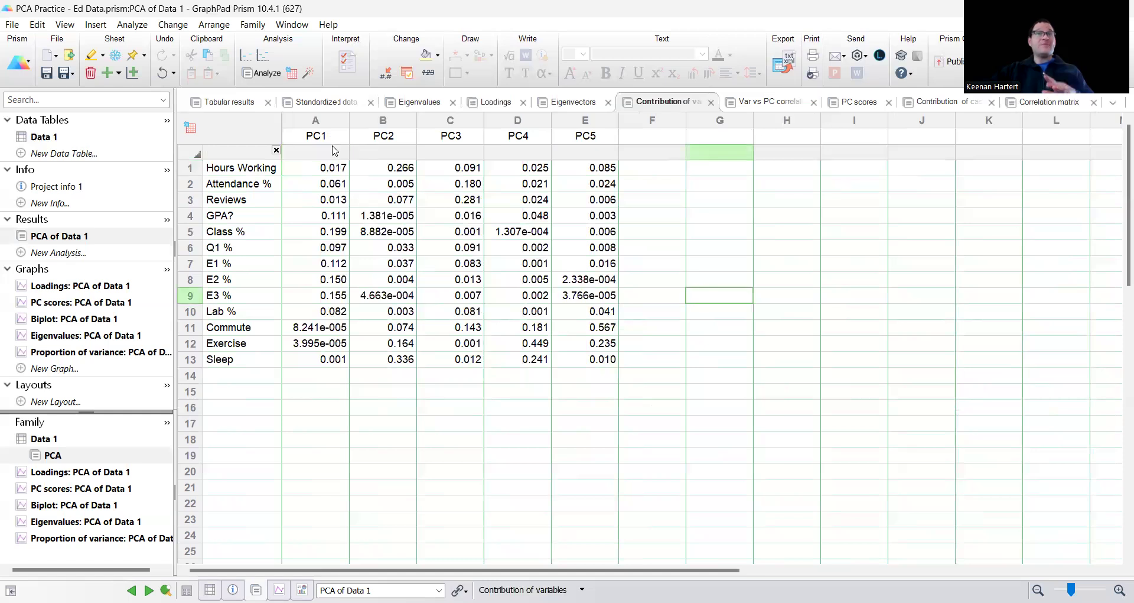
pyautogui.doubleClick(316, 135)
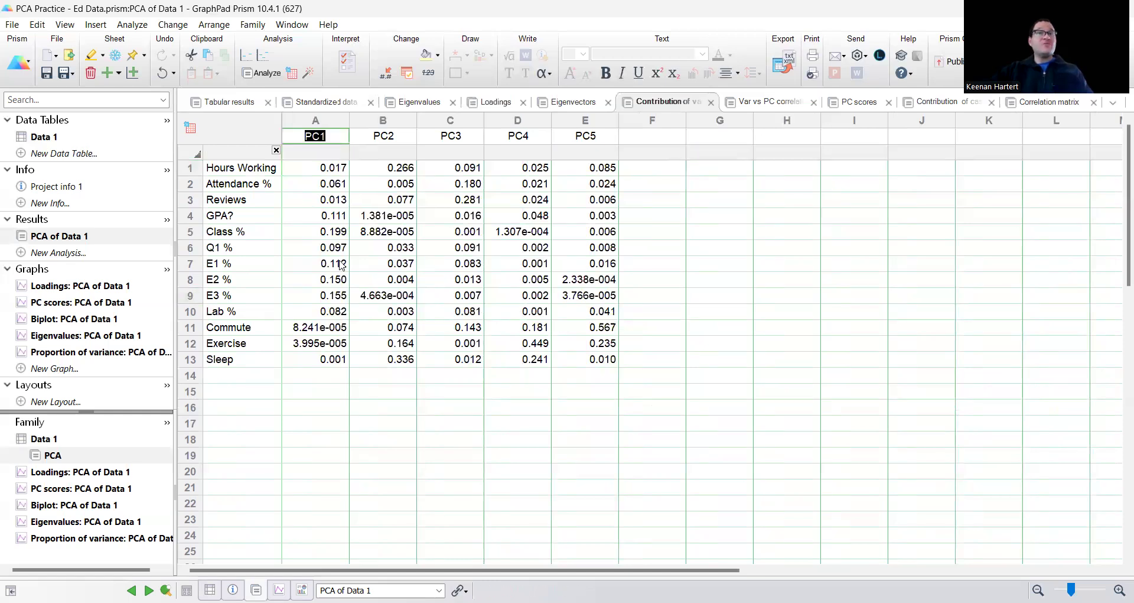
pyautogui.click(385, 263)
pyautogui.moveTo(334, 283); pyautogui.dragTo(334, 297)
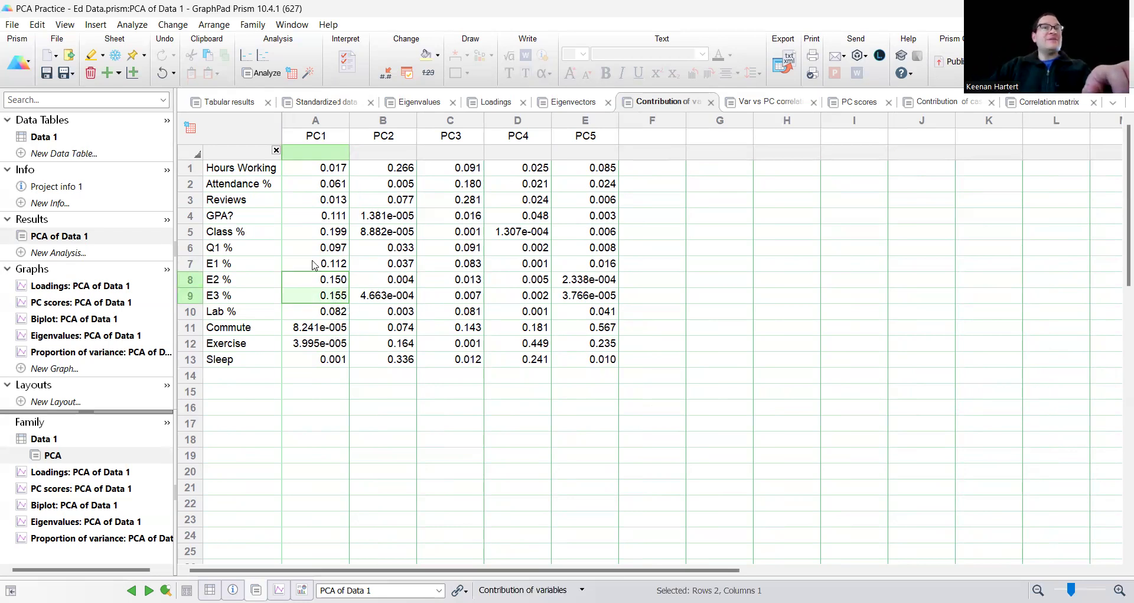
pyautogui.click(318, 236)
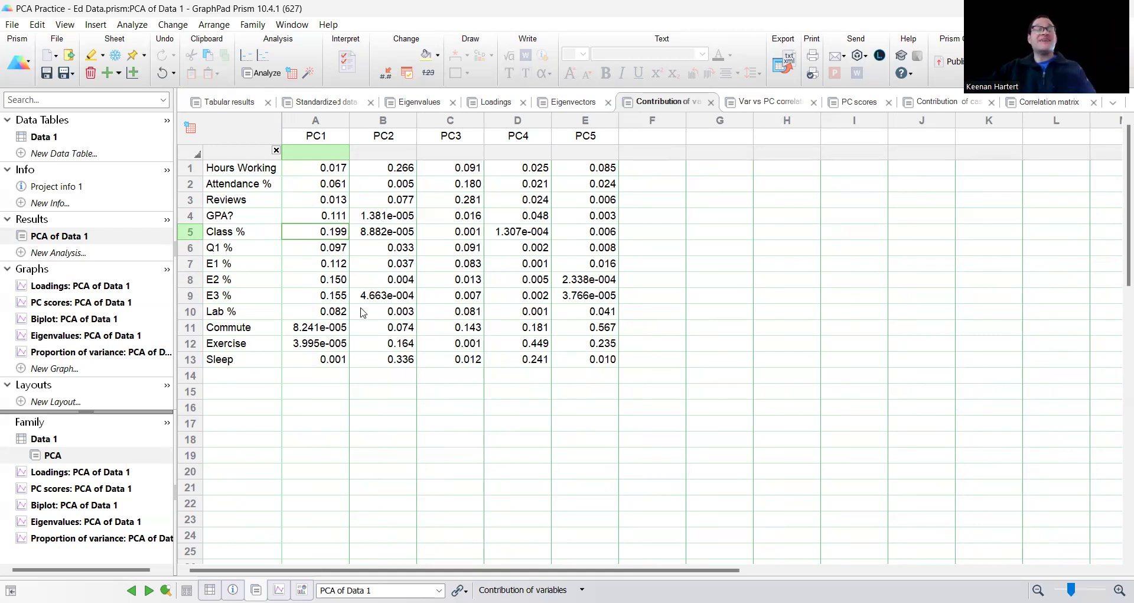
pyautogui.click(383, 135)
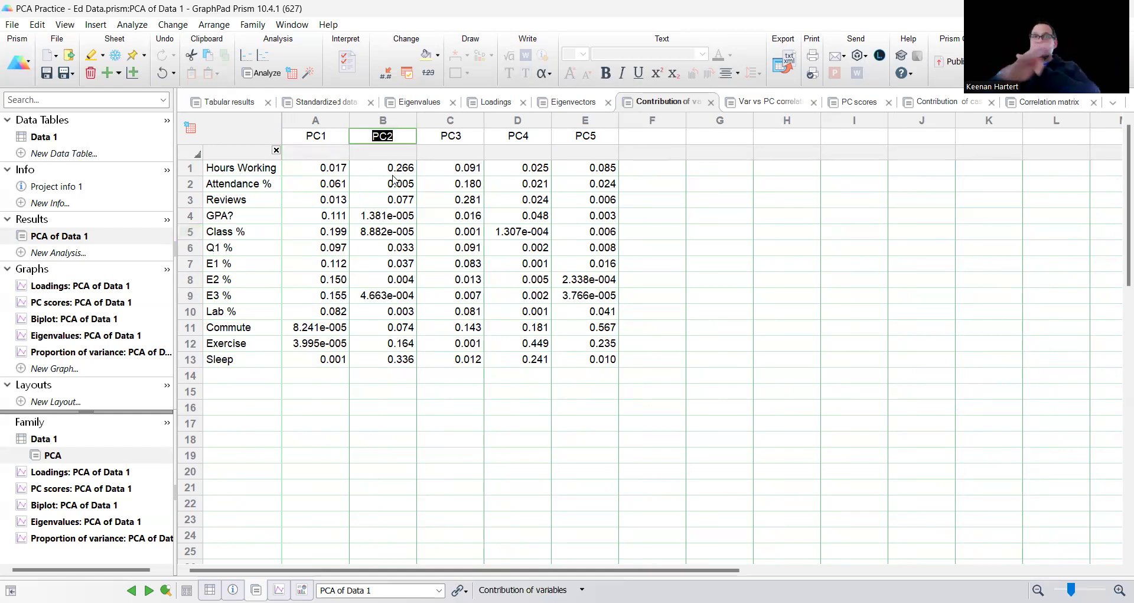
pyautogui.moveTo(363, 222); pyautogui.dragTo(378, 234)
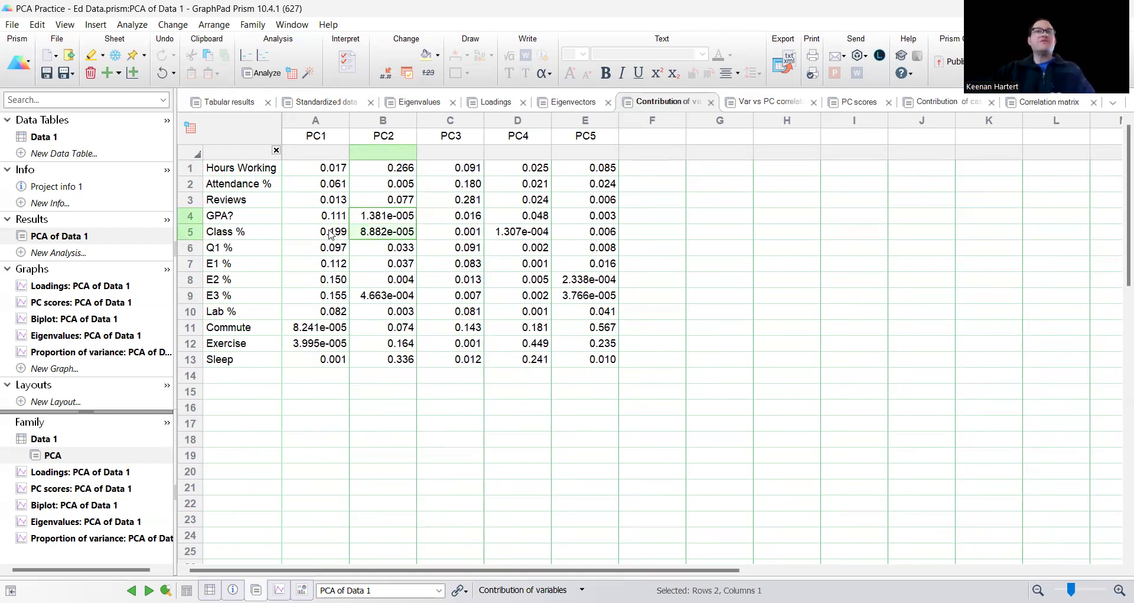
# Review the variable versus PC correlation, PC scores and contribution of cases tables.
pyautogui.click(765, 101)
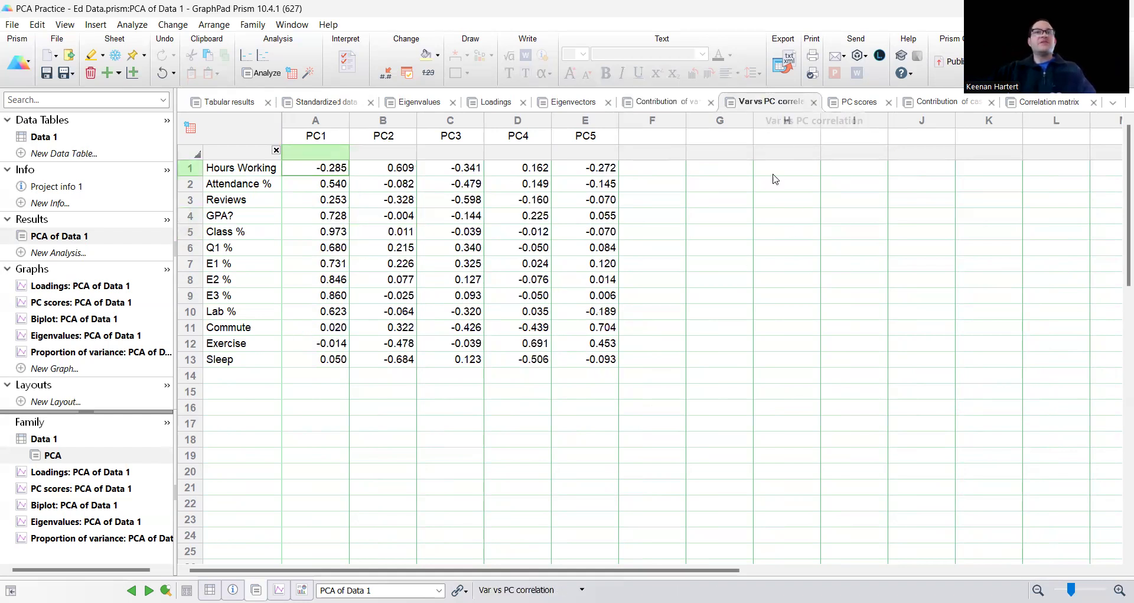
pyautogui.click(852, 105)
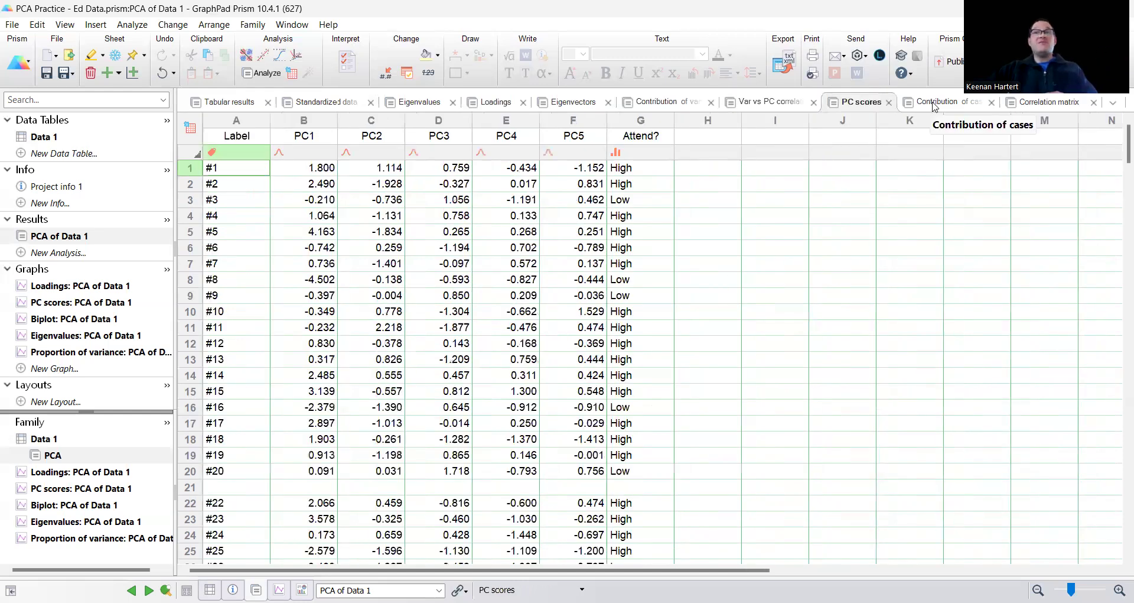
pyautogui.click(935, 105)
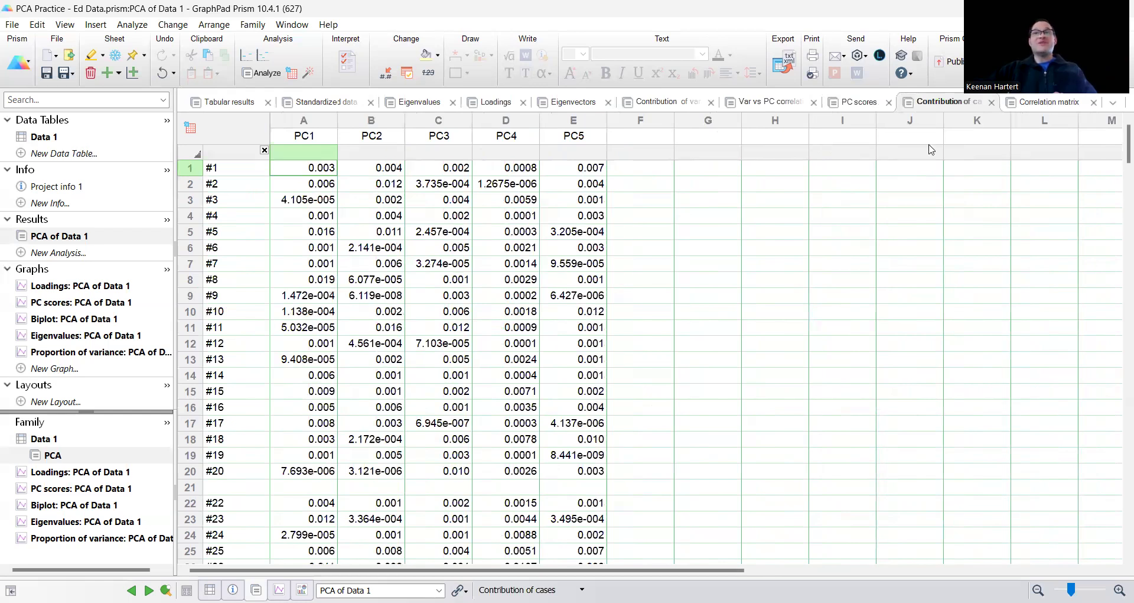
# Examine the correlation matrix for how Class % correlates with Hours Working, Reviews and GPA?
pyautogui.click(1049, 101)
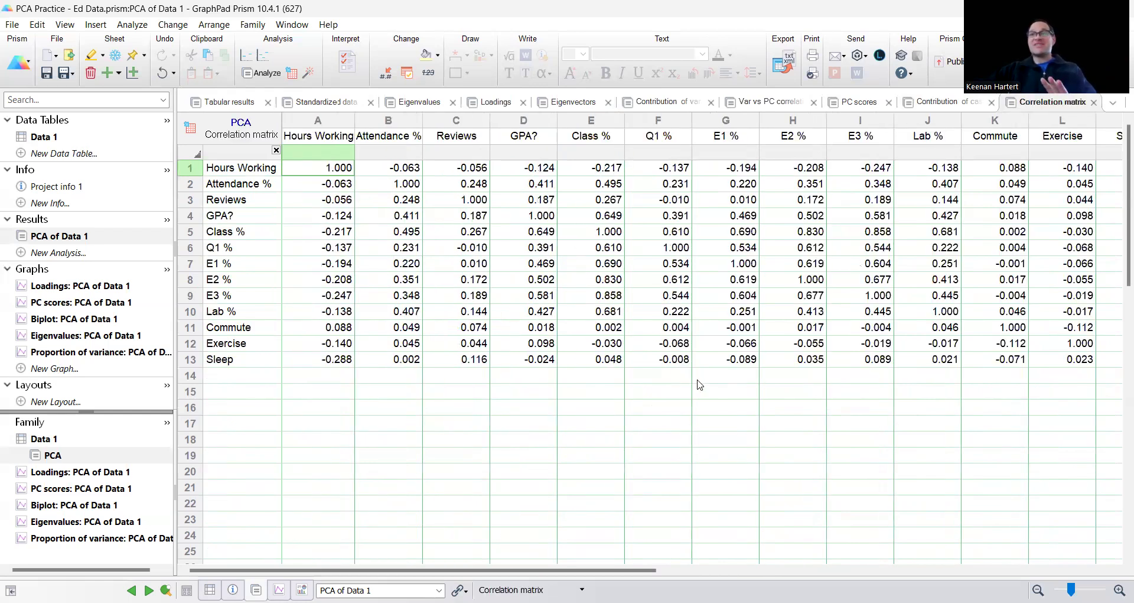
pyautogui.click(264, 237)
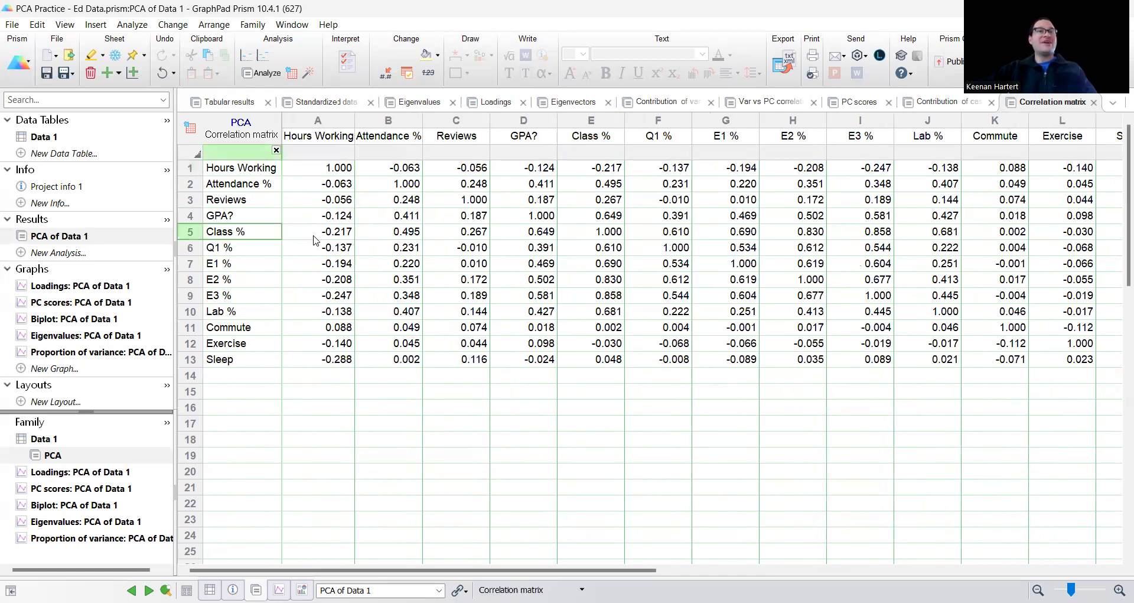
pyautogui.click(340, 234)
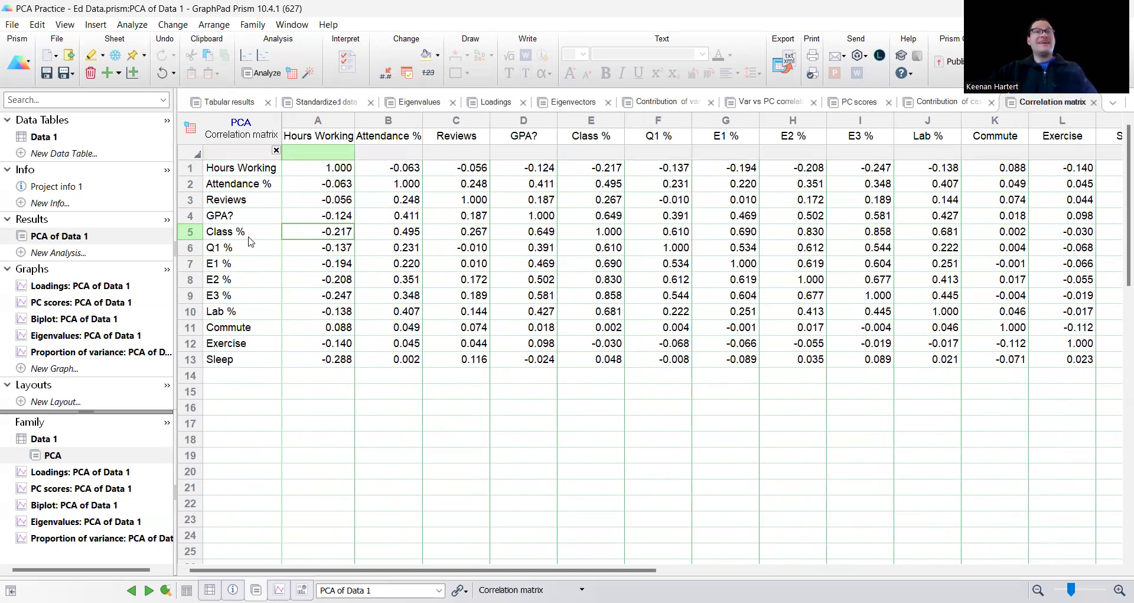
pyautogui.click(472, 232)
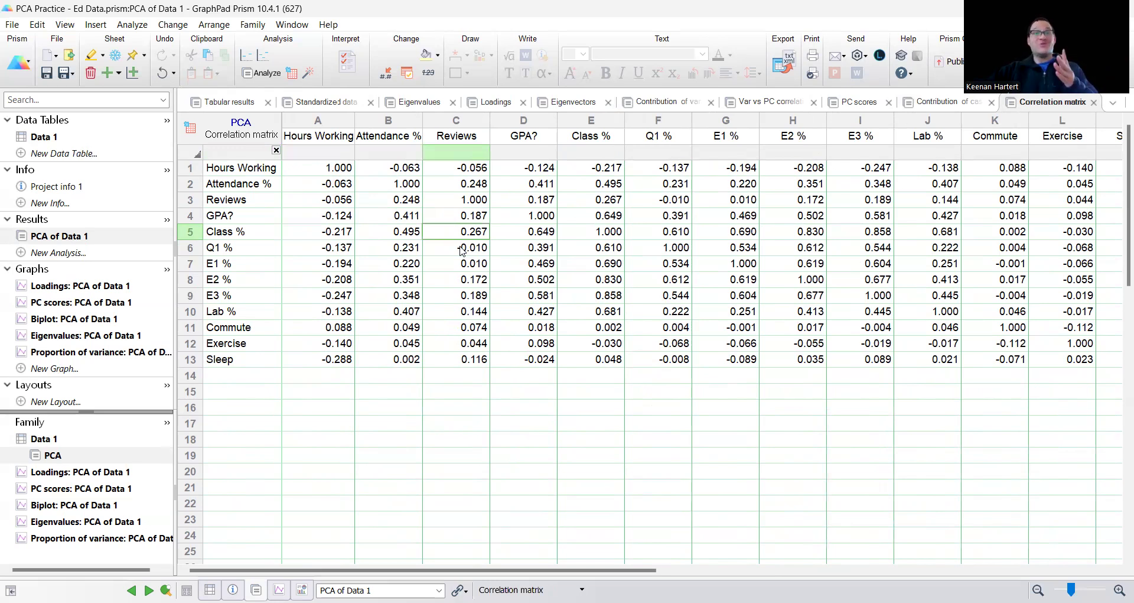
pyautogui.click(529, 235)
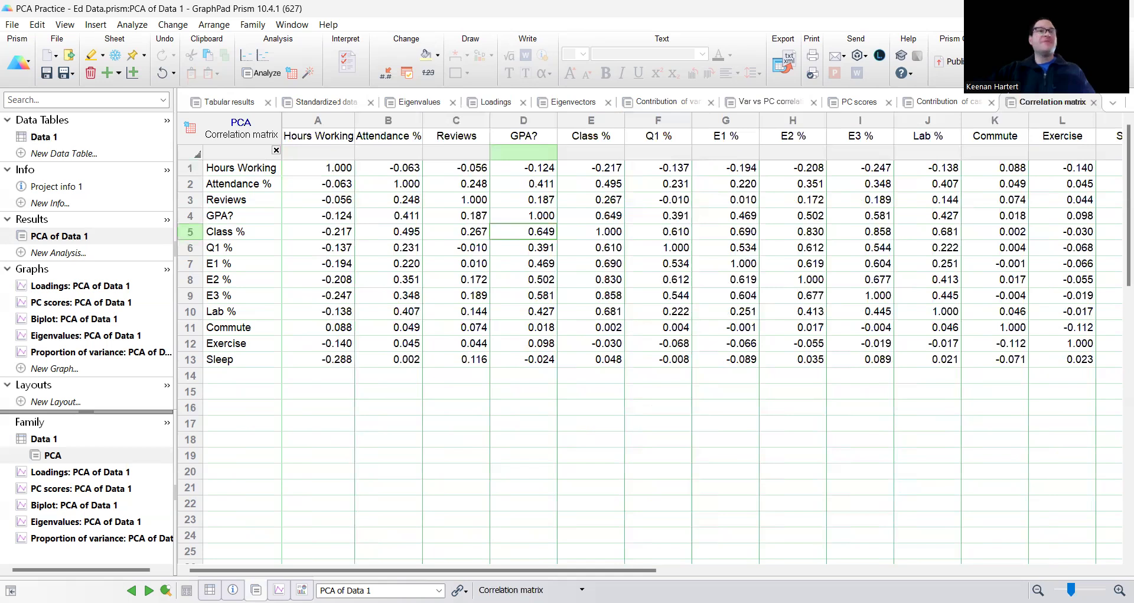
# View the loadings graph and inspect a High attendance data point on the PC scores graph.
pyautogui.click(100, 285)
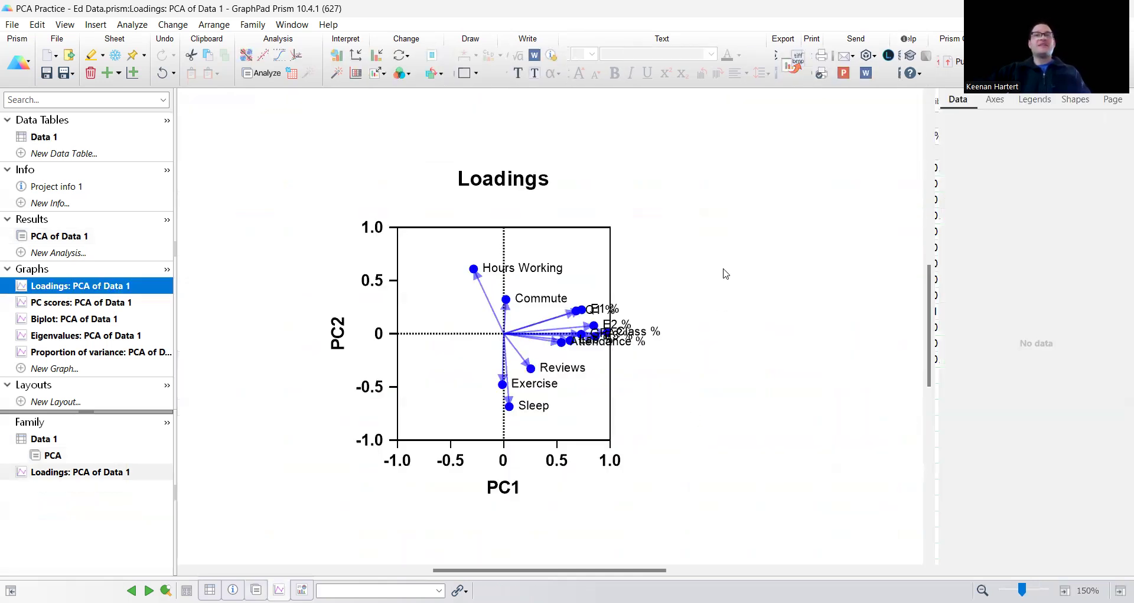
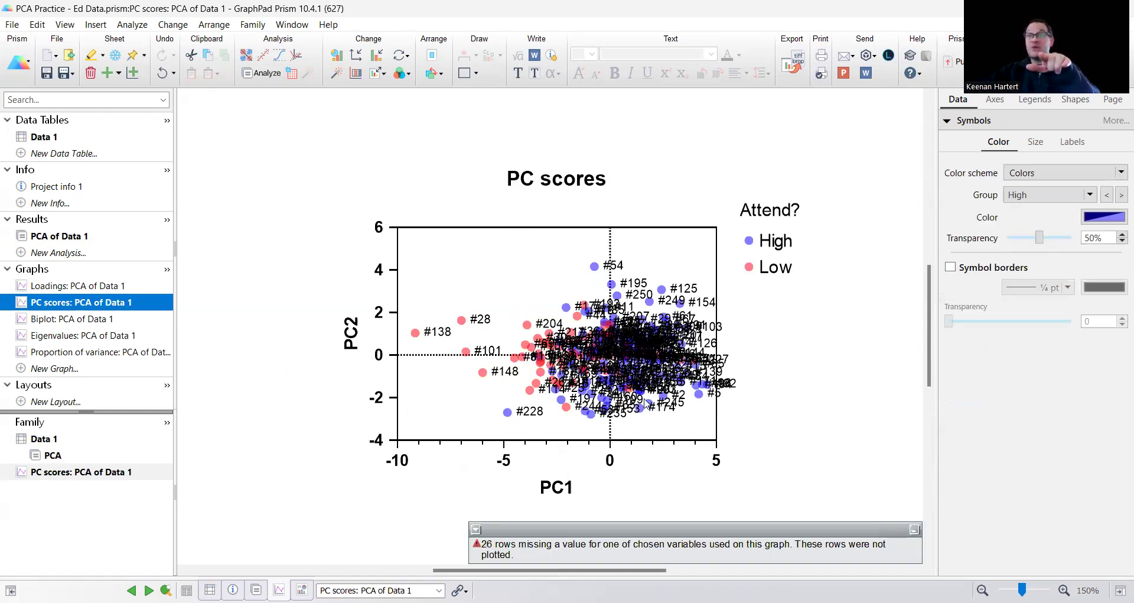
pyautogui.moveTo(643, 382)
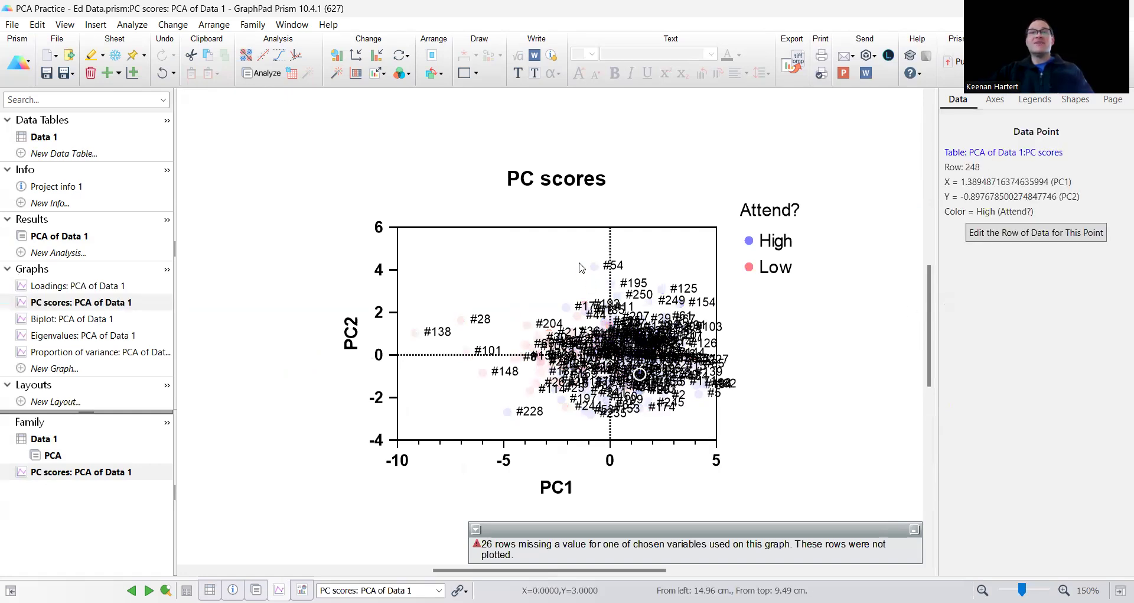
# Remove the point labels from the PC scores graph and check its Attend? legend.
pyautogui.click(1073, 143)
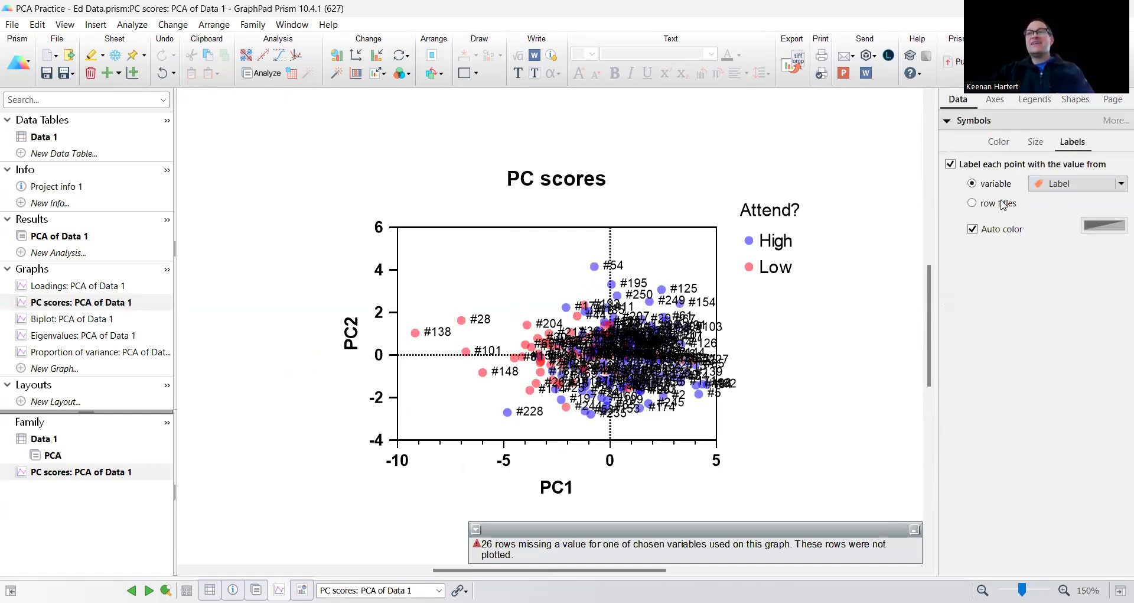
pyautogui.click(982, 165)
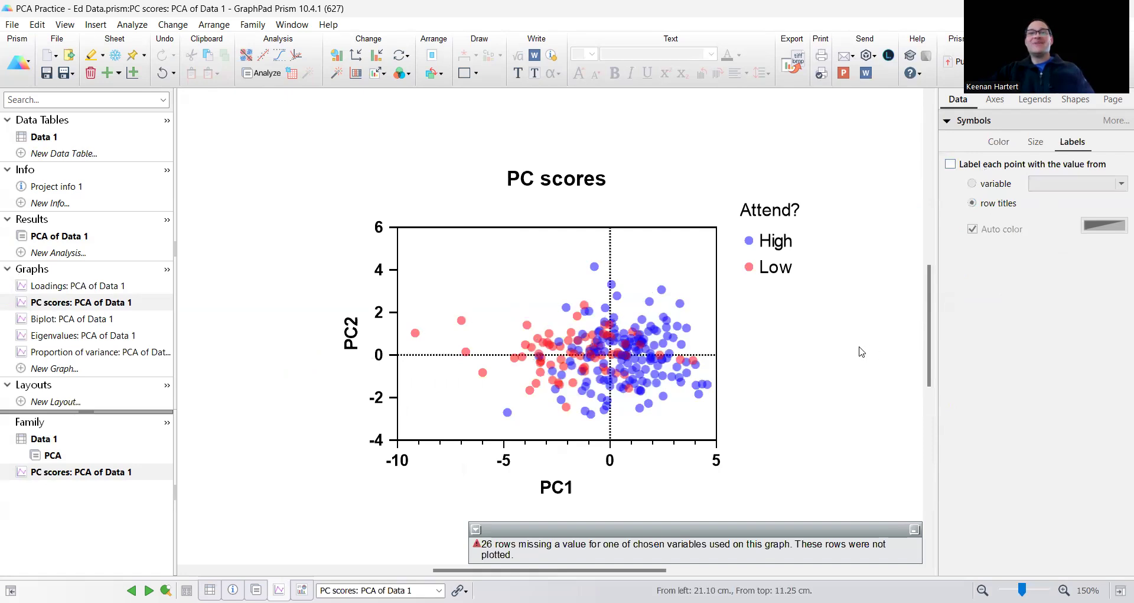
pyautogui.click(749, 250)
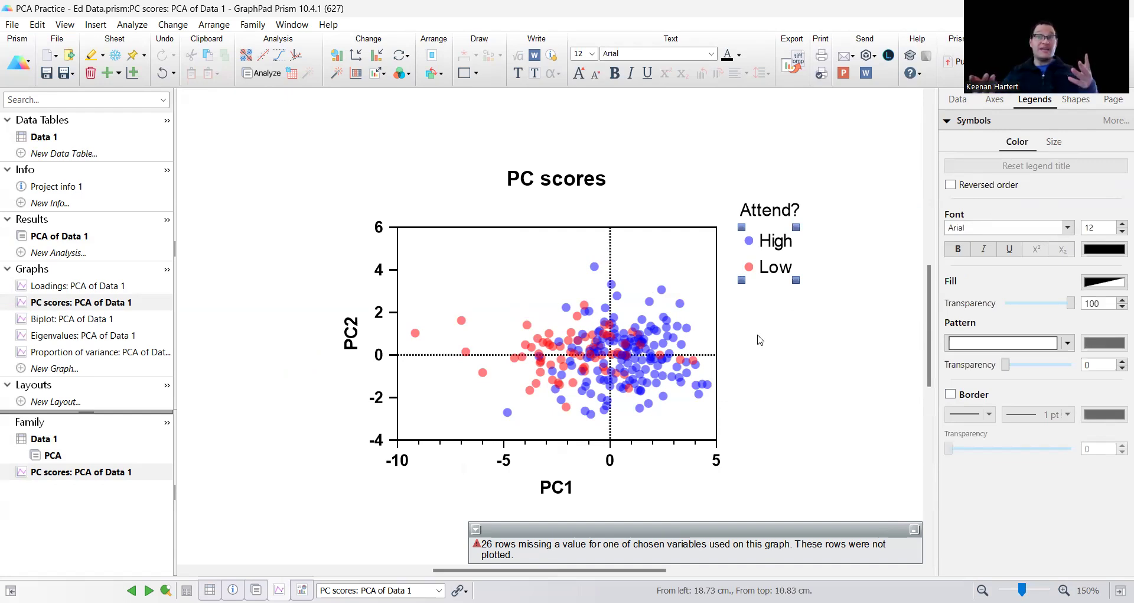
pyautogui.click(760, 339)
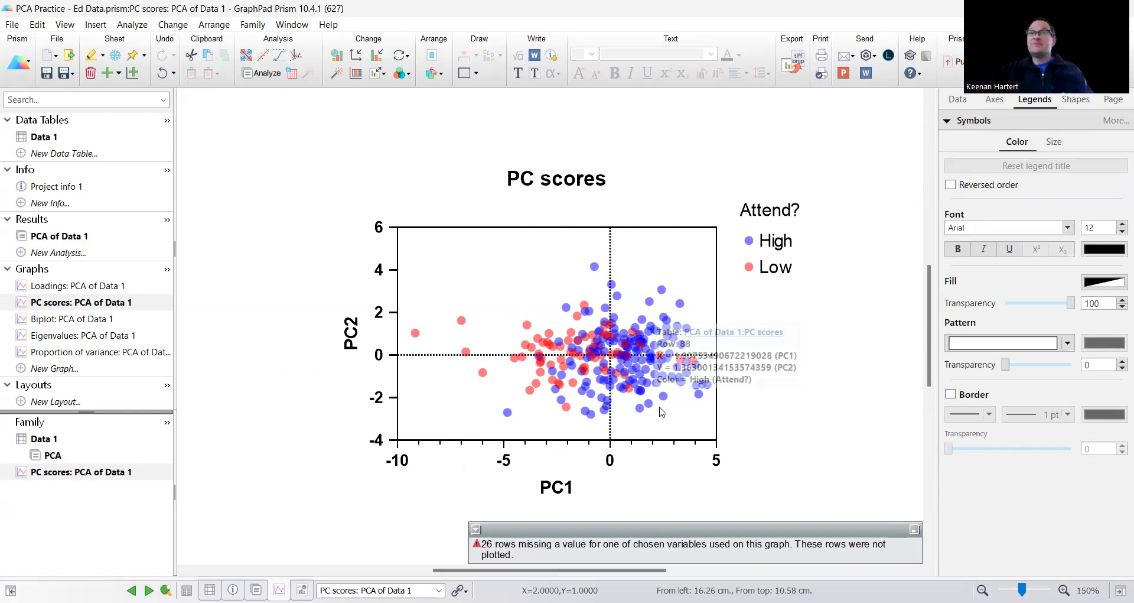
# Open the biplot and remove the labels from its data points.
pyautogui.click(112, 318)
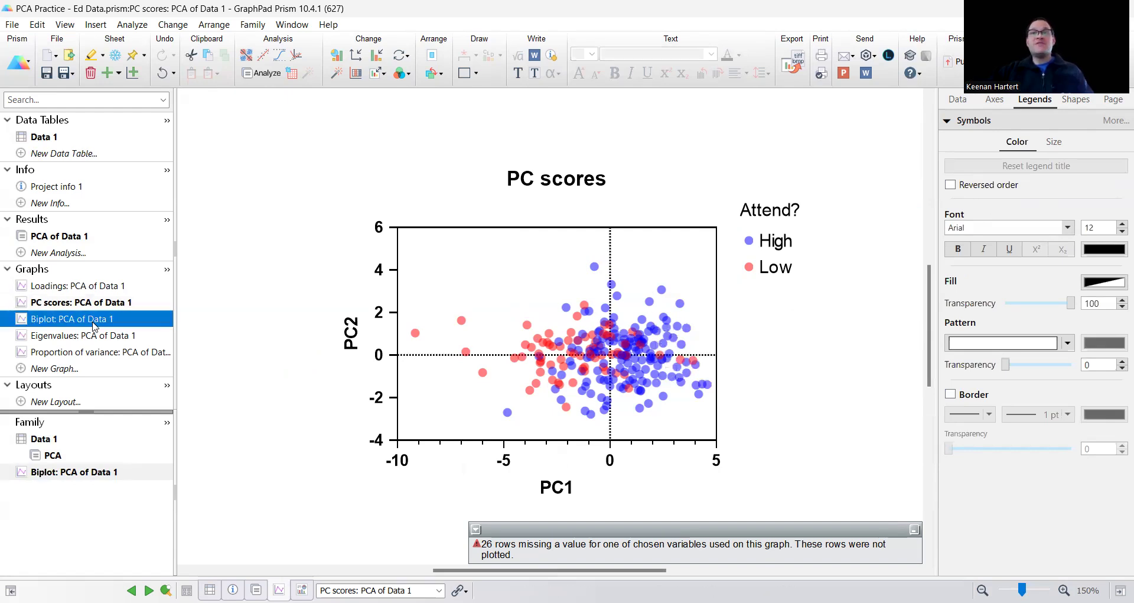
pyautogui.click(616, 295)
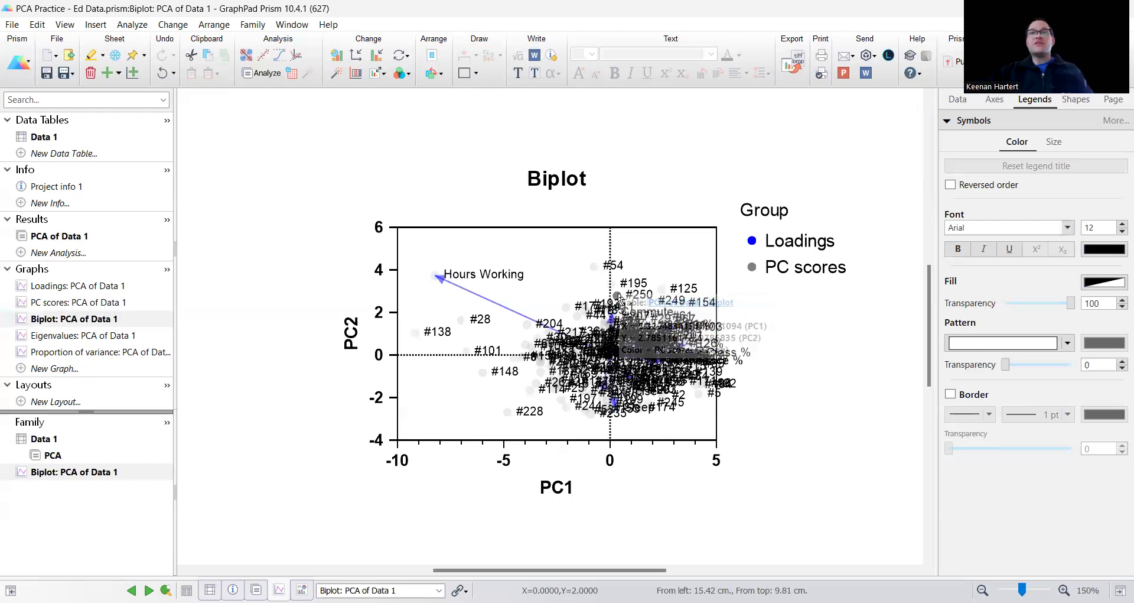
pyautogui.click(867, 243)
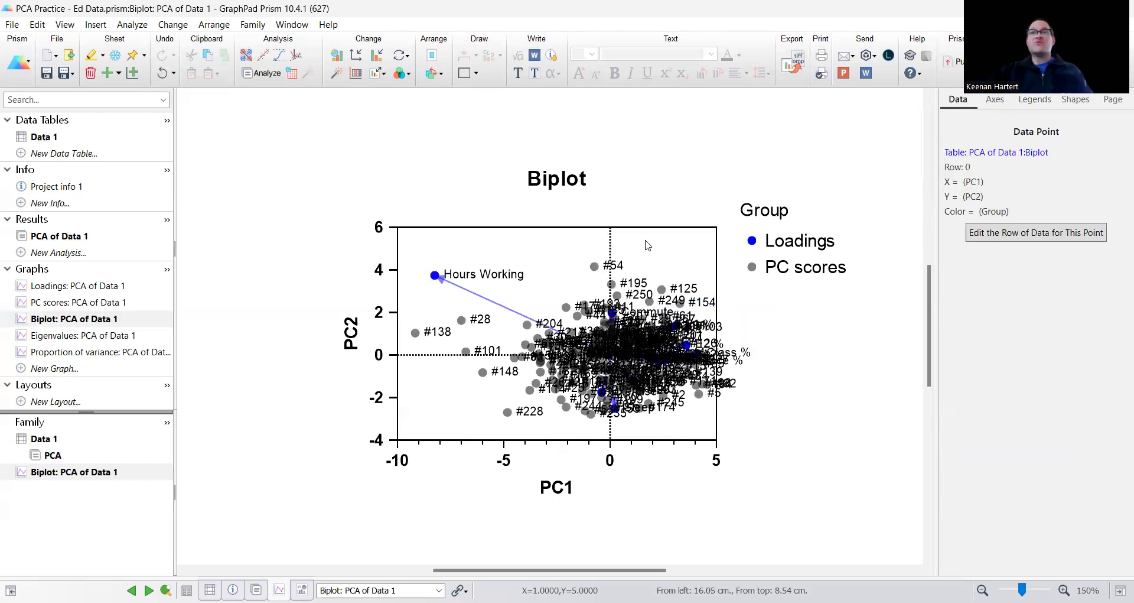
pyautogui.click(1072, 143)
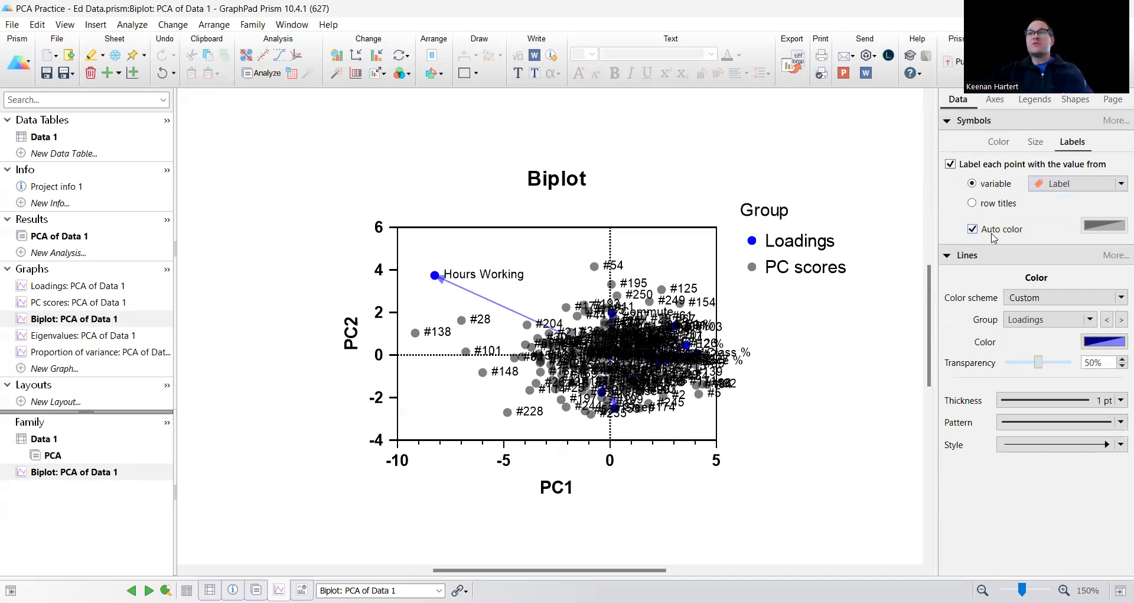
pyautogui.click(988, 165)
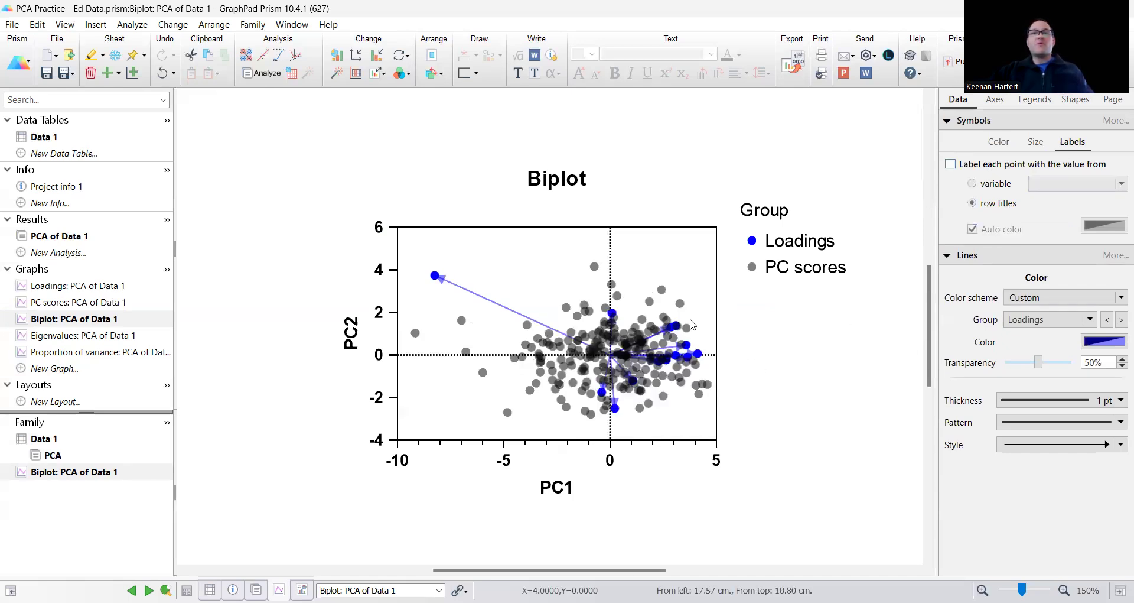
pyautogui.moveTo(669, 332)
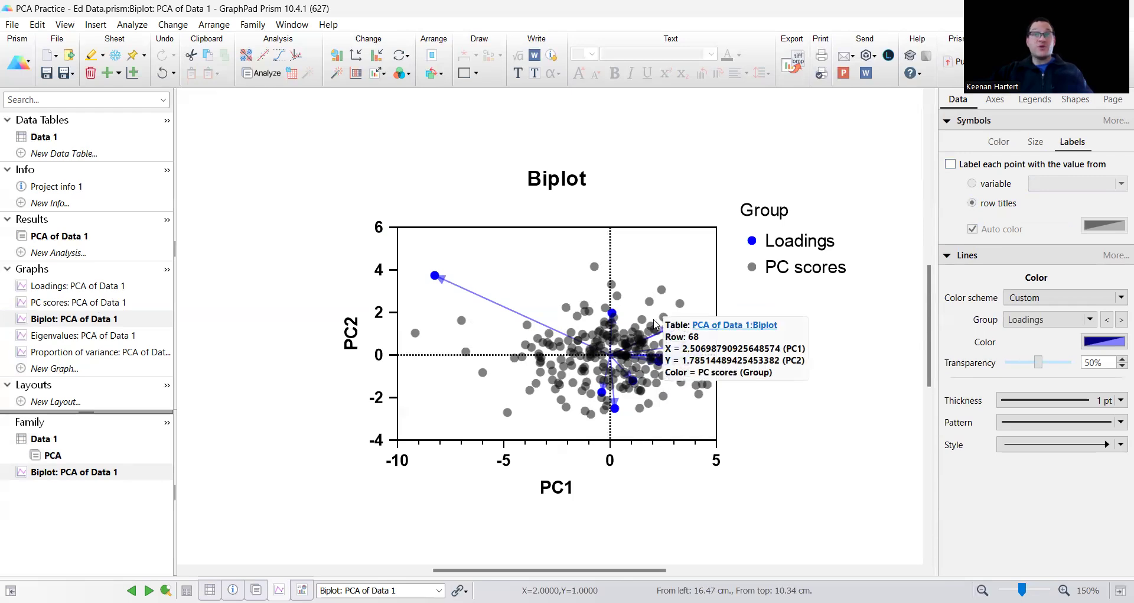
# Compare the loadings graph with the PC scores graph and inspect a High attendance data point.
pyautogui.click(83, 285)
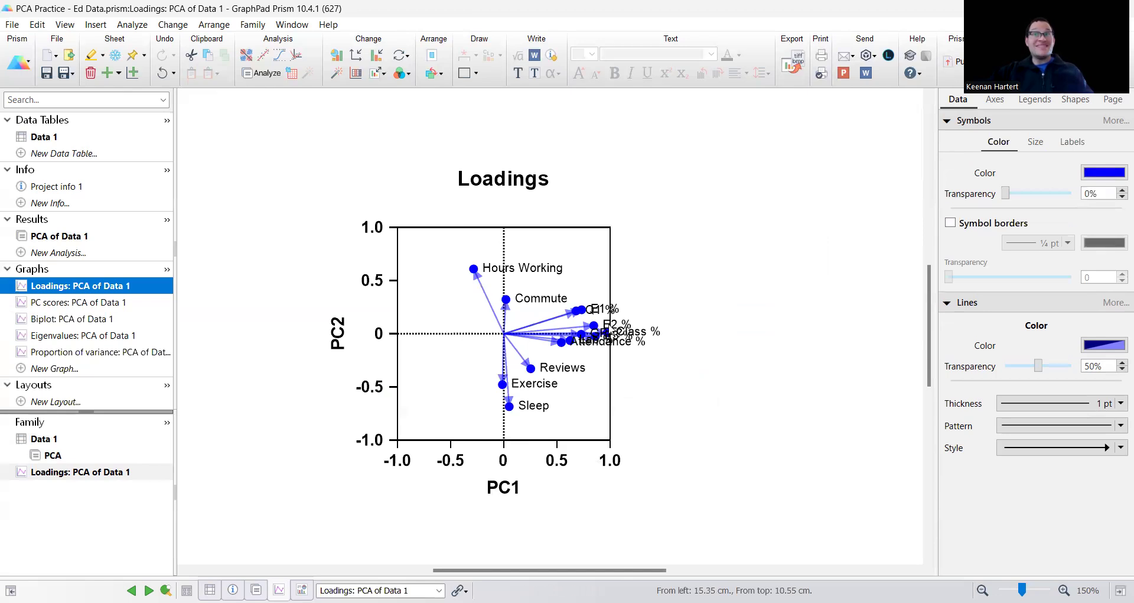
pyautogui.click(86, 305)
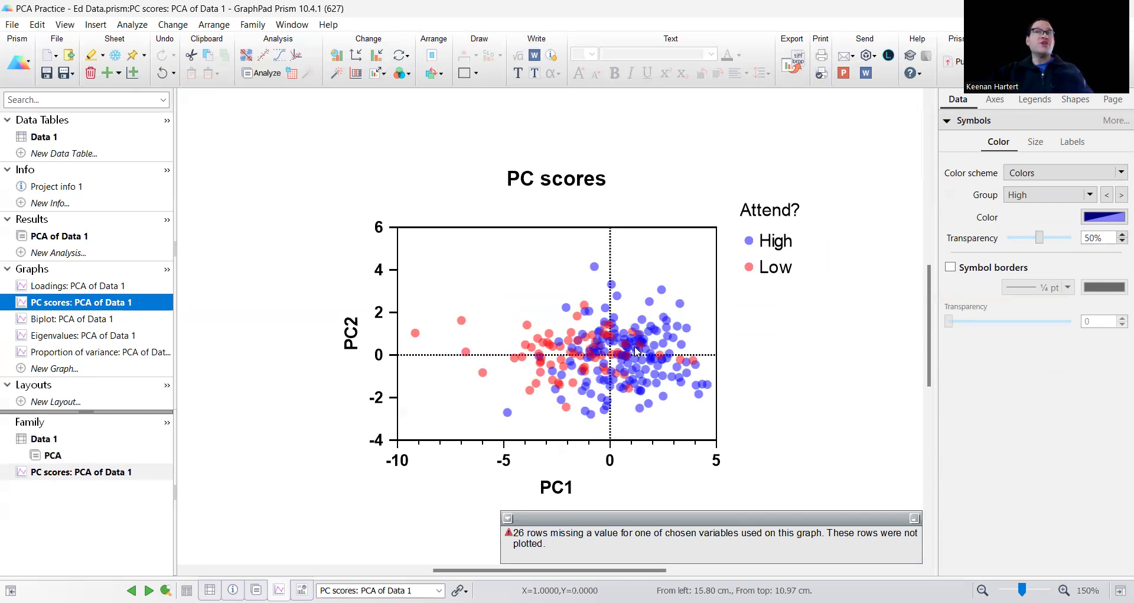
pyautogui.moveTo(636, 351)
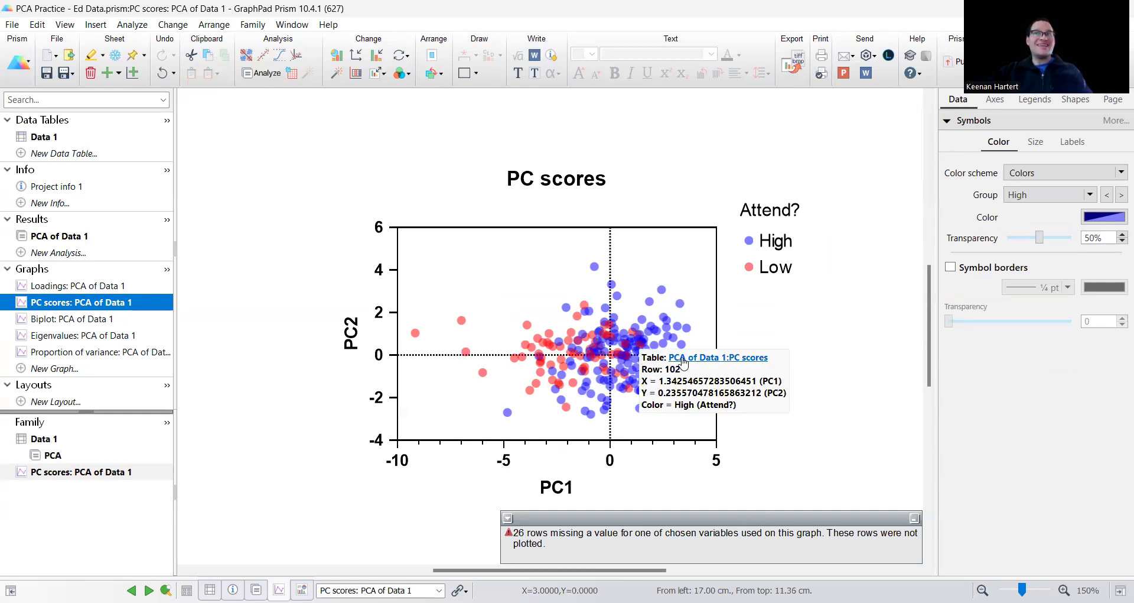
# Examine the eigenvalues graph and the proportion of variance graph across the principal components.
pyautogui.click(131, 327)
pyautogui.click(97, 341)
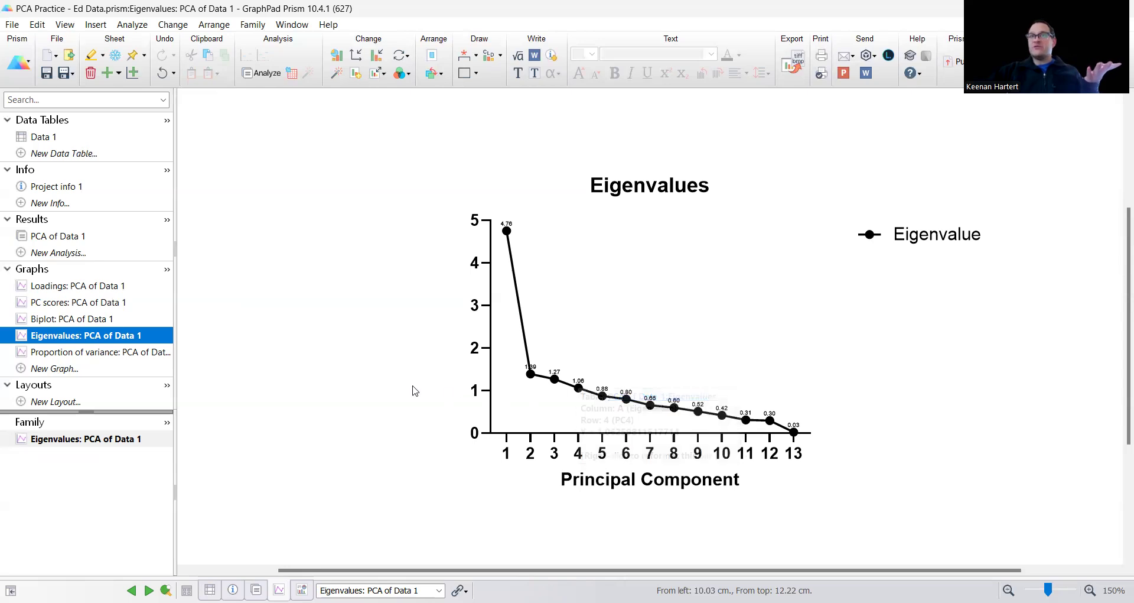
pyautogui.press('Down')
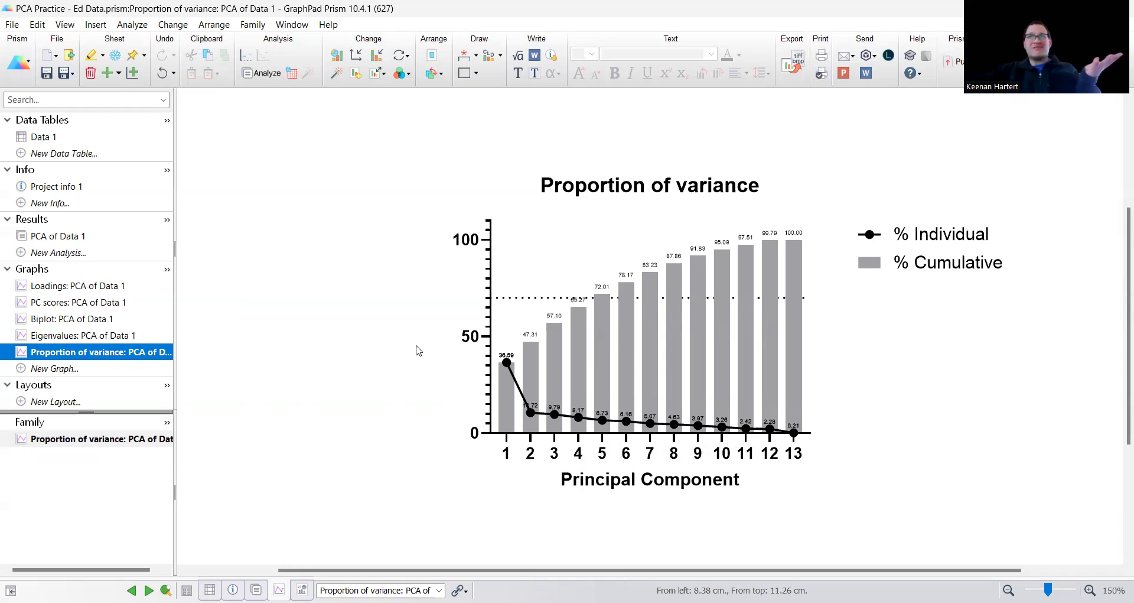
pyautogui.click(431, 392)
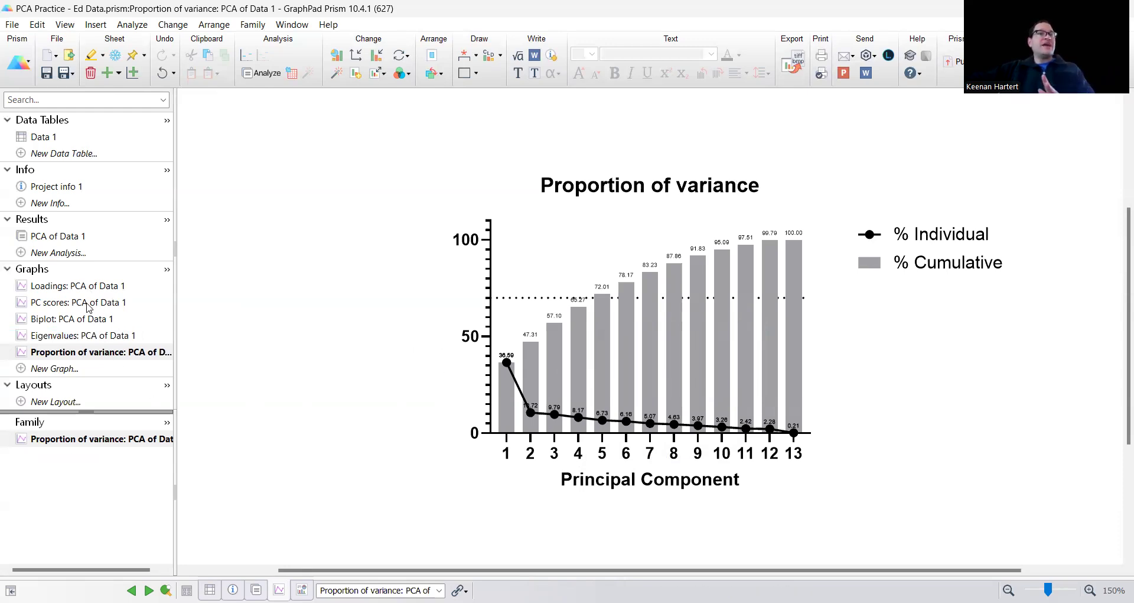
# Return to the PC scores graph and examine the variable arrows on the loadings graph.
pyautogui.click(83, 319)
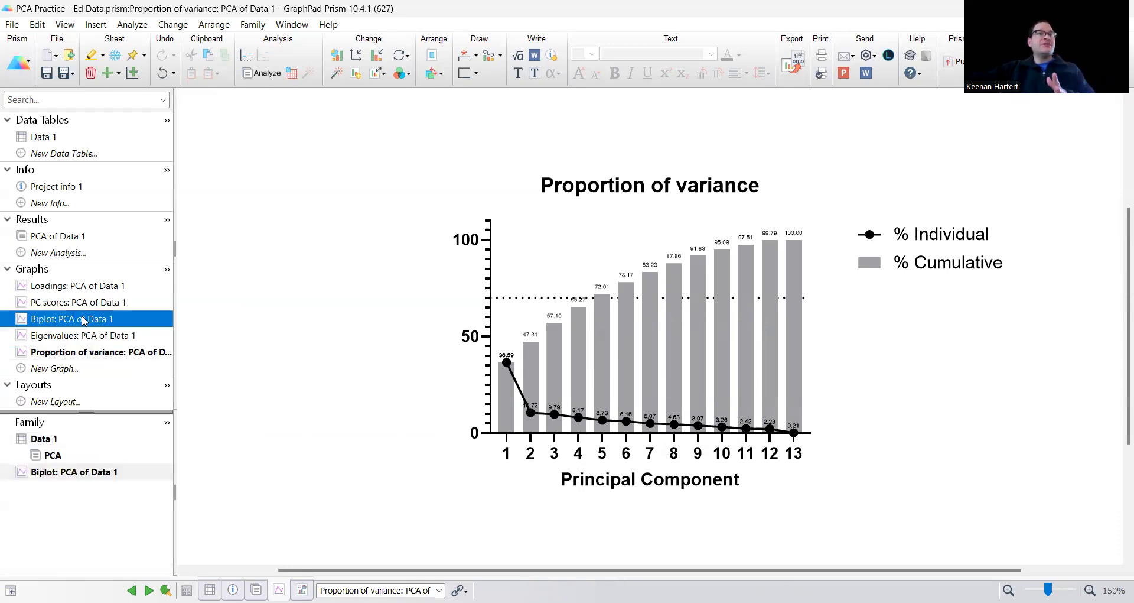
pyautogui.press('Up')
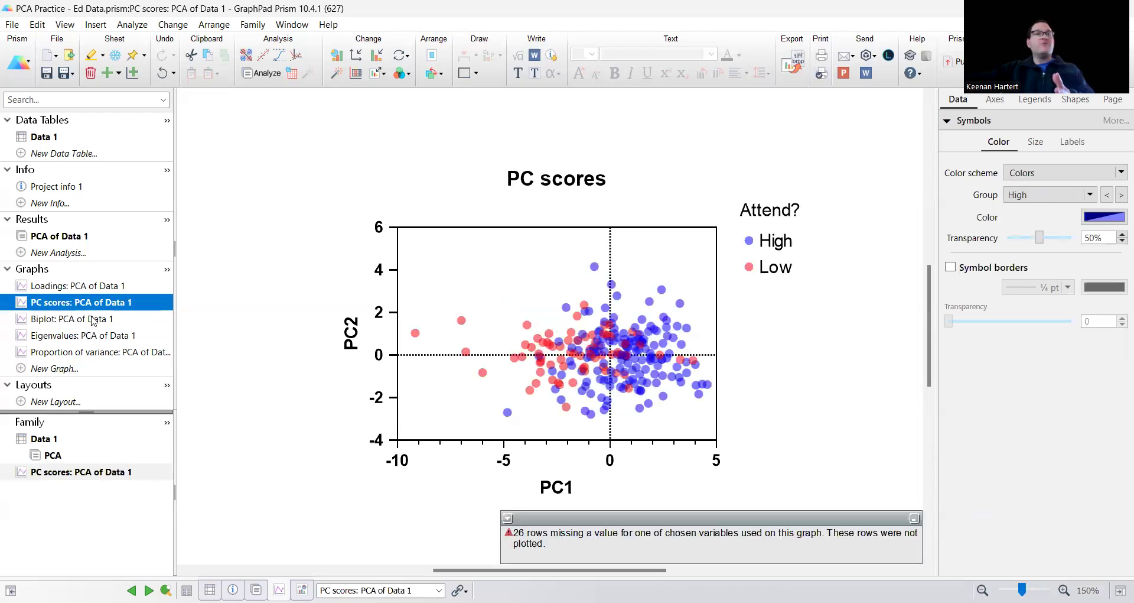
pyautogui.click(95, 290)
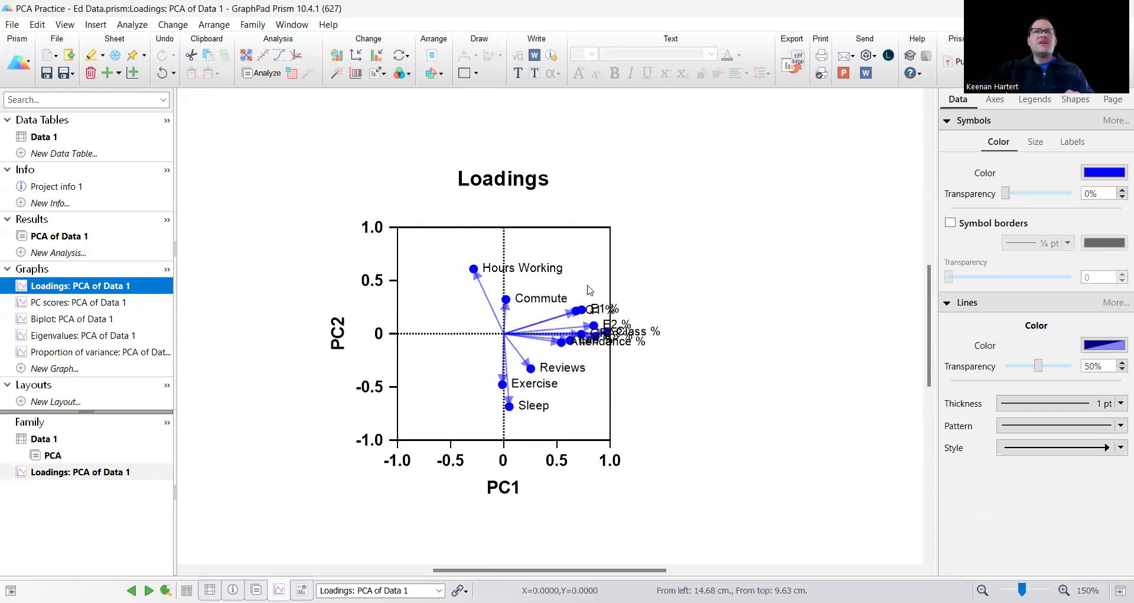
pyautogui.moveTo(559, 322)
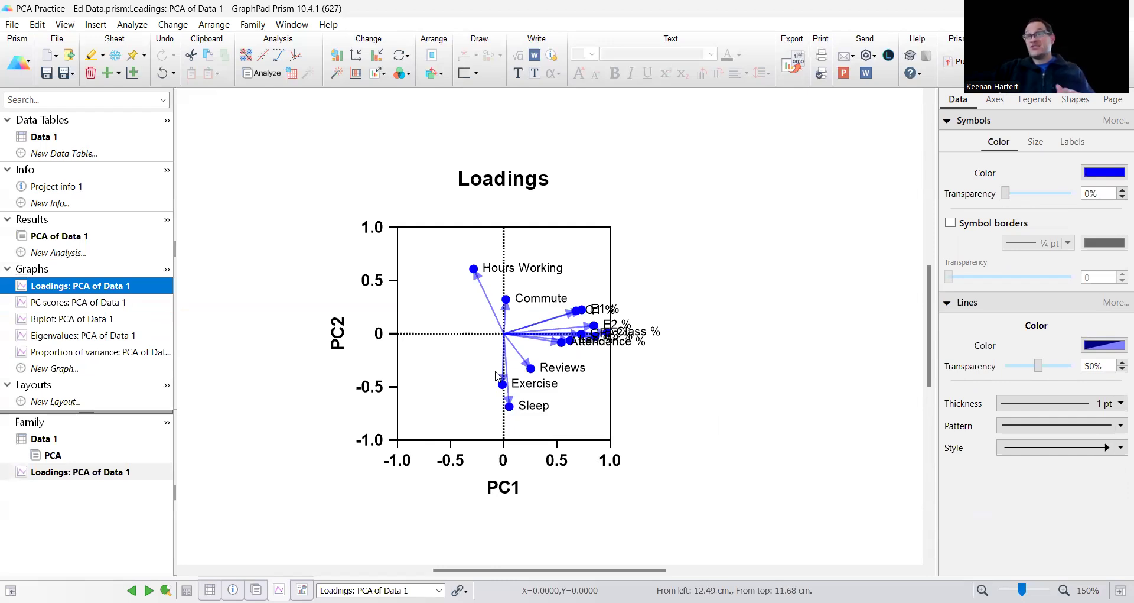
# Start a new Principal Component Analysis (PCA) on all variables of the PCA correlation matrix results.
pyautogui.click(66, 237)
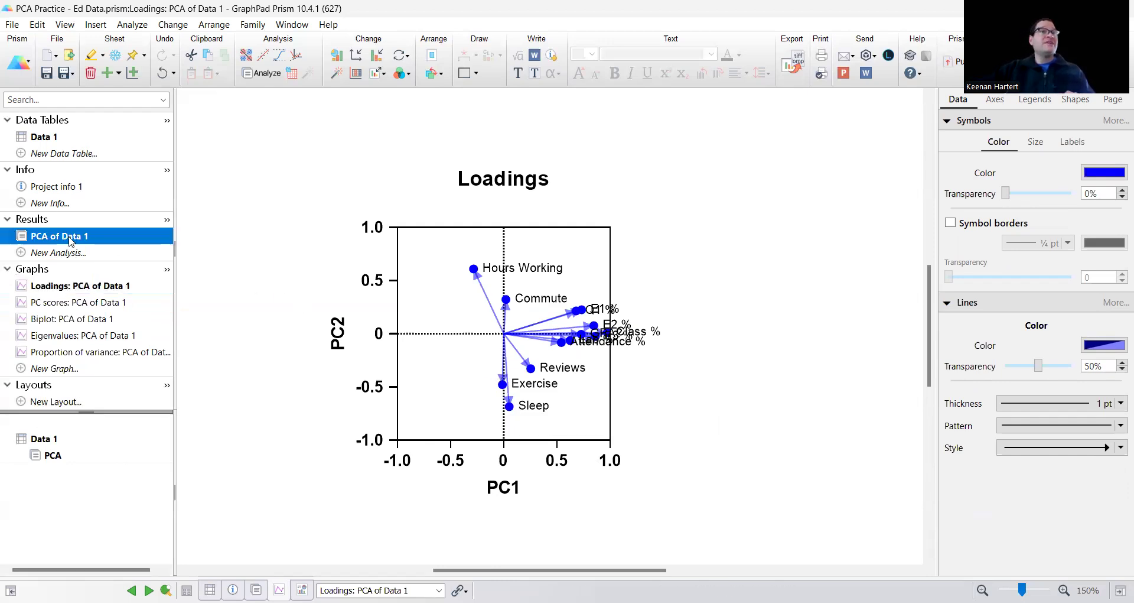
pyautogui.click(74, 253)
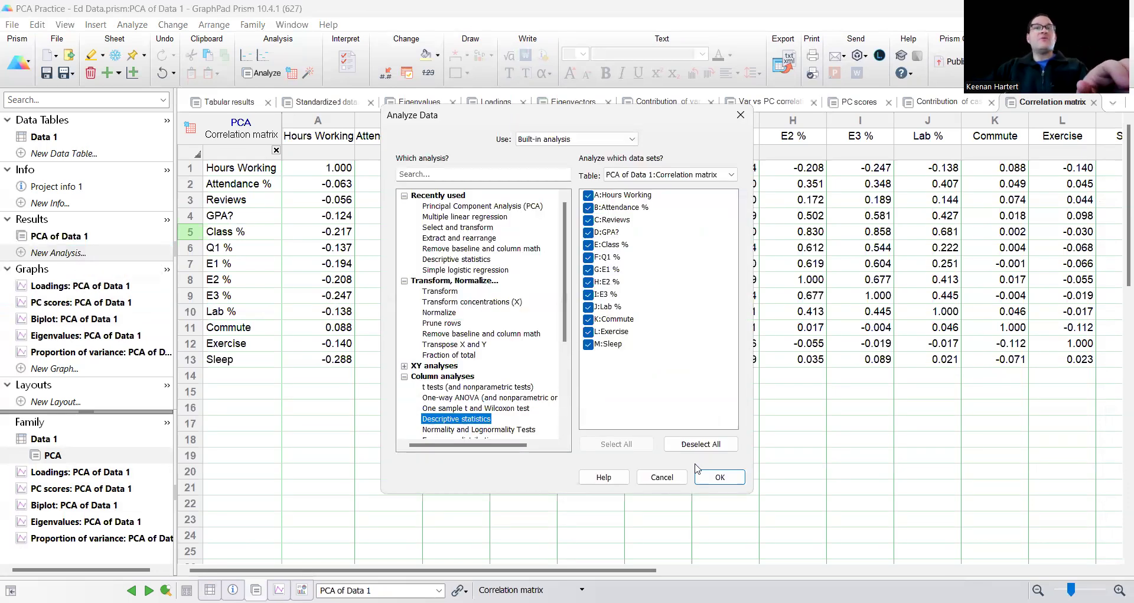
pyautogui.scroll(-3, 478, 384)
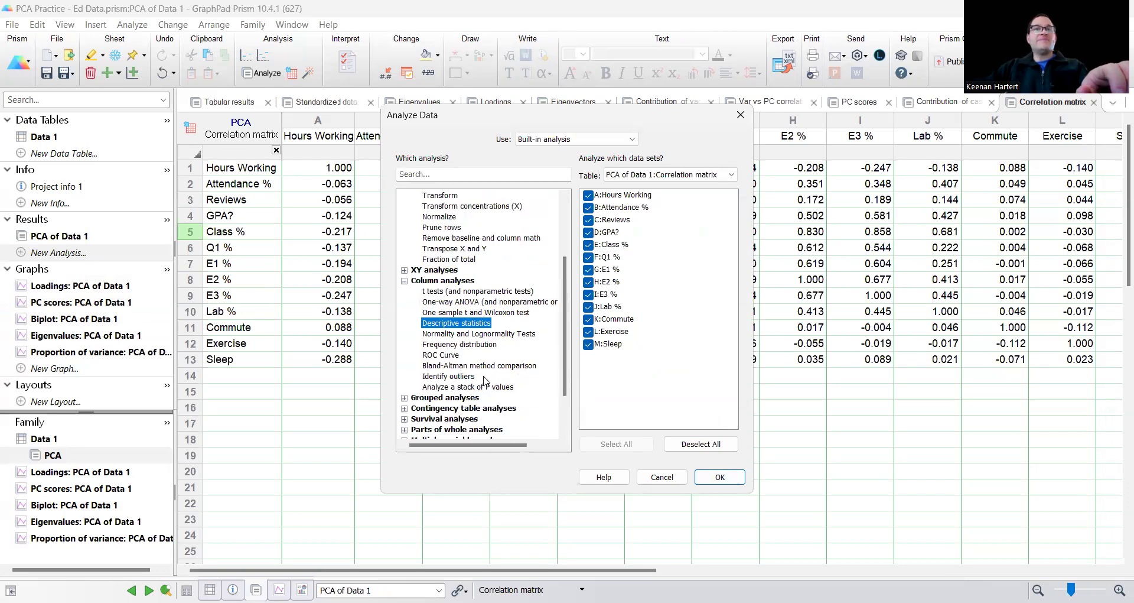
pyautogui.doubleClick(455, 283)
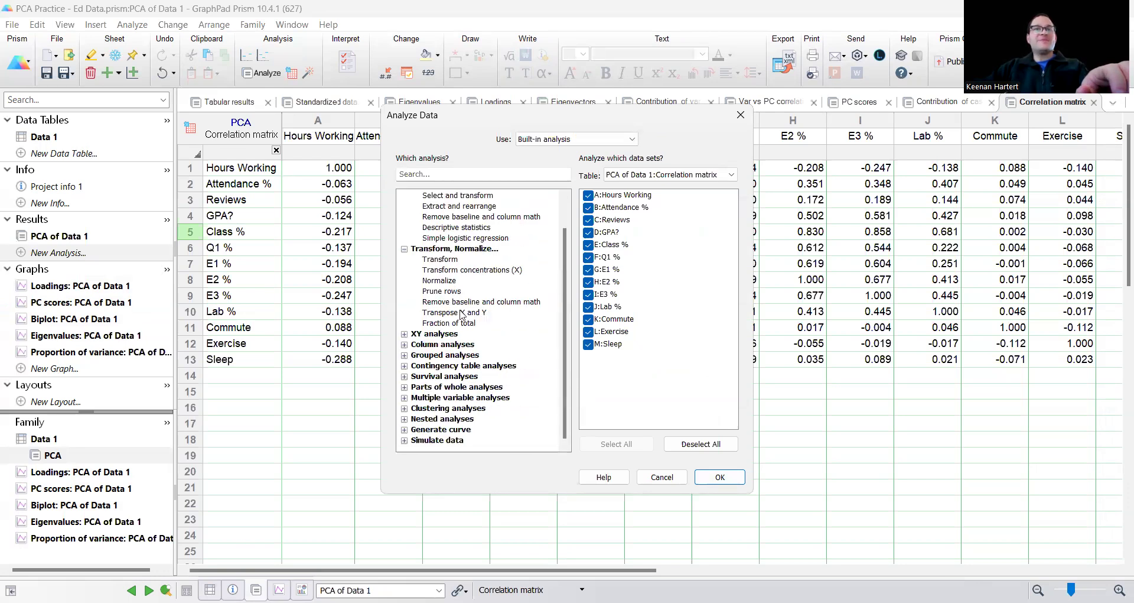
pyautogui.doubleClick(445, 400)
pyautogui.click(475, 378)
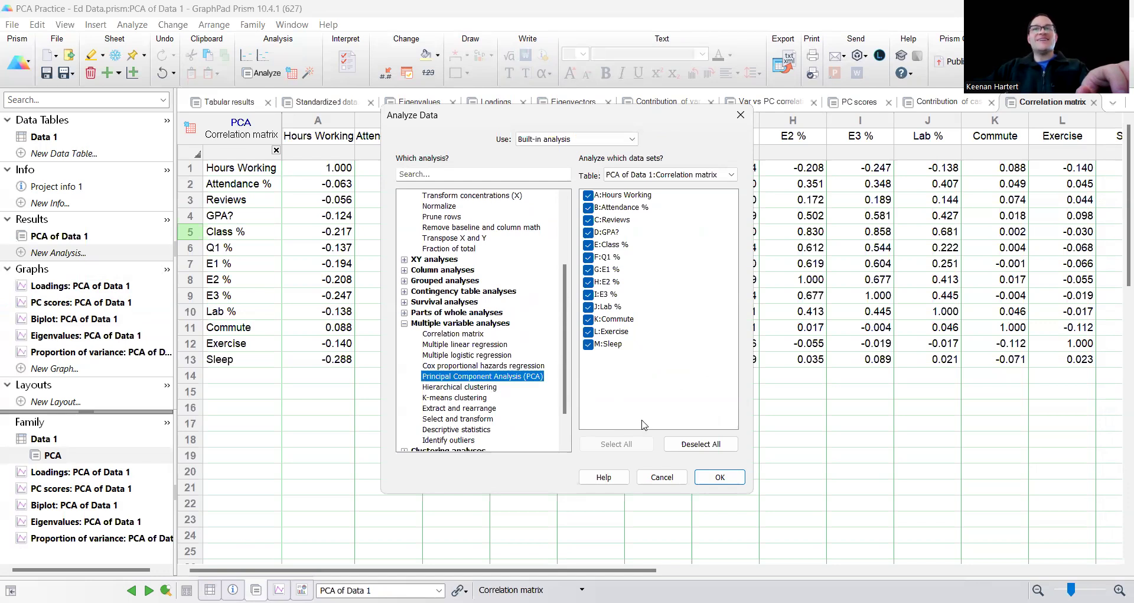
pyautogui.click(721, 480)
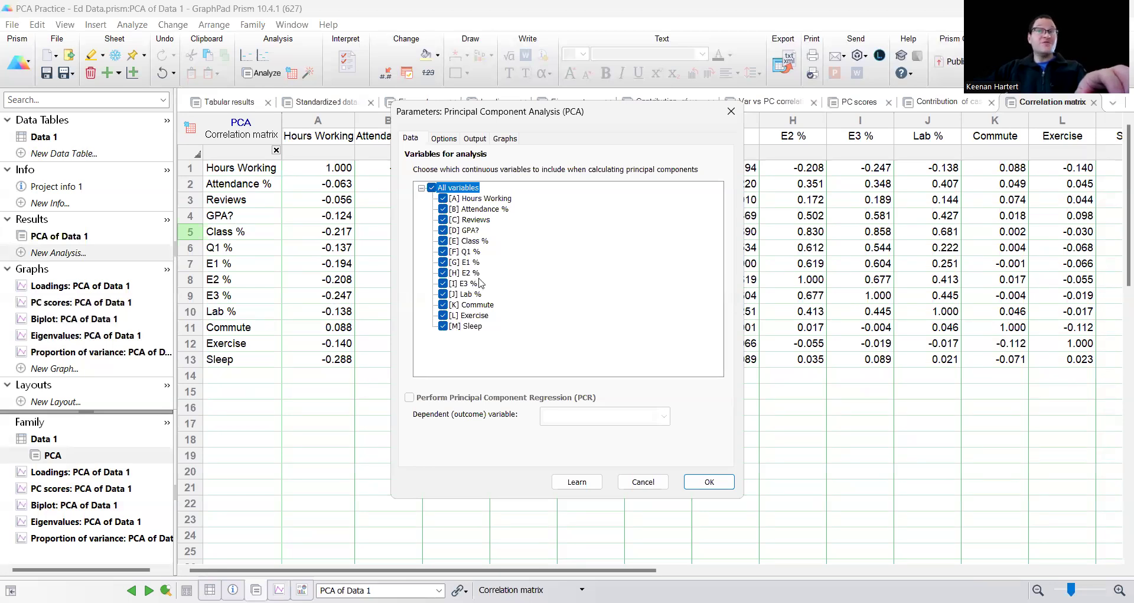
# Exclude Class % from the analysis variables and enable Principal Component Regression with Class % as the dependent variable.
pyautogui.click(443, 241)
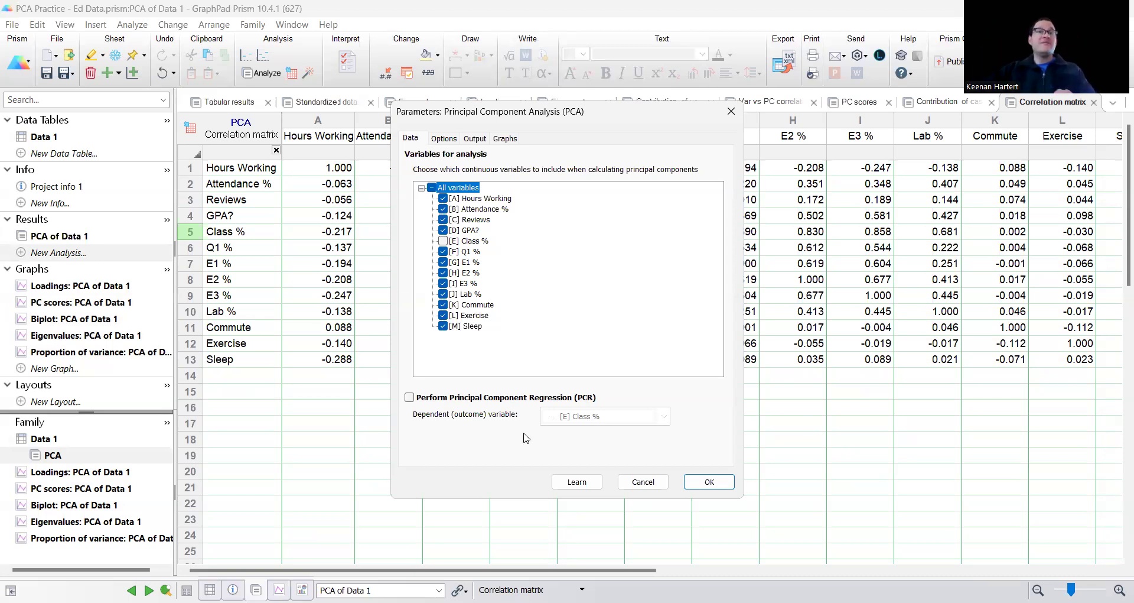
pyautogui.click(409, 398)
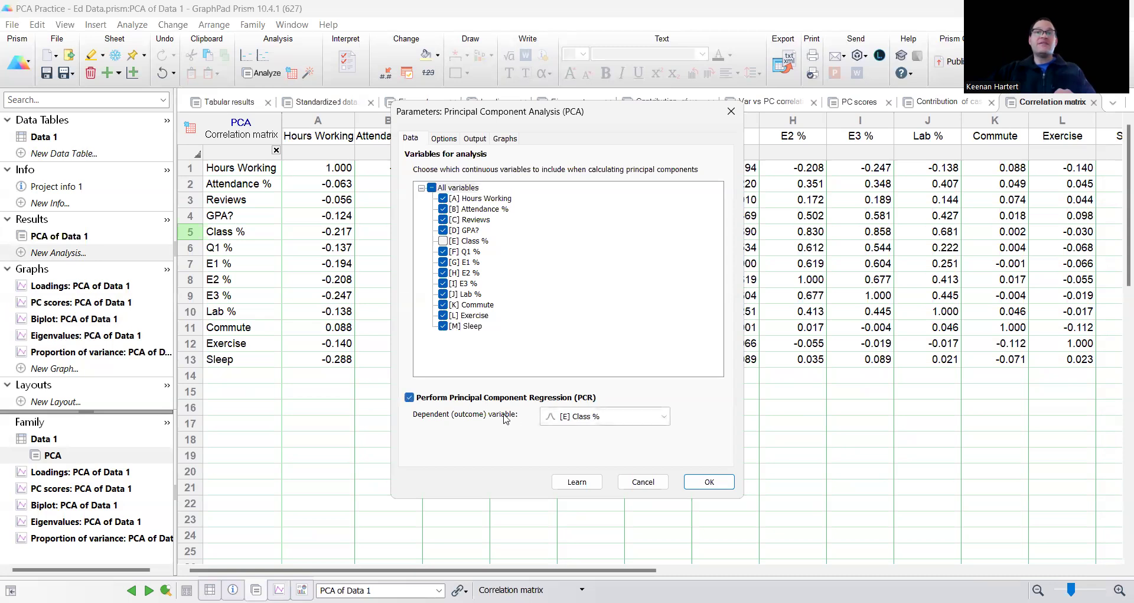
pyautogui.click(625, 420)
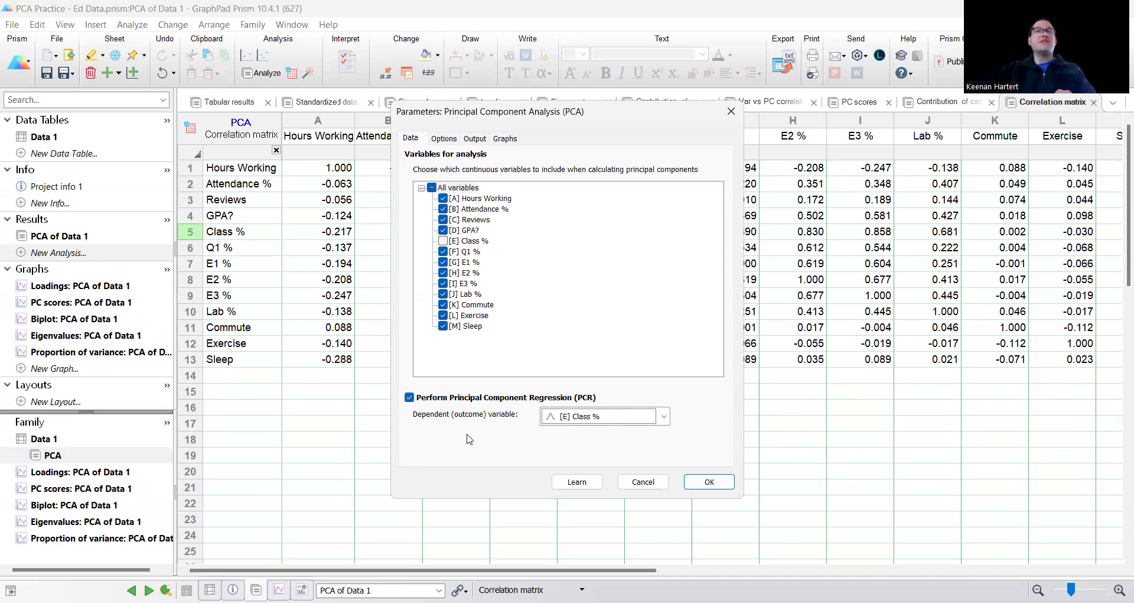
# Enable symbol fill color for the PC scores table and base it on Hours Working.
pyautogui.click(443, 139)
pyautogui.click(476, 139)
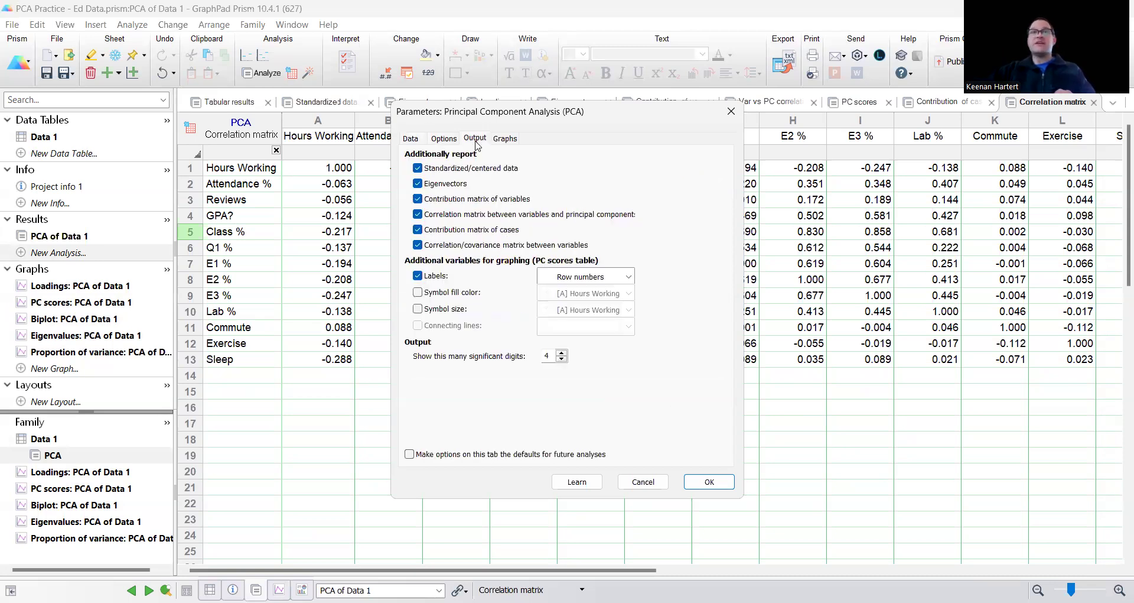
pyautogui.click(459, 293)
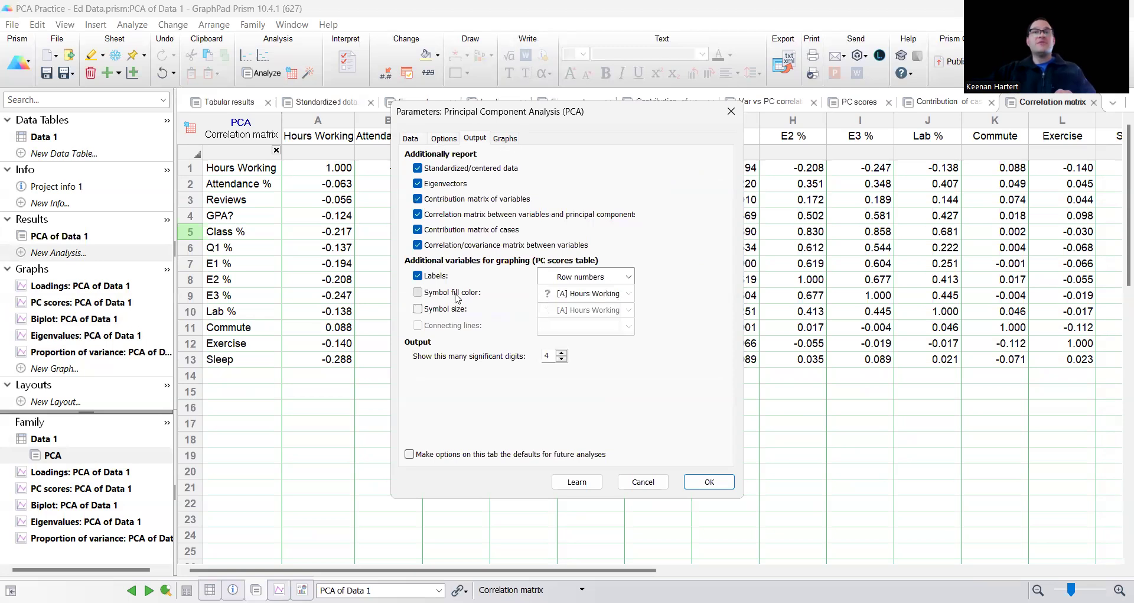
pyautogui.click(628, 293)
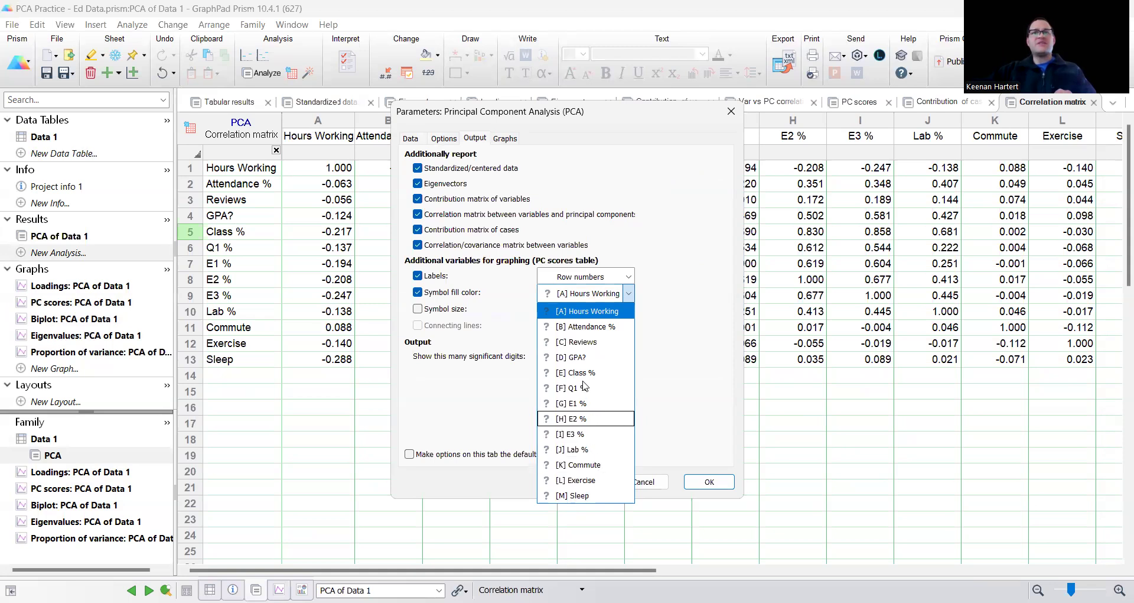
pyautogui.click(596, 314)
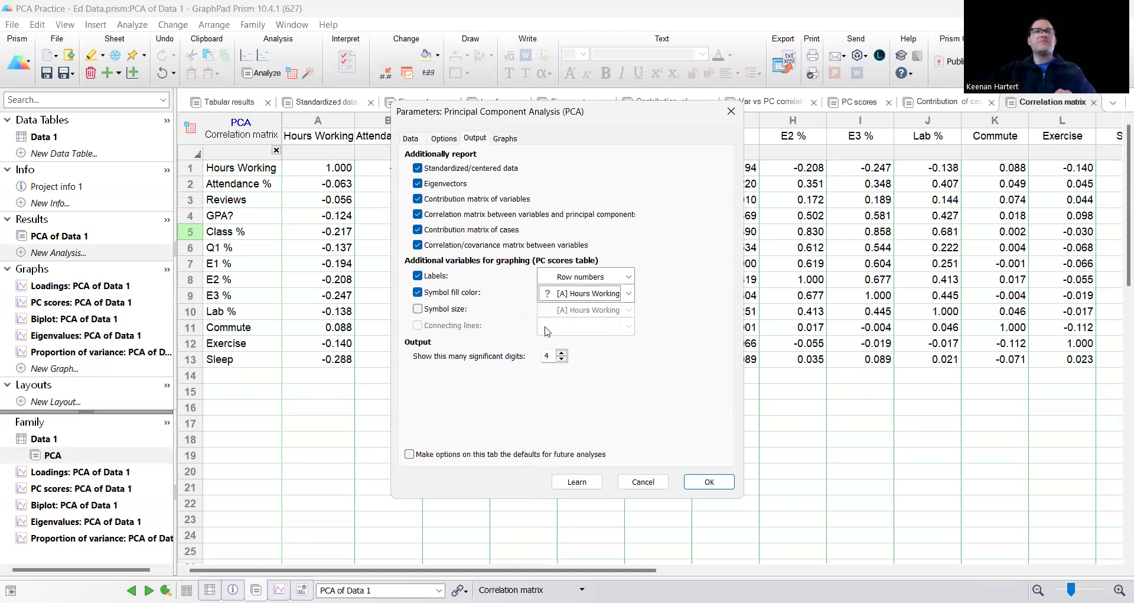
pyautogui.click(576, 298)
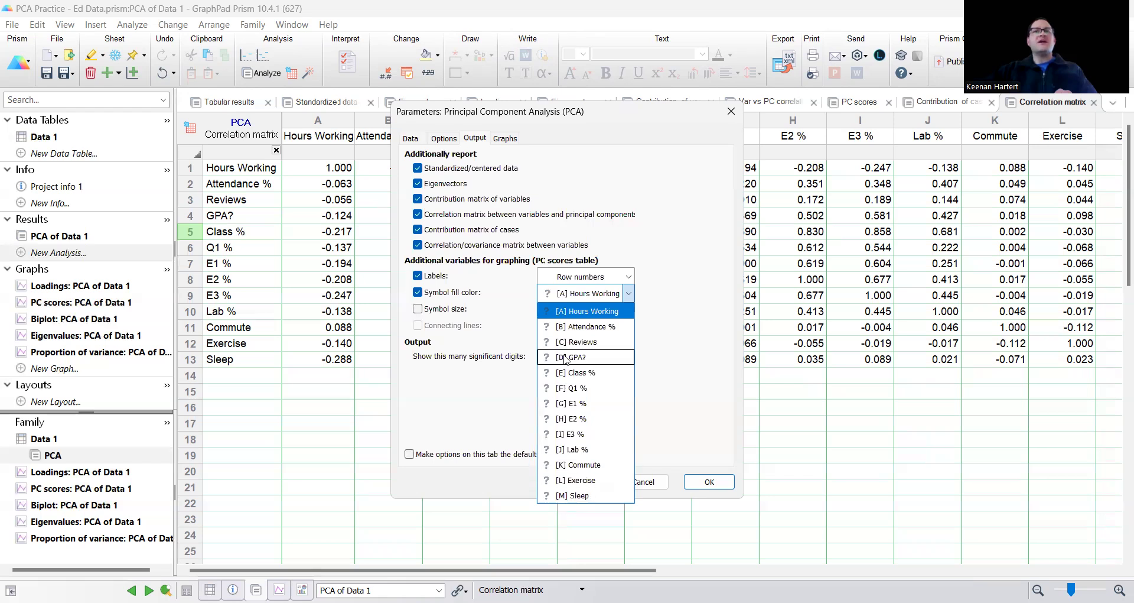
pyautogui.click(672, 340)
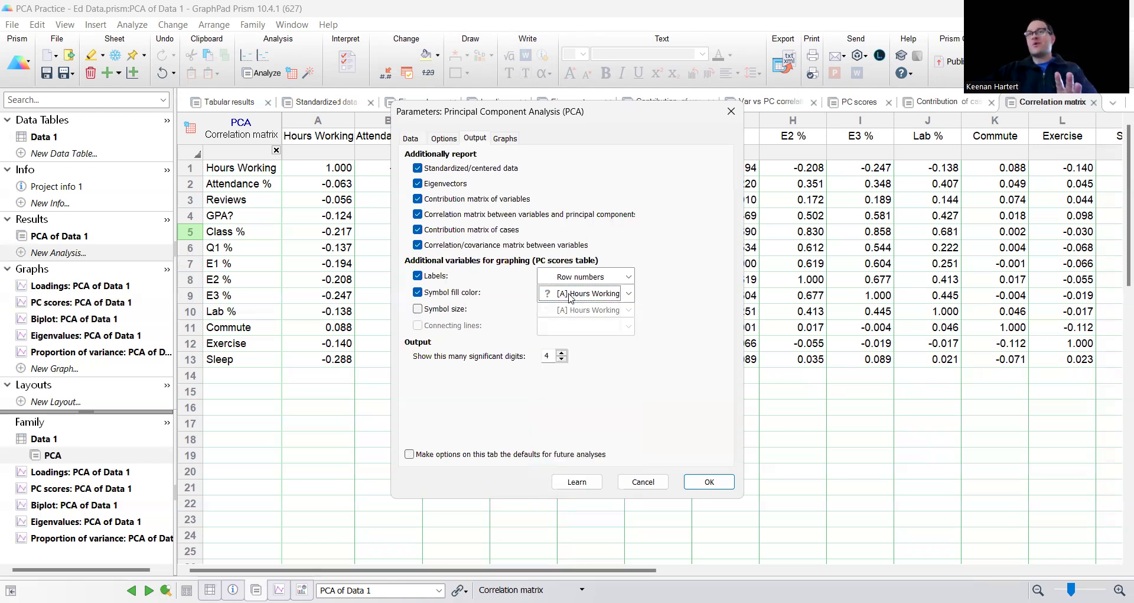
# Check the graph selections and the regression variables, and run the principal component analysis.
pyautogui.click(505, 138)
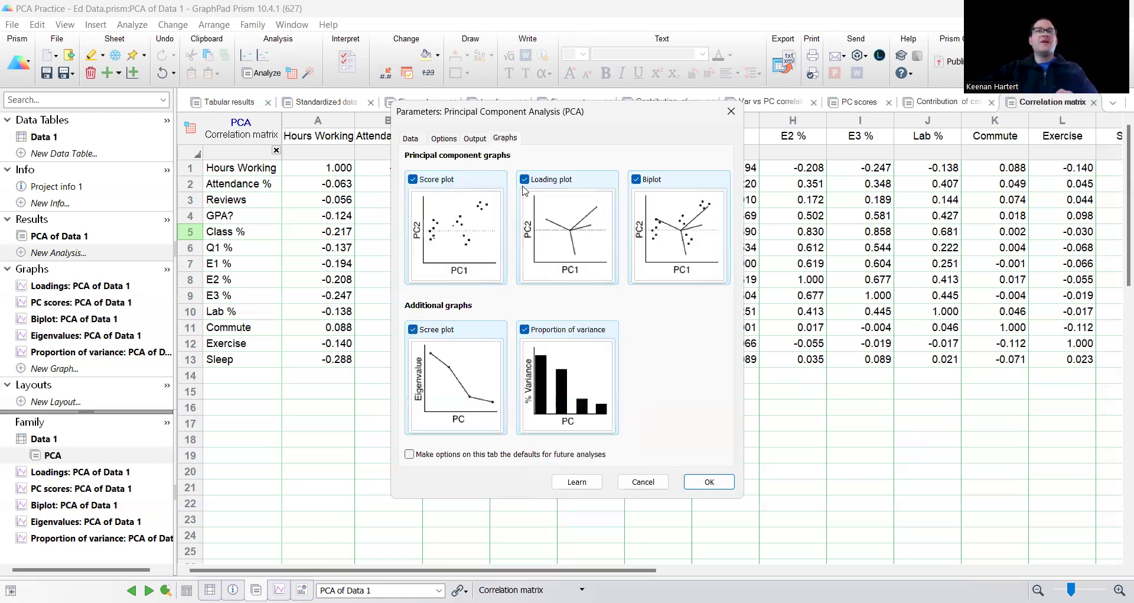
pyautogui.click(417, 140)
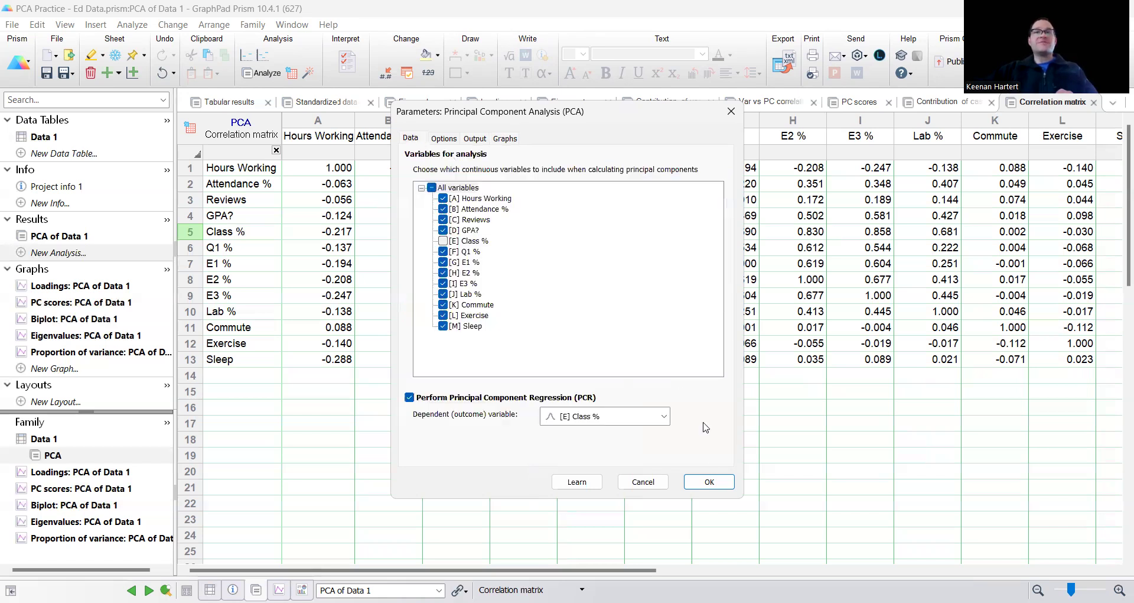
pyautogui.click(709, 482)
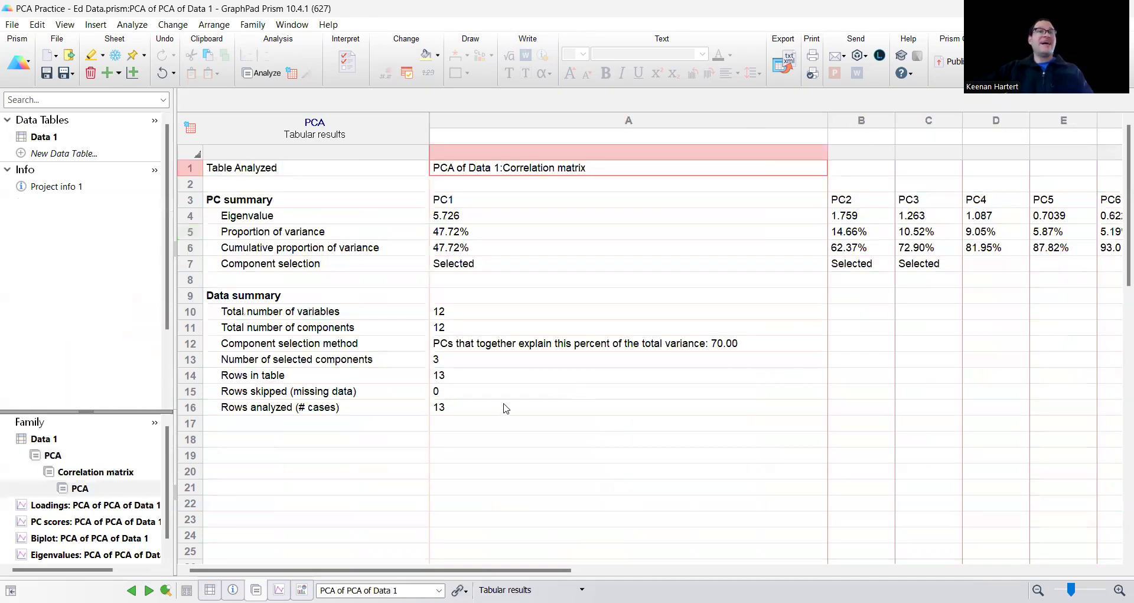
# Review the PC1 to PC3 summary in the tabular results, and check the analyzed table and dependent variable in the PCR results.
pyautogui.click(606, 281)
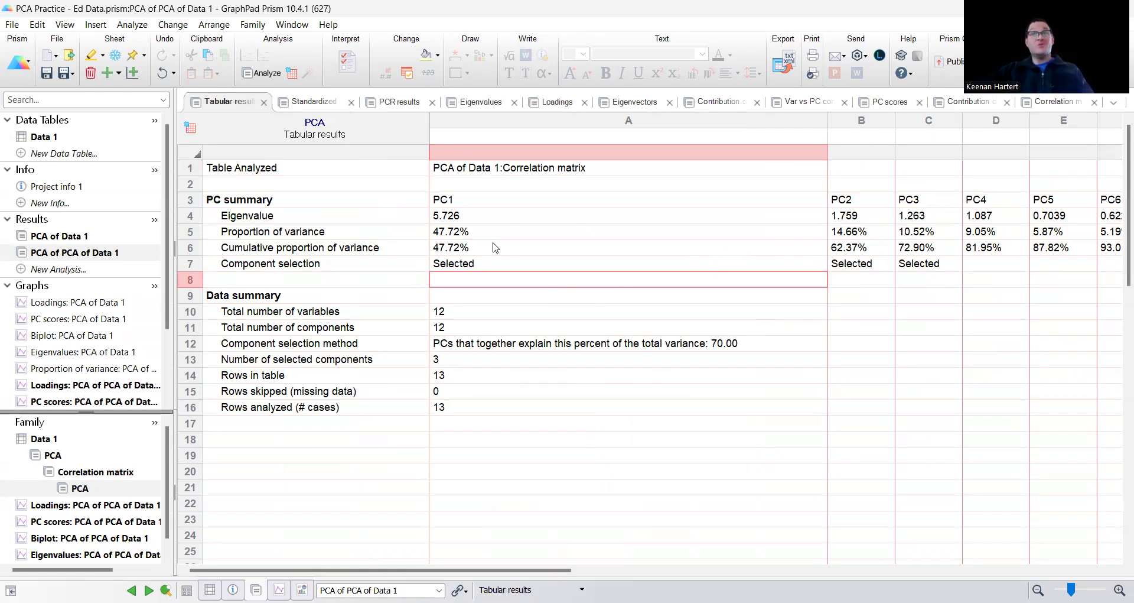
pyautogui.moveTo(762, 248); pyautogui.dragTo(904, 204)
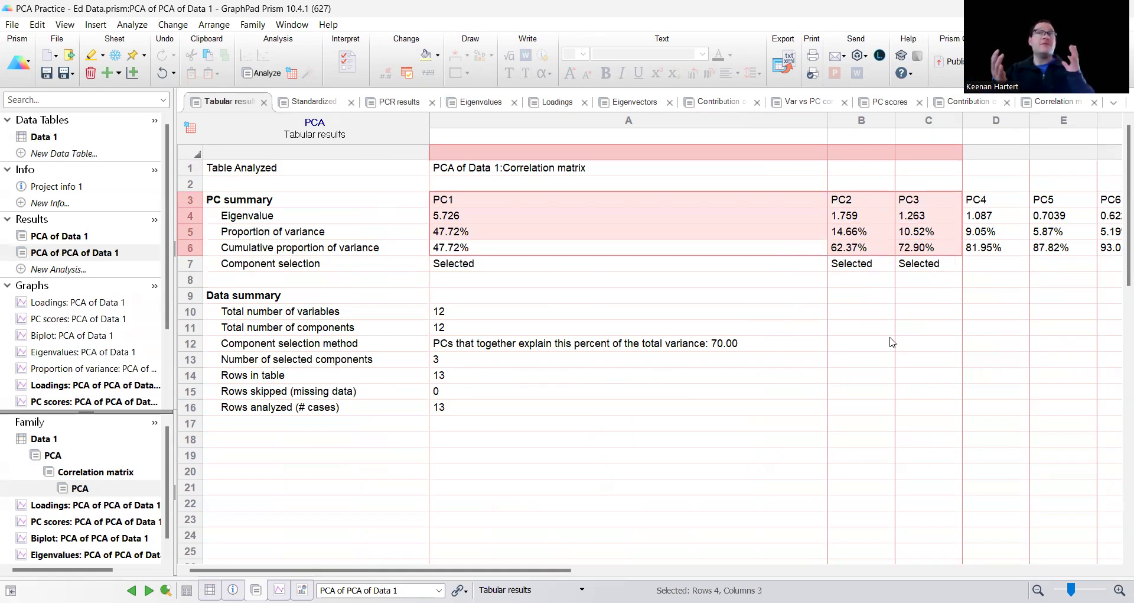
pyautogui.click(386, 106)
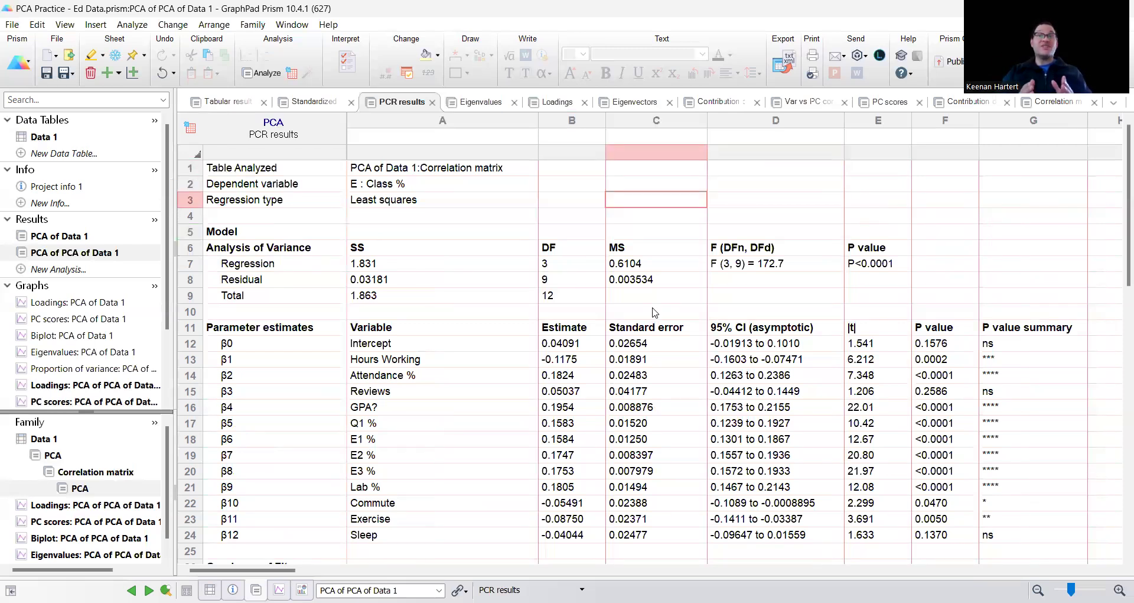
pyautogui.click(496, 380)
pyautogui.click(429, 168)
pyautogui.click(429, 188)
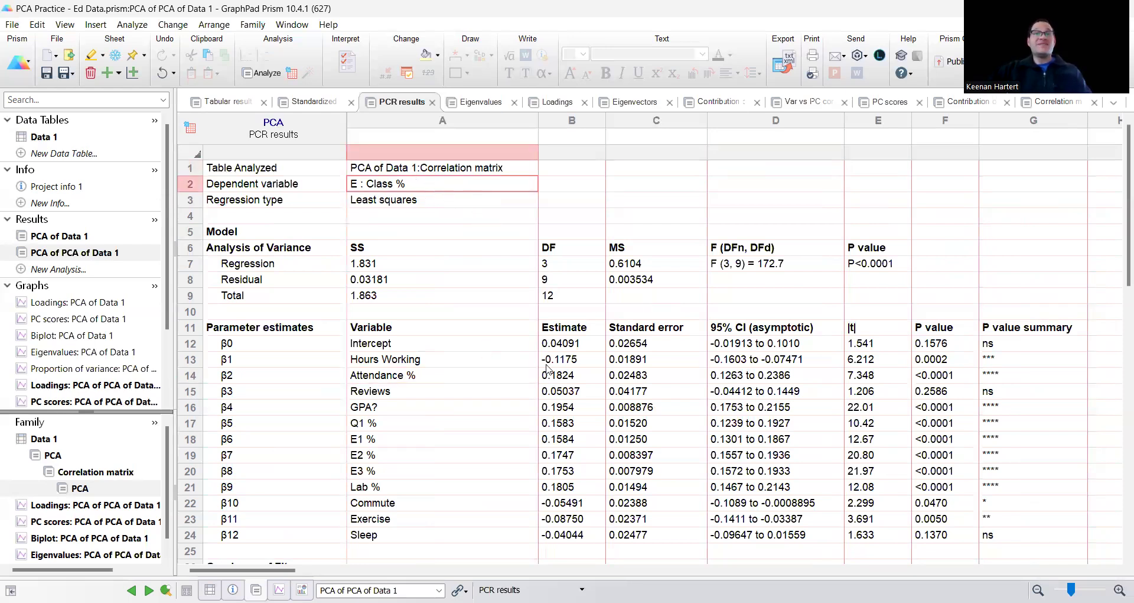
# Examine the estimates, P value summaries and 95% confidence intervals of the PCR parameter estimates.
pyautogui.moveTo(570, 381); pyautogui.dragTo(537, 544)
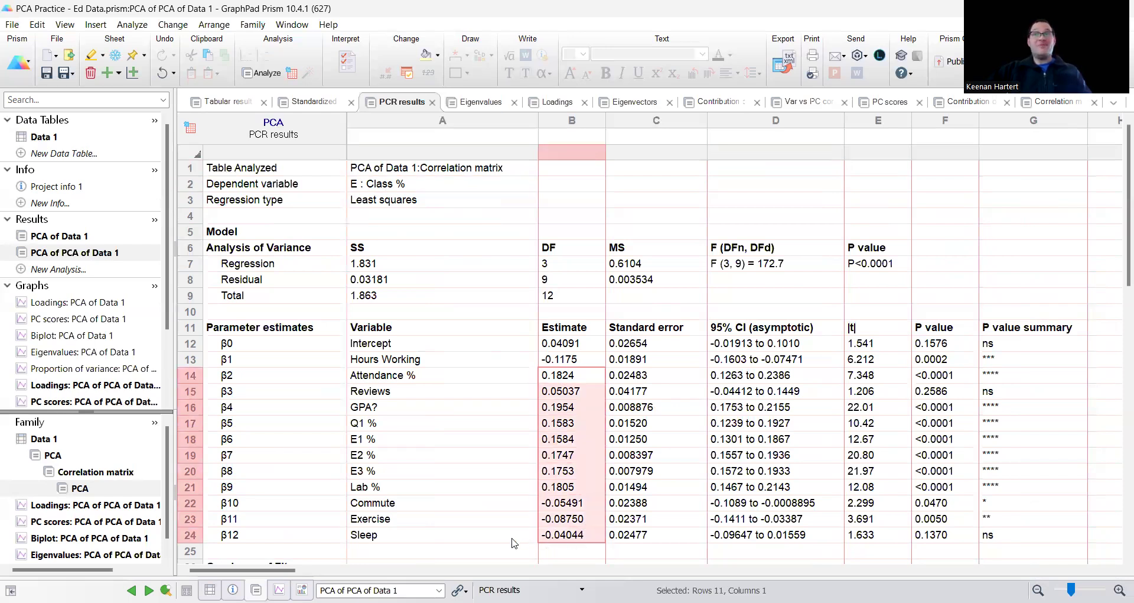
pyautogui.moveTo(1001, 340); pyautogui.dragTo(1004, 540)
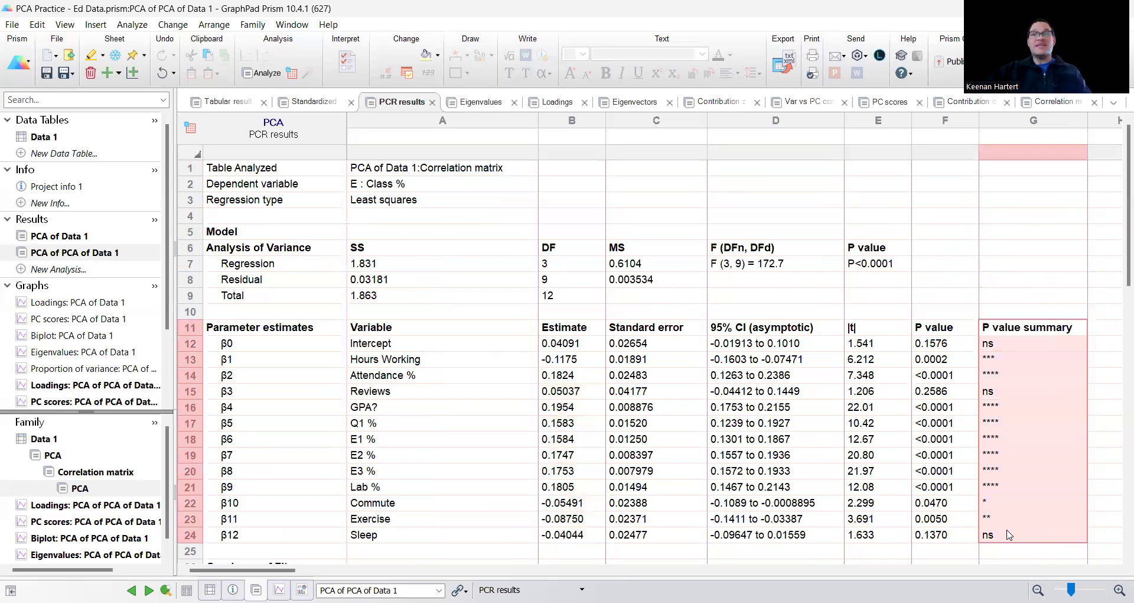
pyautogui.moveTo(781, 343); pyautogui.dragTo(779, 326)
pyautogui.moveTo(779, 503); pyautogui.dragTo(778, 538)
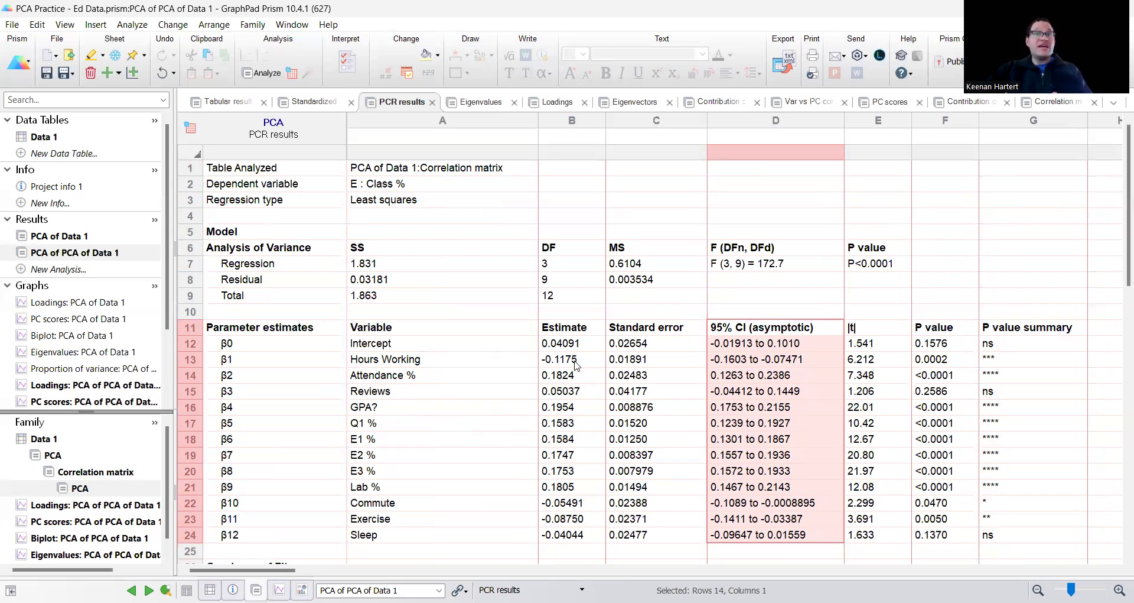
# Compare the regression estimates of Hours Working and Attendance % in relation to the dependent variable Class %.
pyautogui.click(502, 361)
pyautogui.click(468, 377)
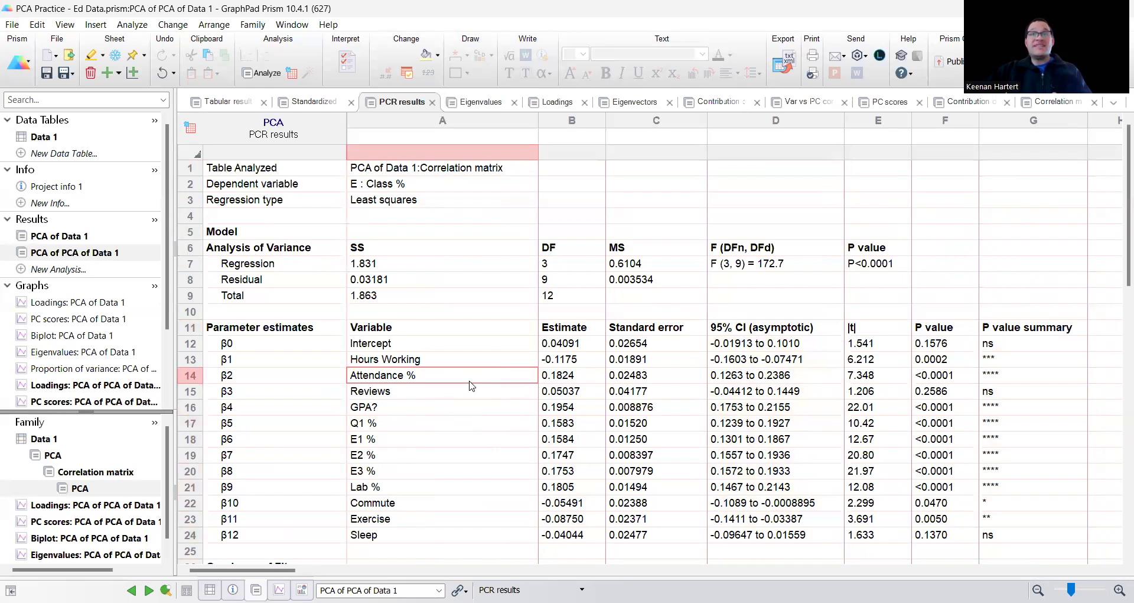
pyautogui.click(424, 189)
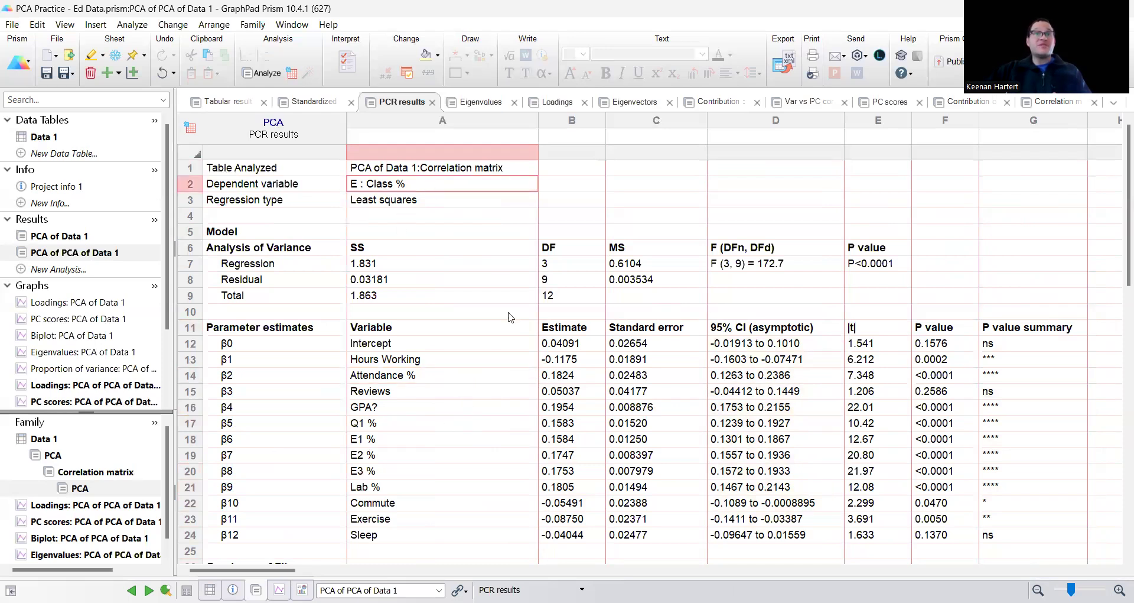
pyautogui.click(562, 359)
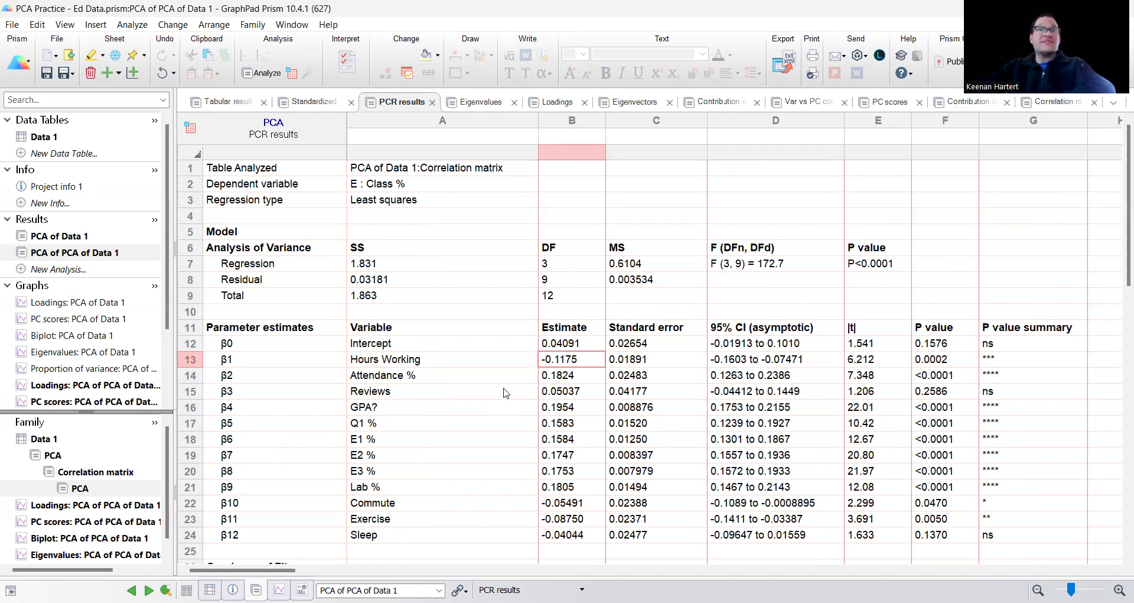
pyautogui.press('Down')
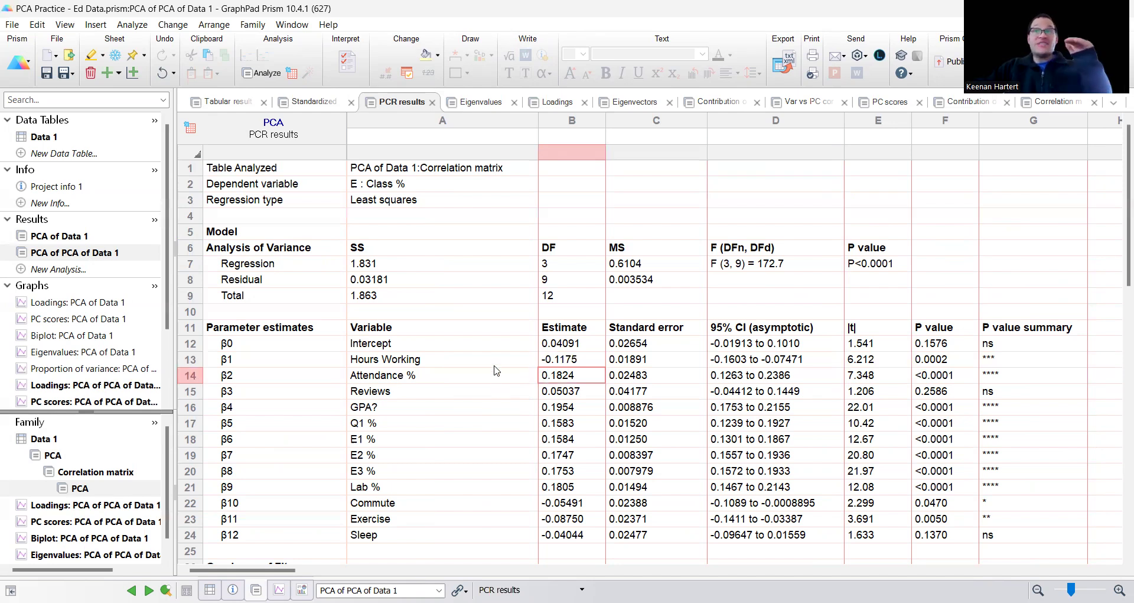
# Examine the regression estimates from Reviews through Lab %, and those of Commute, Exercise and Sleep.
pyautogui.moveTo(555, 391); pyautogui.dragTo(556, 493)
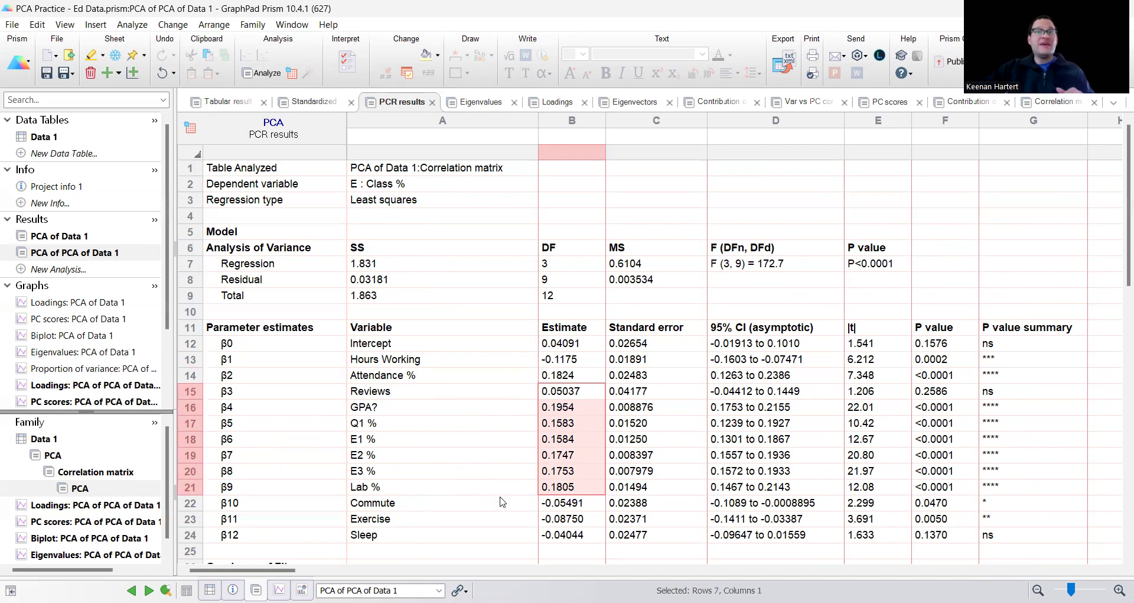
pyautogui.moveTo(555, 503); pyautogui.dragTo(556, 540)
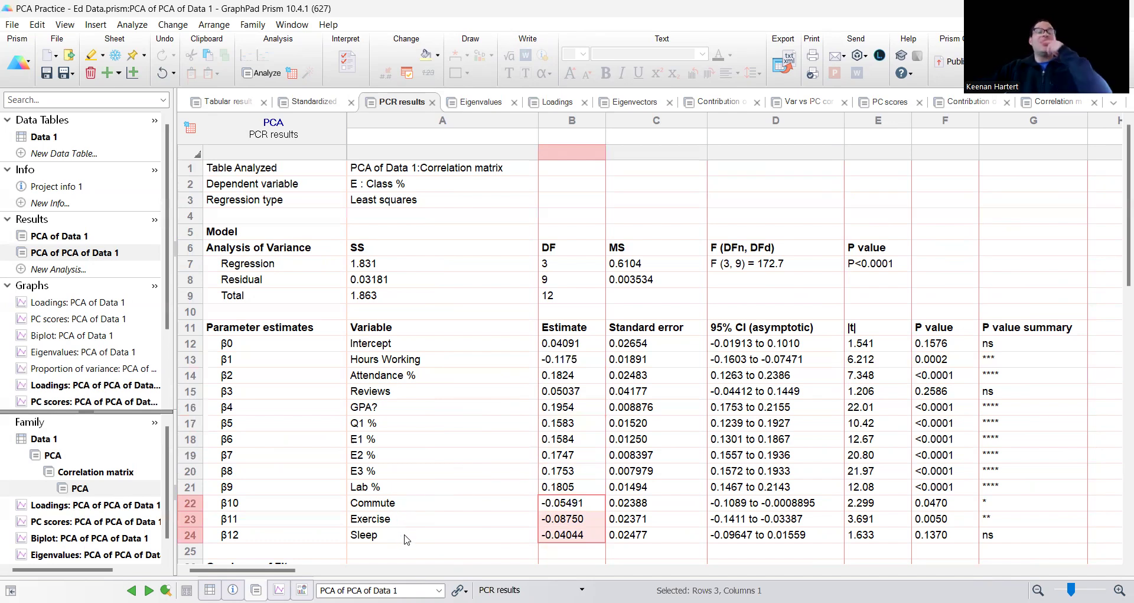
pyautogui.click(500, 552)
pyautogui.moveTo(578, 523); pyautogui.dragTo(573, 534)
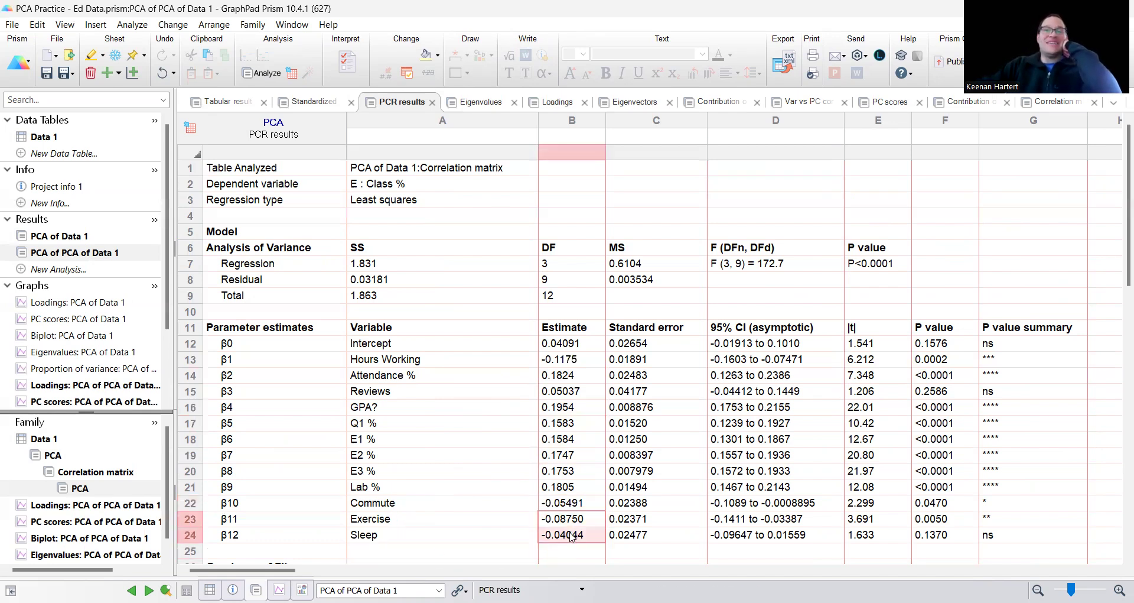
pyautogui.click(495, 508)
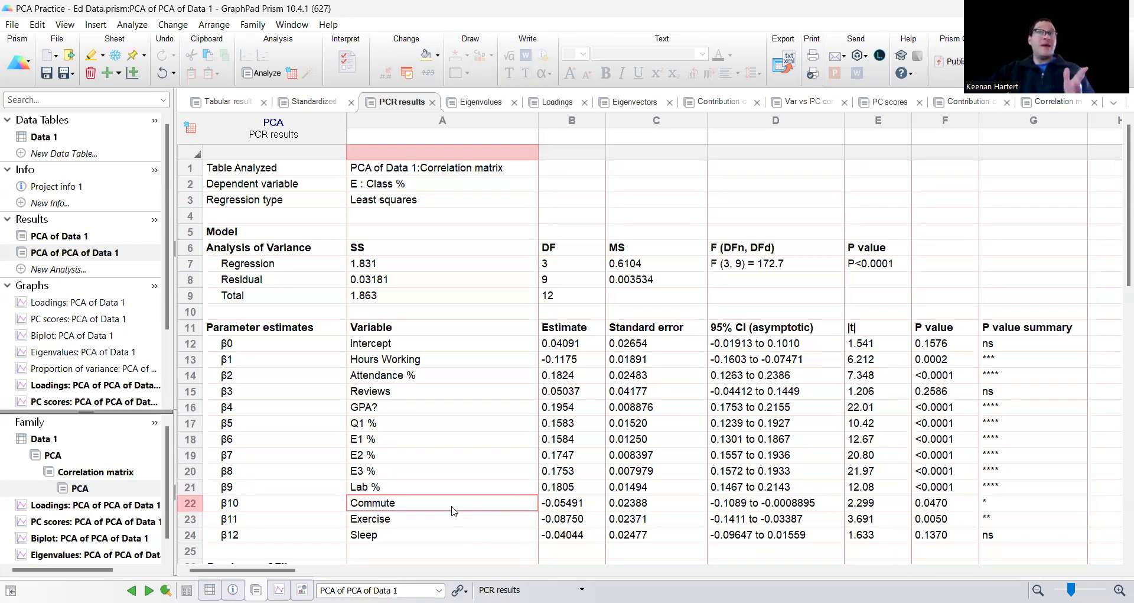
# View the Loadings and PC scores graphs of the second PCA, inspecting the points colored by Hours Working.
pyautogui.scroll(-3, 63, 313)
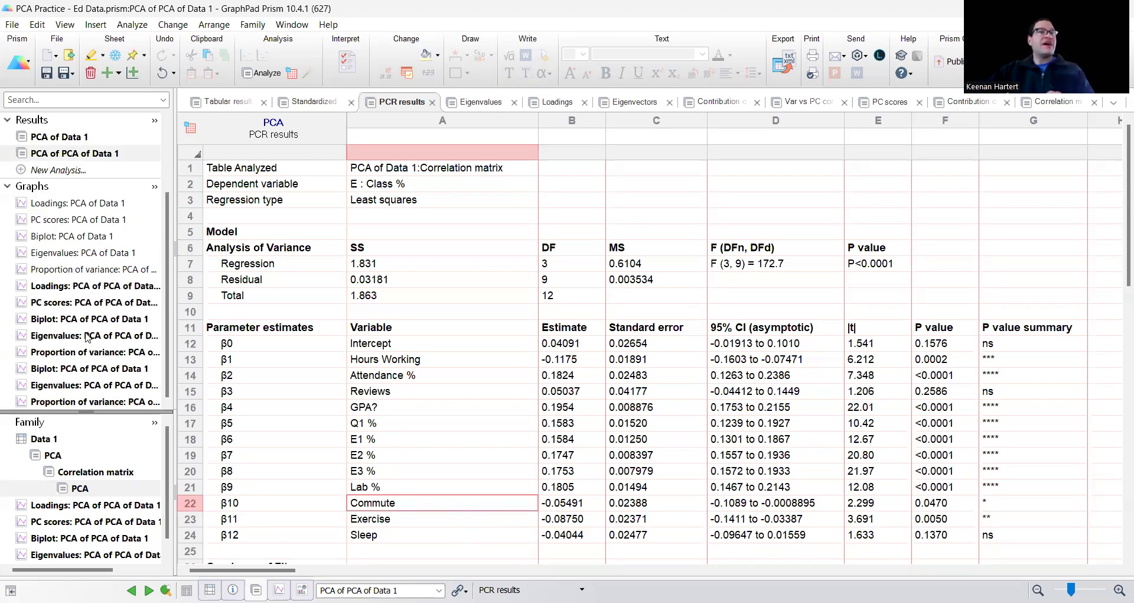
pyautogui.click(83, 288)
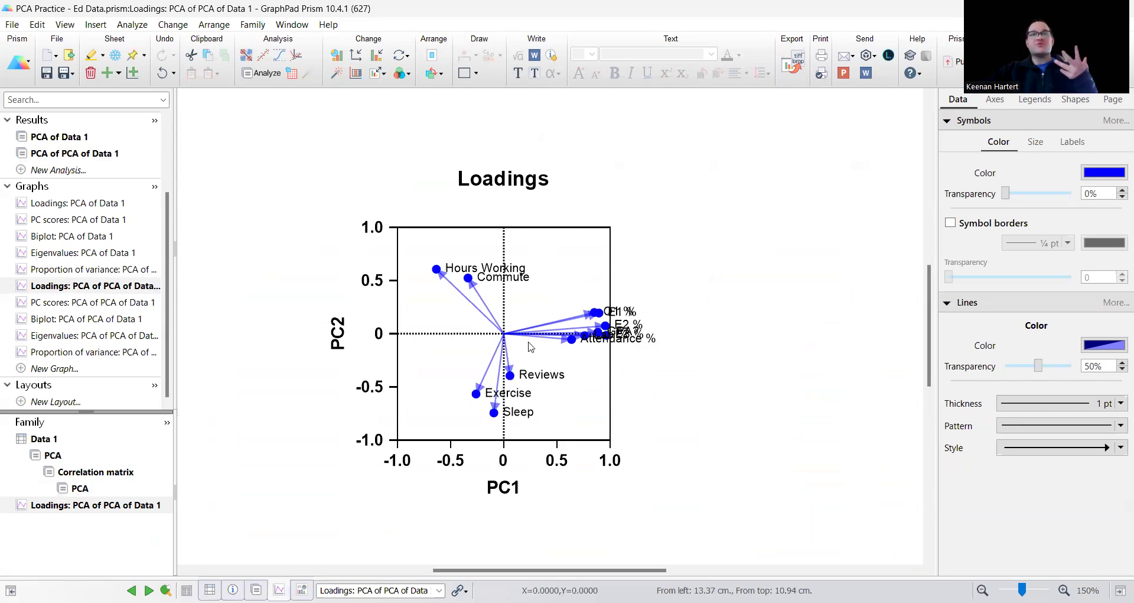
pyautogui.click(102, 287)
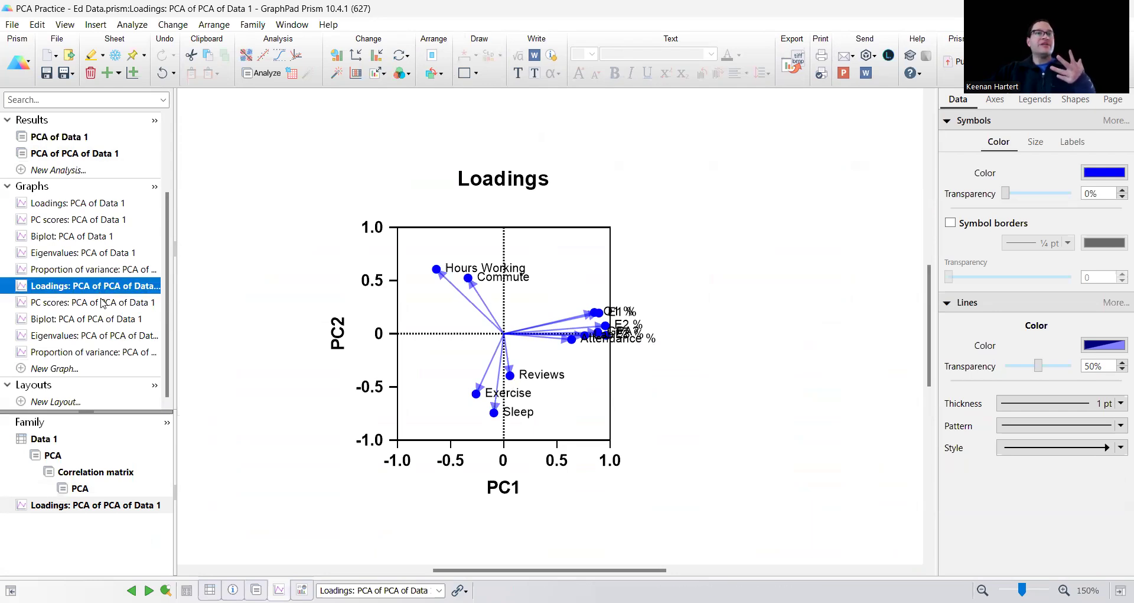
pyautogui.click(94, 302)
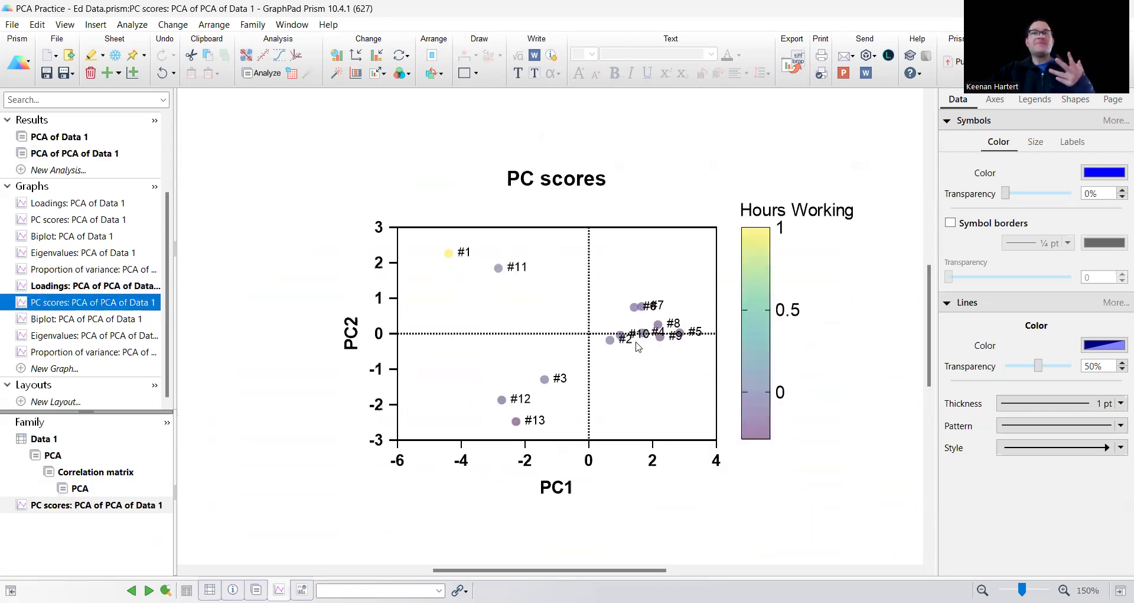
pyautogui.moveTo(479, 406)
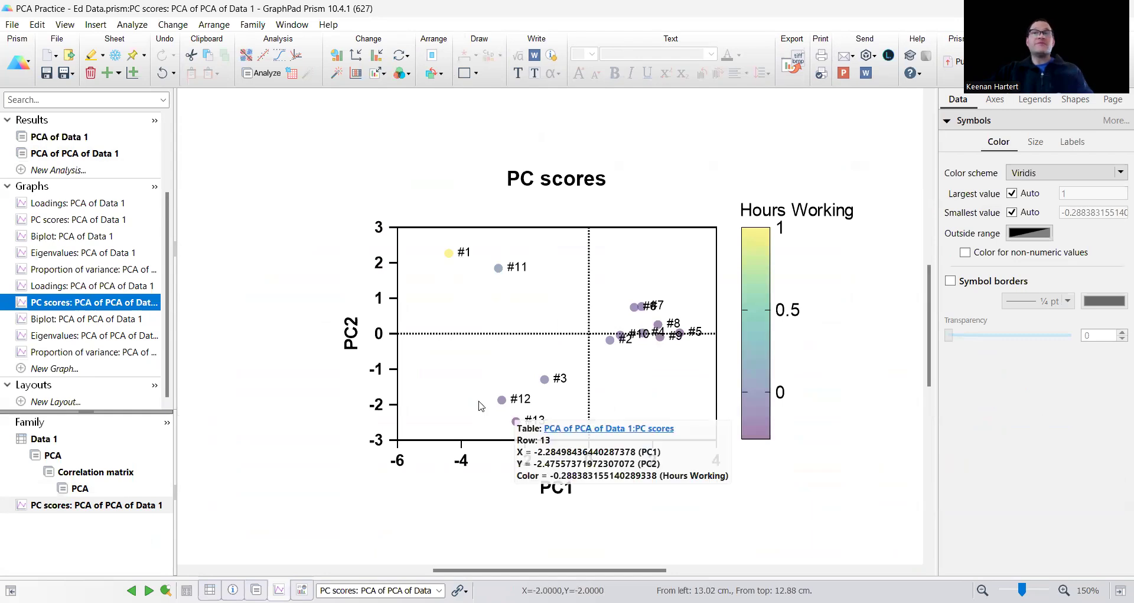
# View the Biplot and the Proportion of variance graph of the second PCA.
pyautogui.click(104, 324)
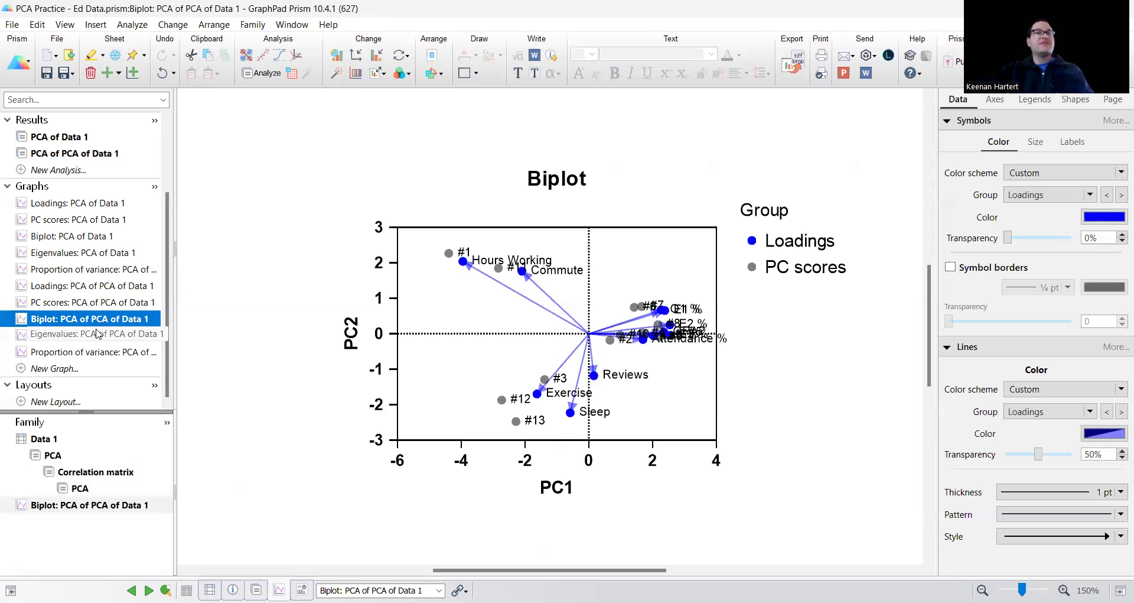
pyautogui.click(82, 352)
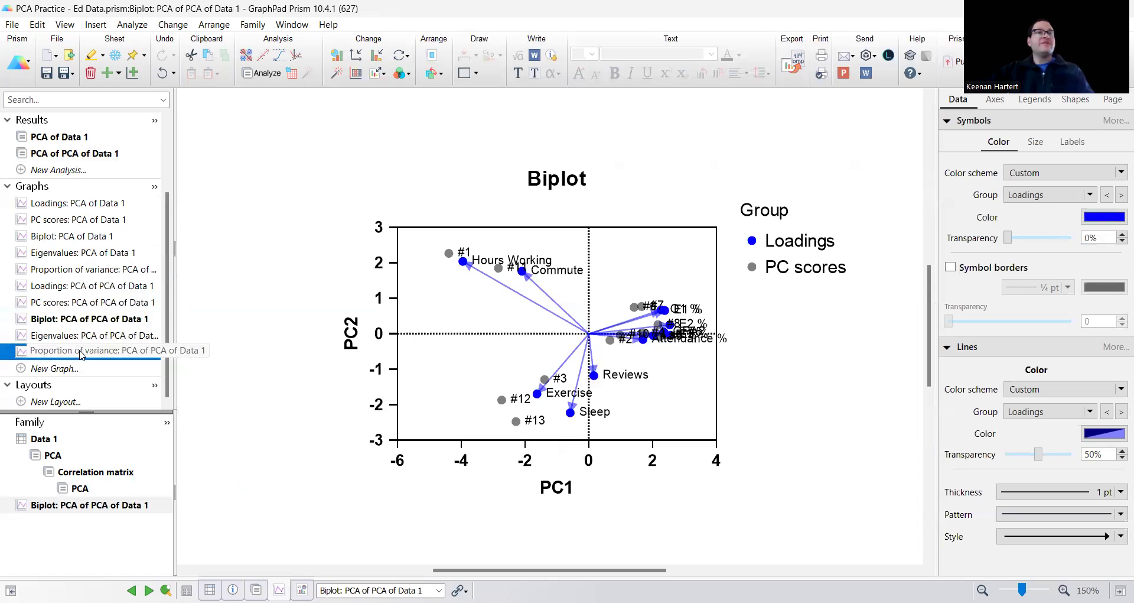
pyautogui.click(80, 308)
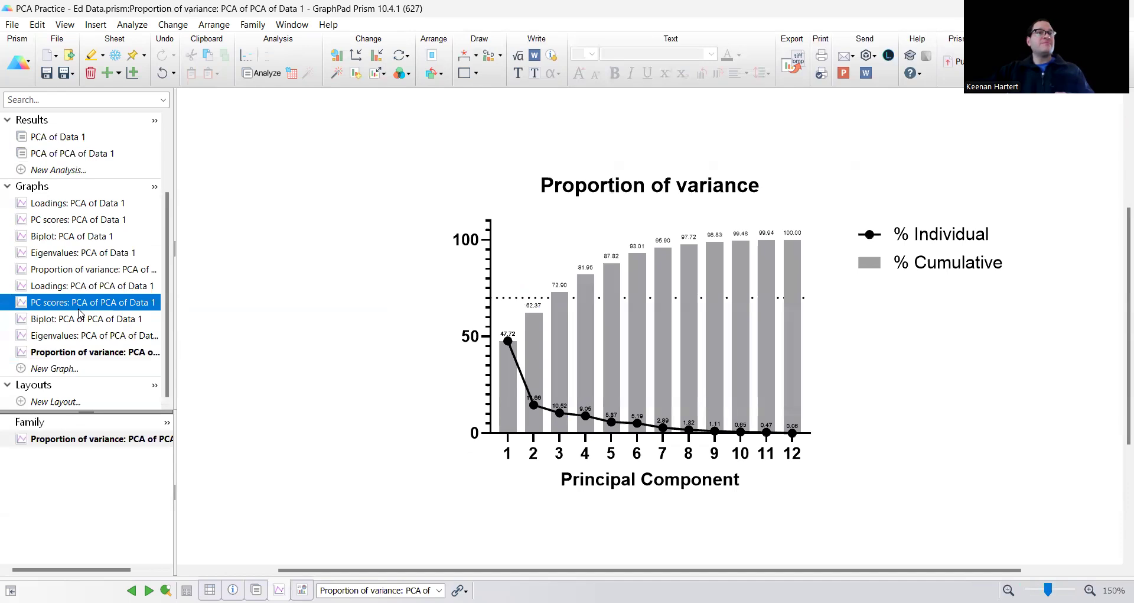
# Return to the second PCA's Loadings graph and examine its variable arrows at 200% magnification.
pyautogui.click(80, 286)
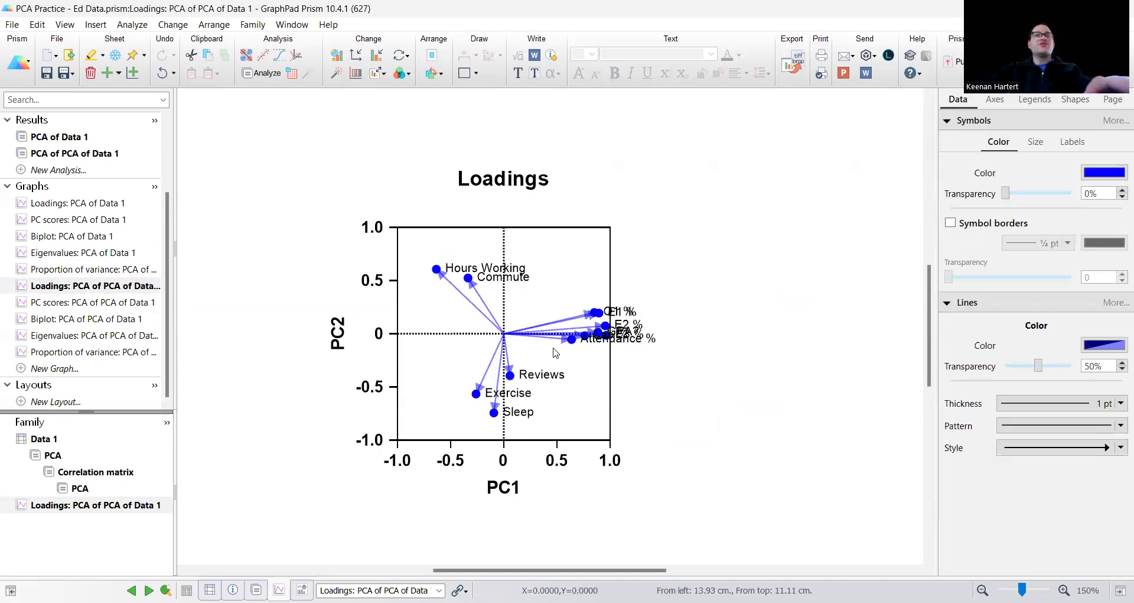
pyautogui.scroll(1, 555, 322)
pyautogui.scroll(1, 535, 347)
pyautogui.scroll(-1, 541, 348)
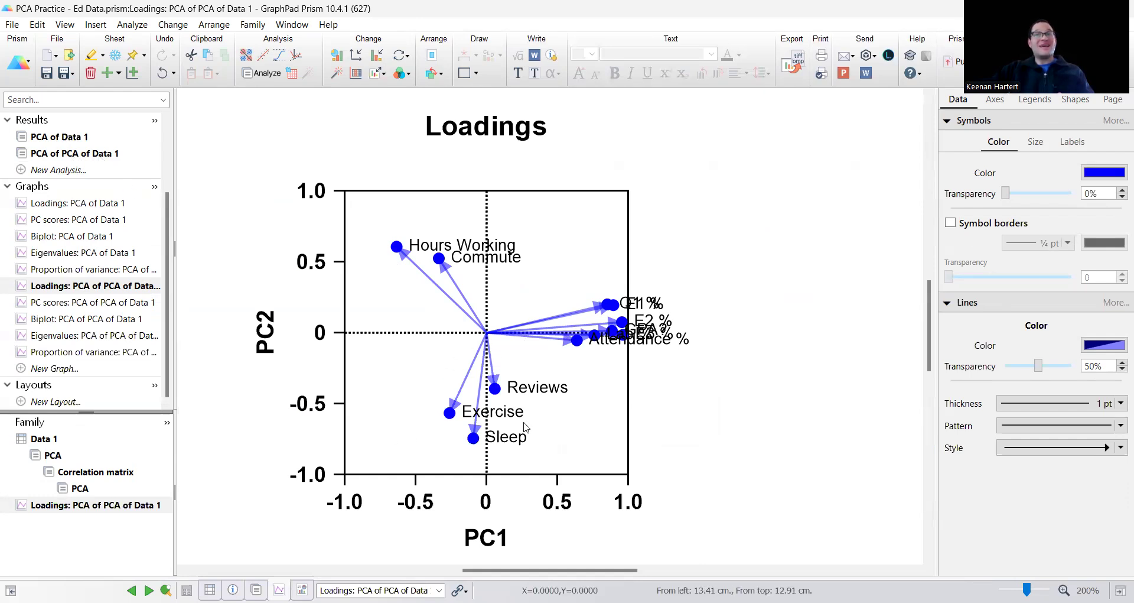
# Reopen the second PCA's PCR results and review the goodness of fit and parameter estimates.
pyautogui.click(93, 154)
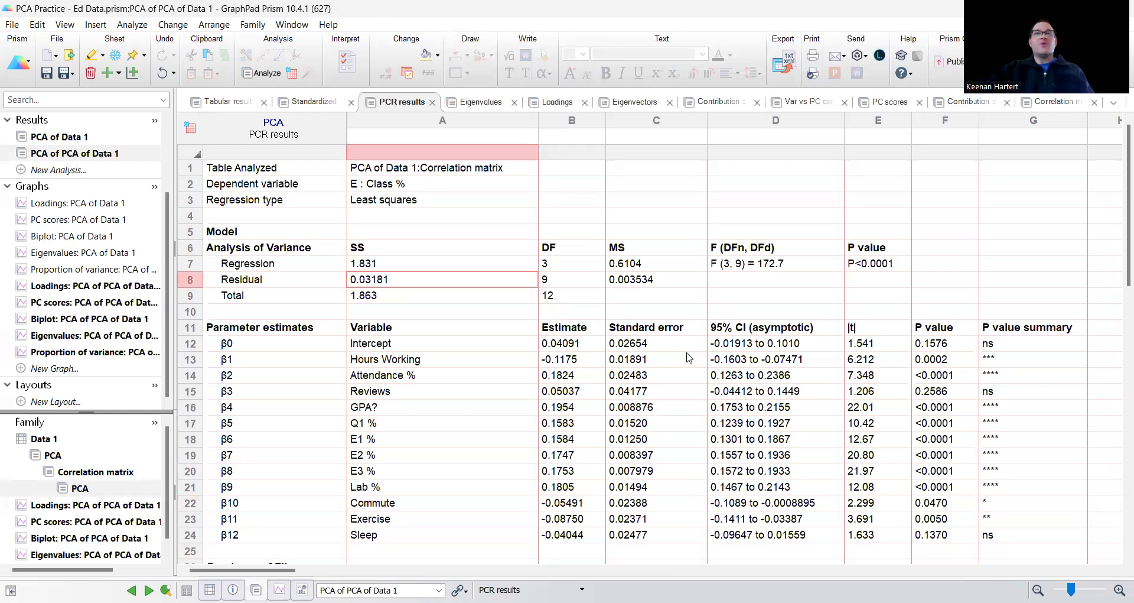
pyautogui.scroll(-3, 687, 357)
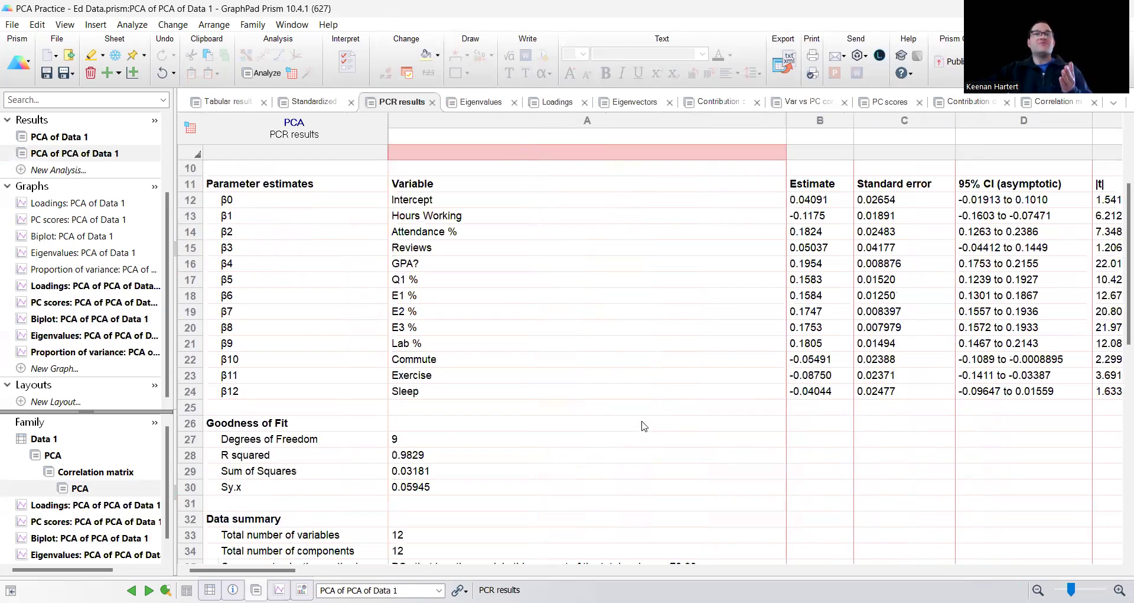
pyautogui.scroll(-2, 668, 420)
pyautogui.scroll(2, 696, 413)
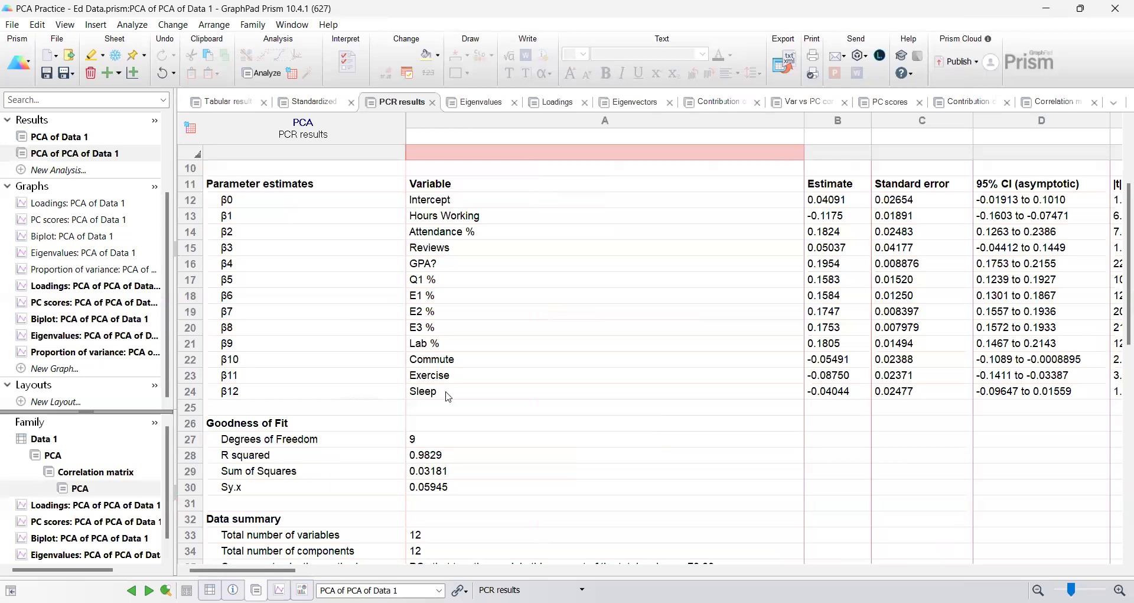
pyautogui.click(284, 334)
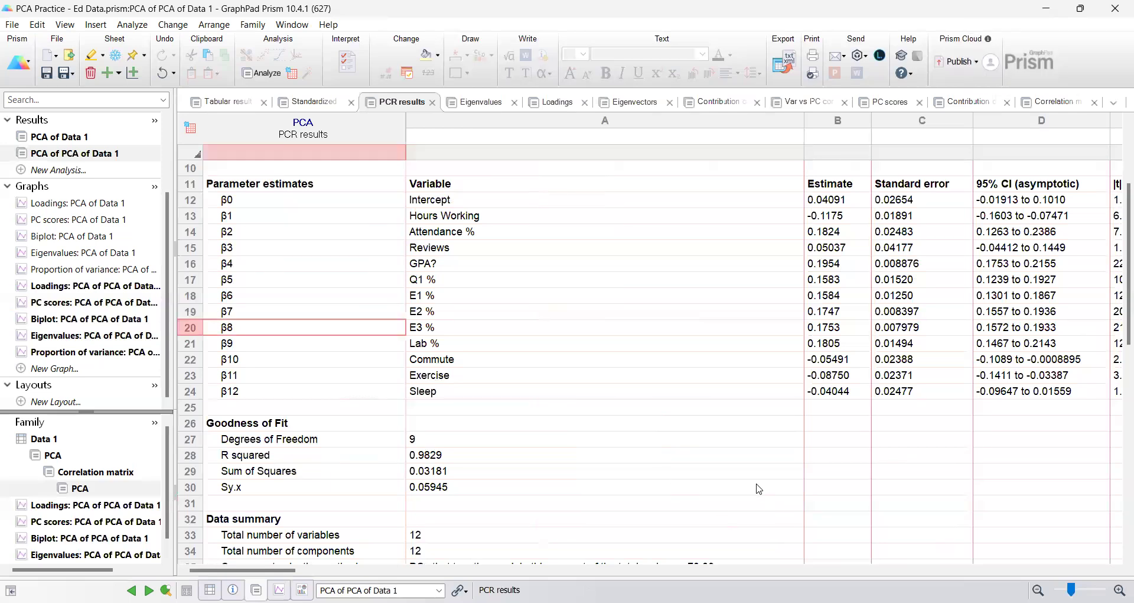
pyautogui.scroll(2, 283, 334)
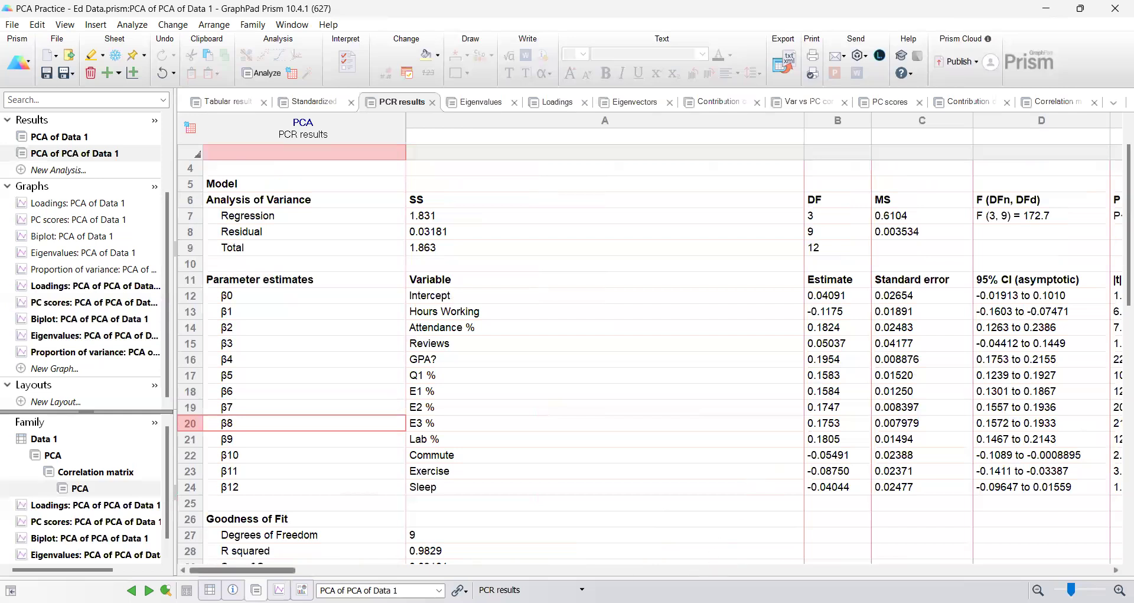